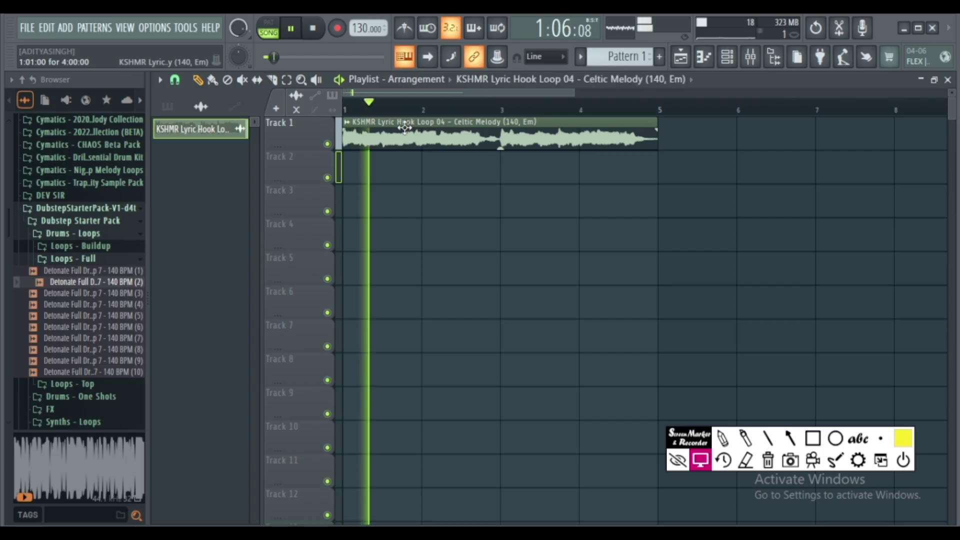
Listen to the KSHMR Lyric Hook Loop 04 clip in the playlist and stop playback
click(507, 197)
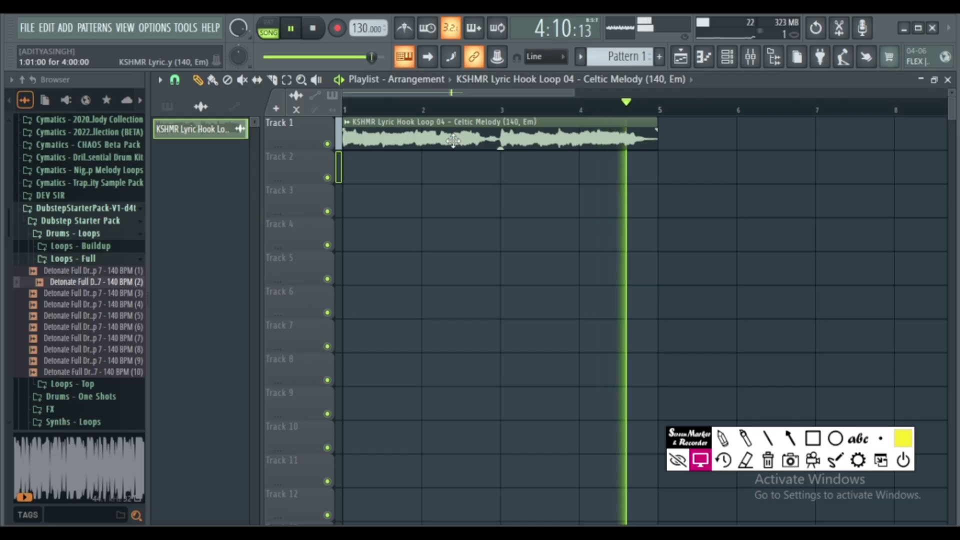
key(space)
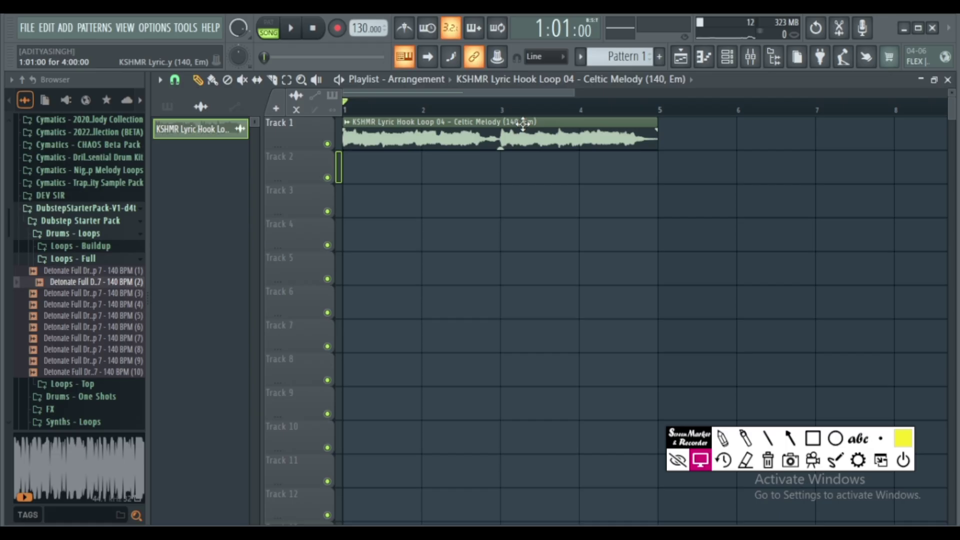
Open the mixer, load Fruity Compressor into the first effect slot of Insert 1, and move its window clear of the slots
click(750, 56)
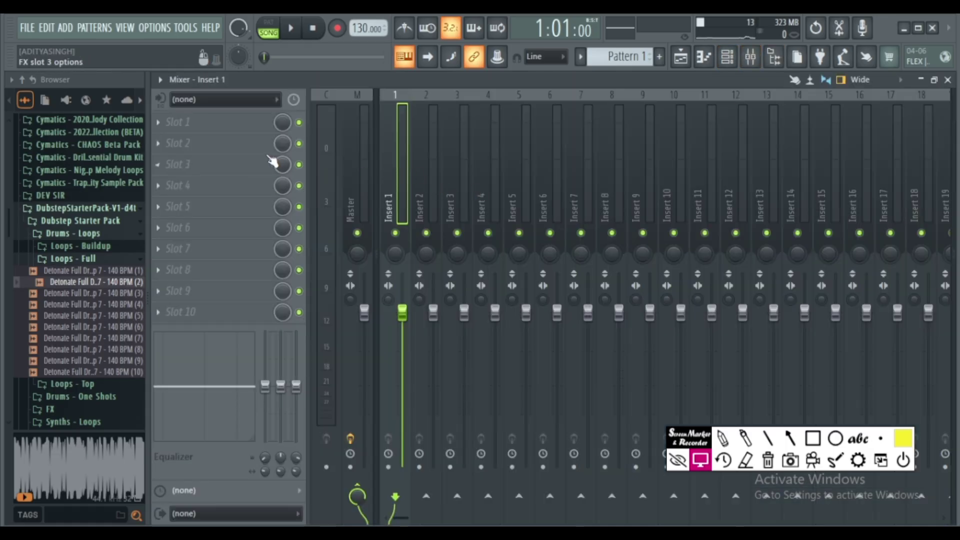
click(163, 126)
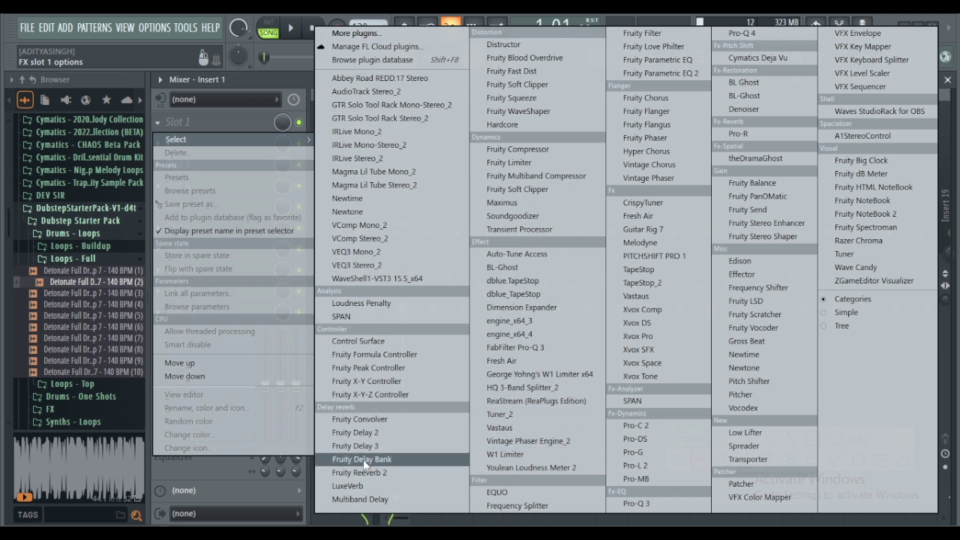
click(500, 149)
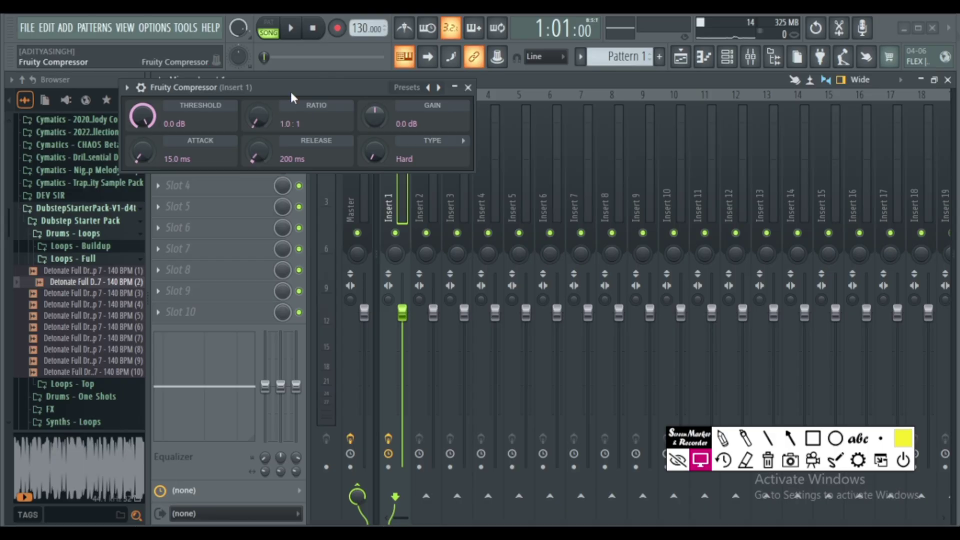
drag(292, 89, 295, 291)
Load Fruity Limiter into the second effect slot of Insert 1 and arrange both plugin windows side by side
click(158, 143)
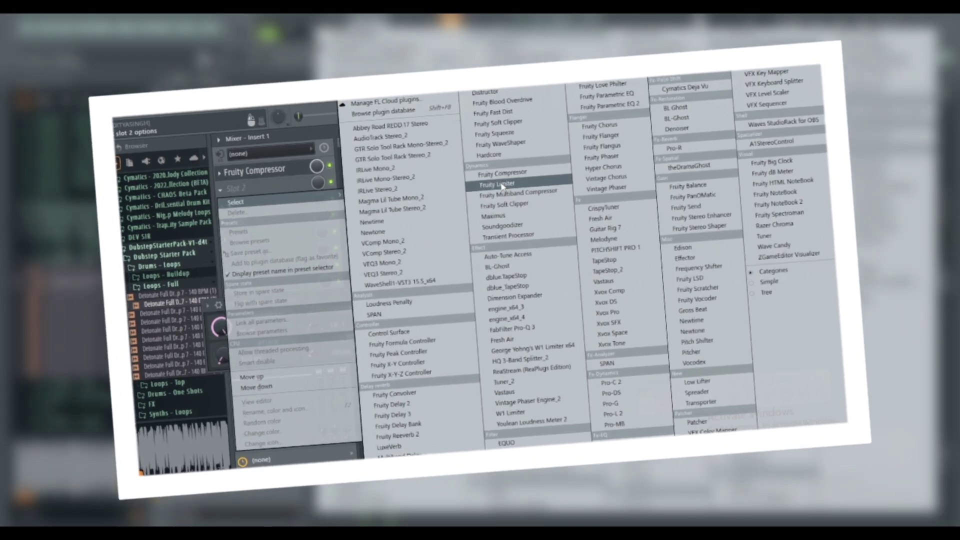
click(500, 185)
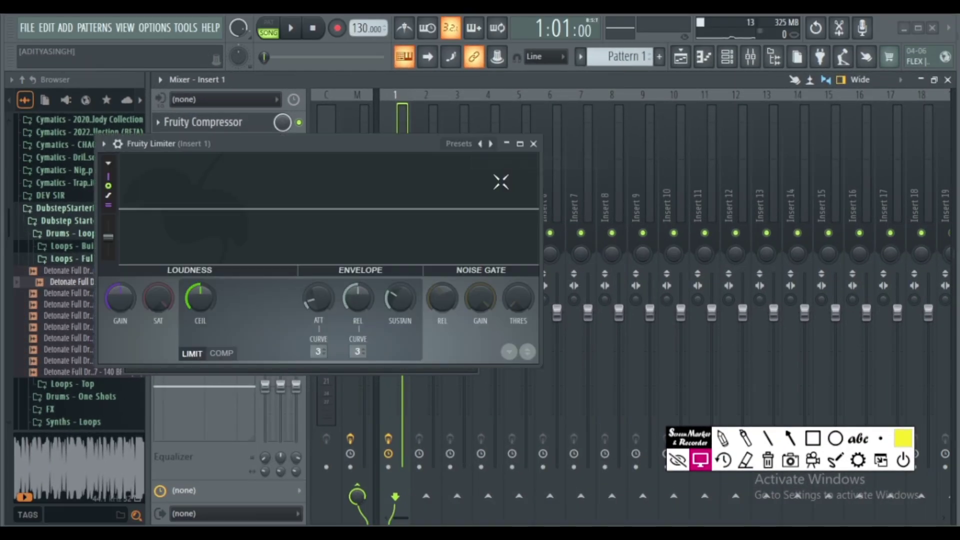
drag(299, 147, 653, 218)
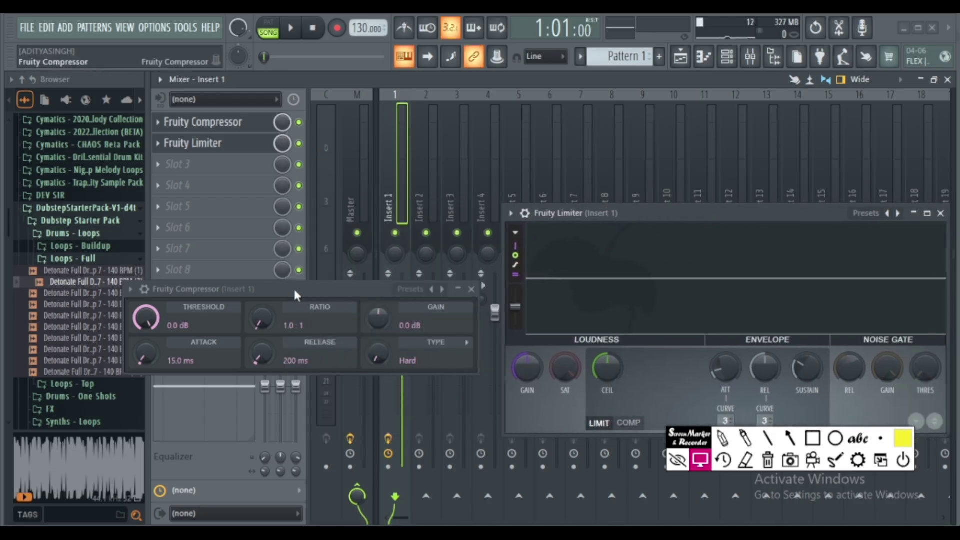
drag(293, 287, 206, 293)
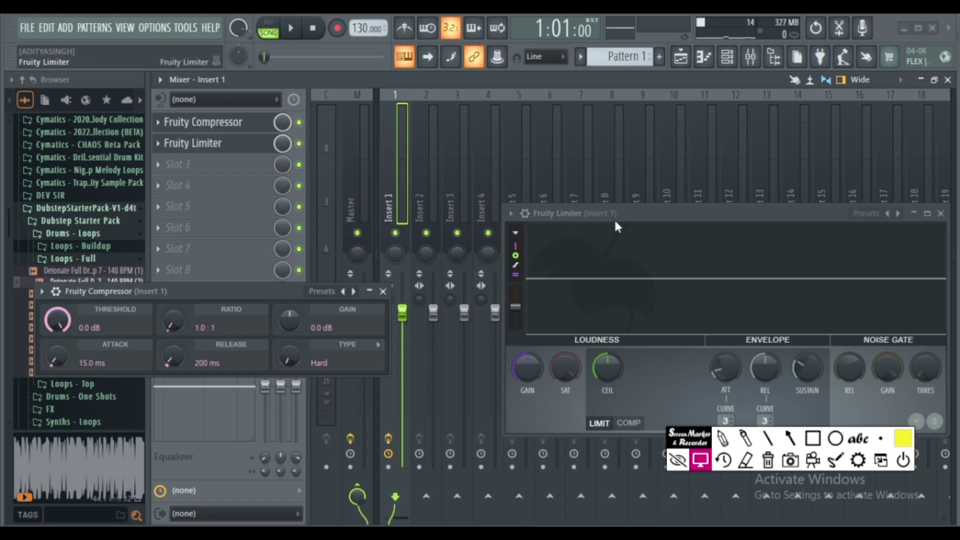
drag(670, 215, 558, 165)
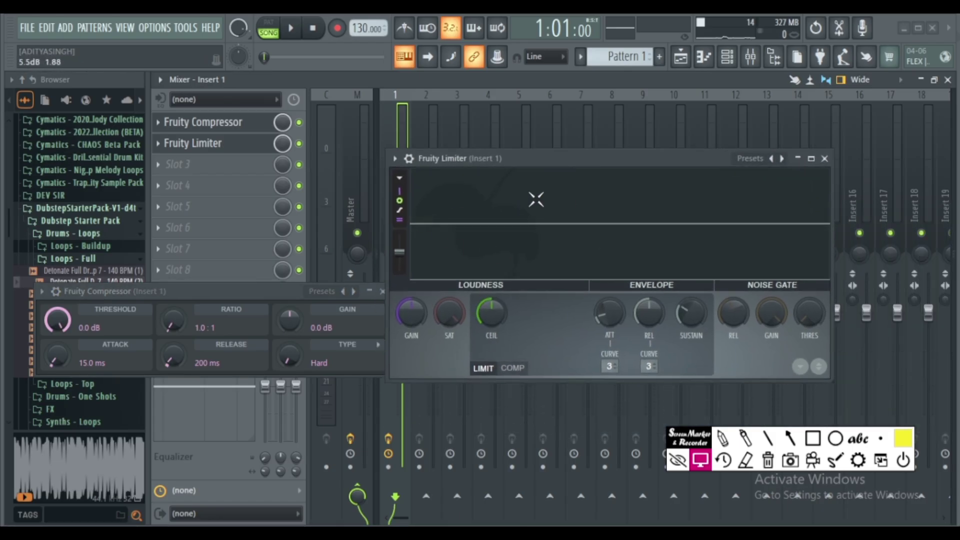
Bypass Fruity Compressor on Insert 1 and play the loop to watch its waveform in the Fruity Limiter display
click(298, 122)
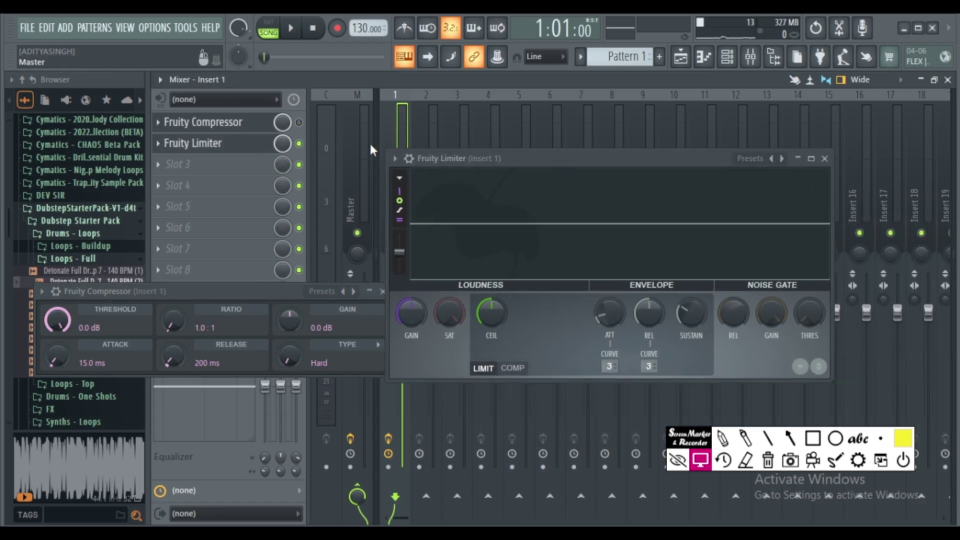
key(space)
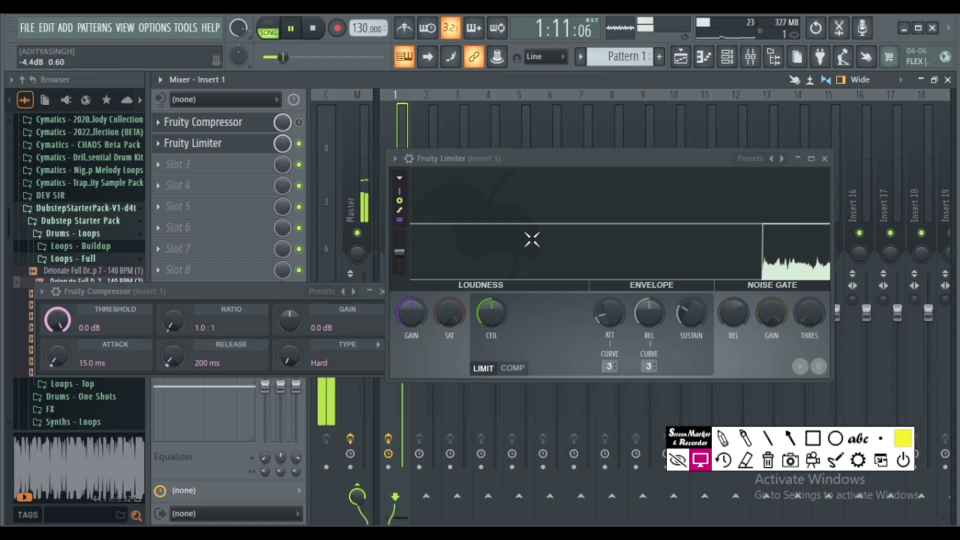
click(526, 199)
key(space)
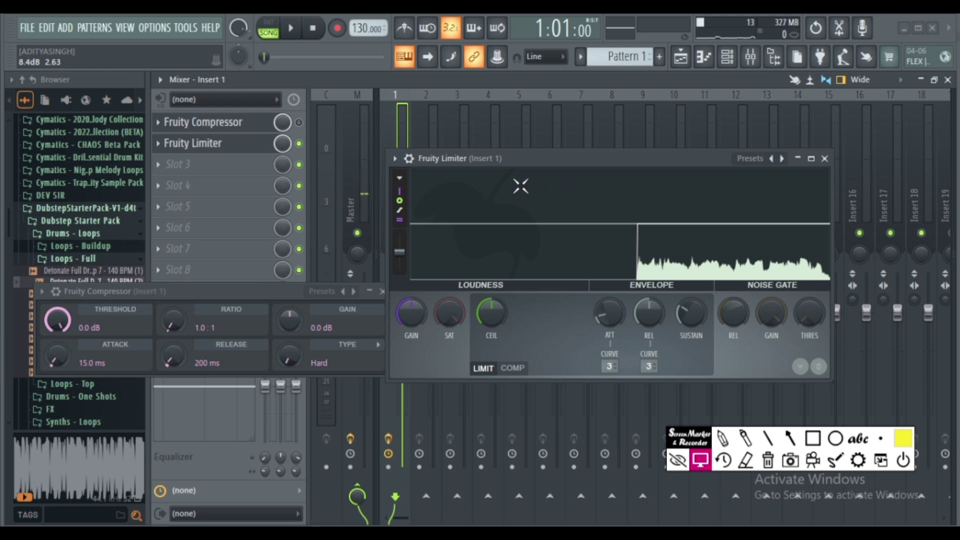
key(space)
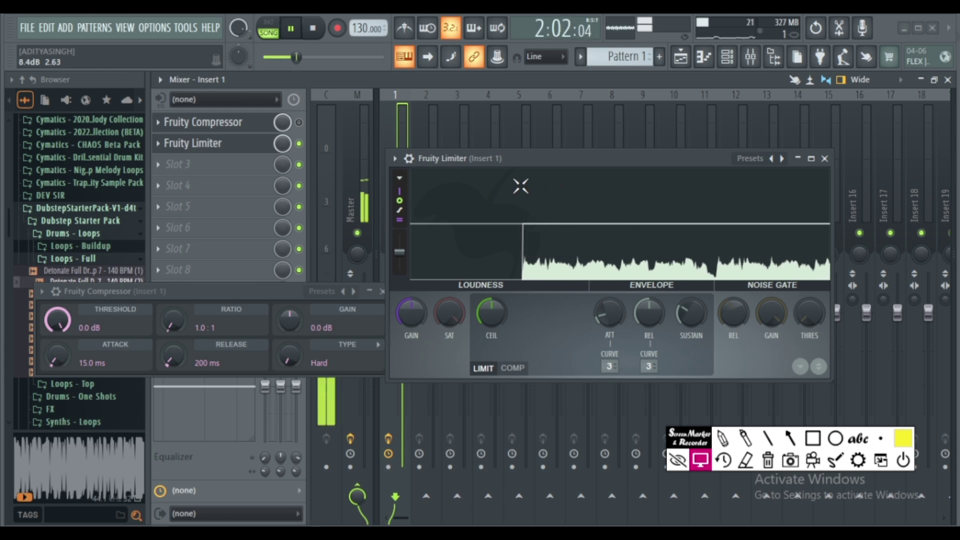
key(space)
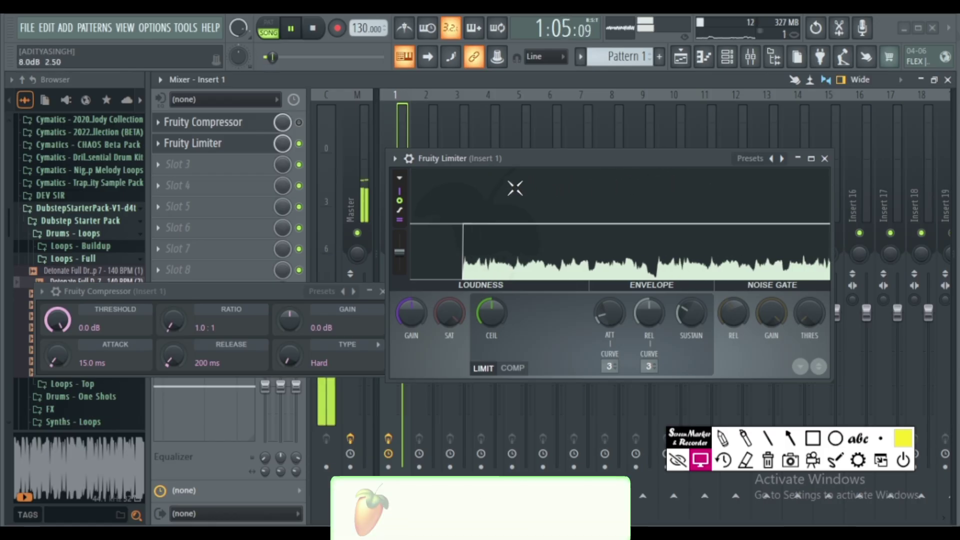
key(space)
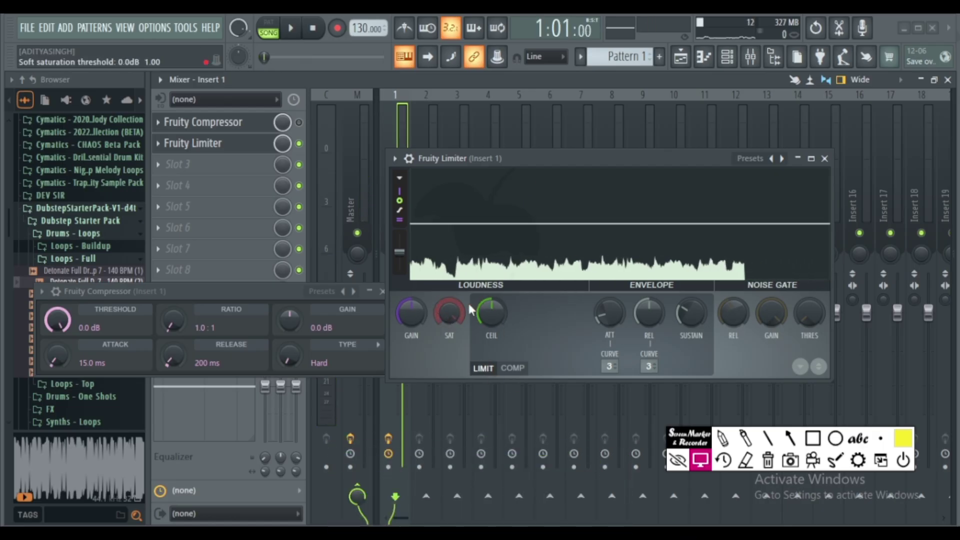
Lower the Fruity Limiter ceiling to about -18.6 dB and play the loop to check the limiting
drag(475, 305, 496, 431)
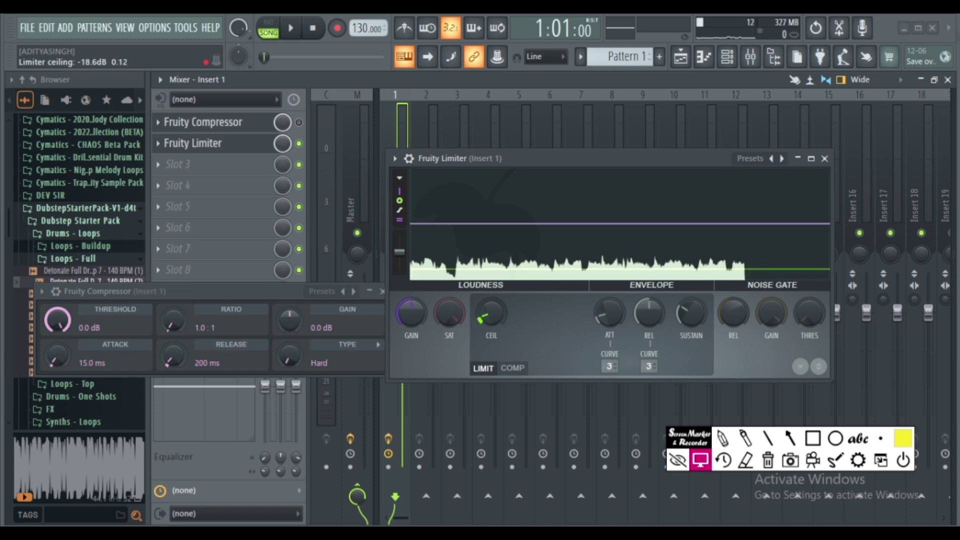
drag(495, 428, 496, 431)
key(space)
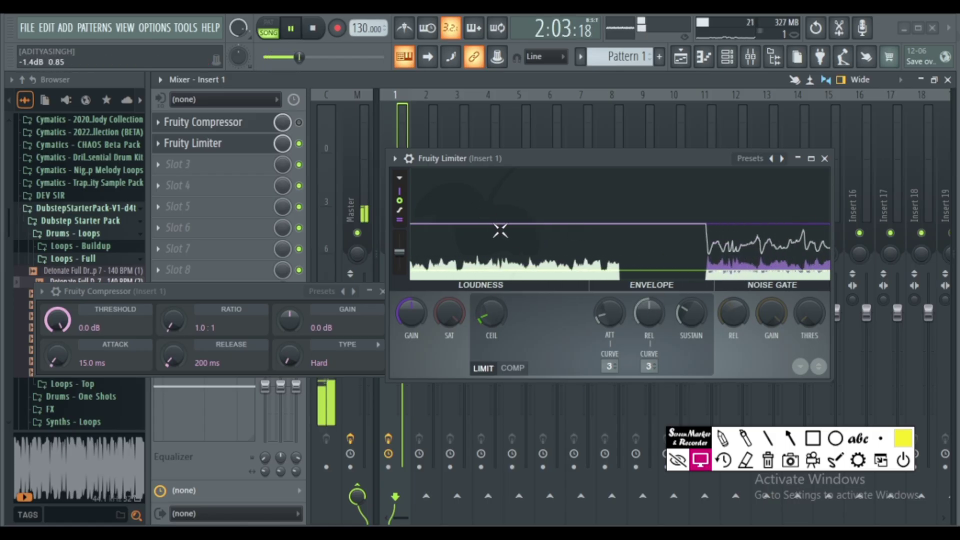
key(space)
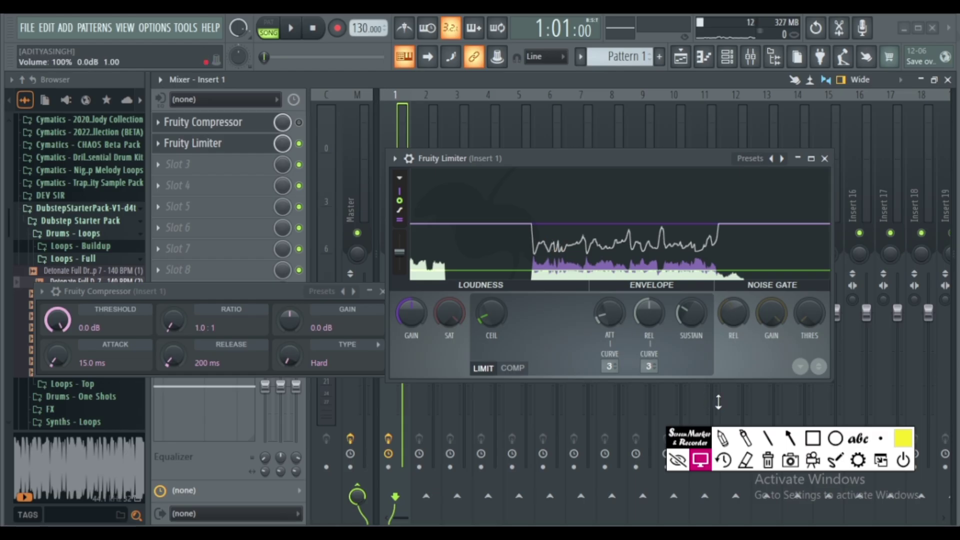
Draw a yellow annotation arrow pointing at the white curve in the limiter display and return to normal pointer mode
click(790, 438)
mouse_move(801, 111)
mouse_down()
mouse_move(724, 183)
mouse_move(656, 219)
mouse_move(657, 230)
mouse_up()
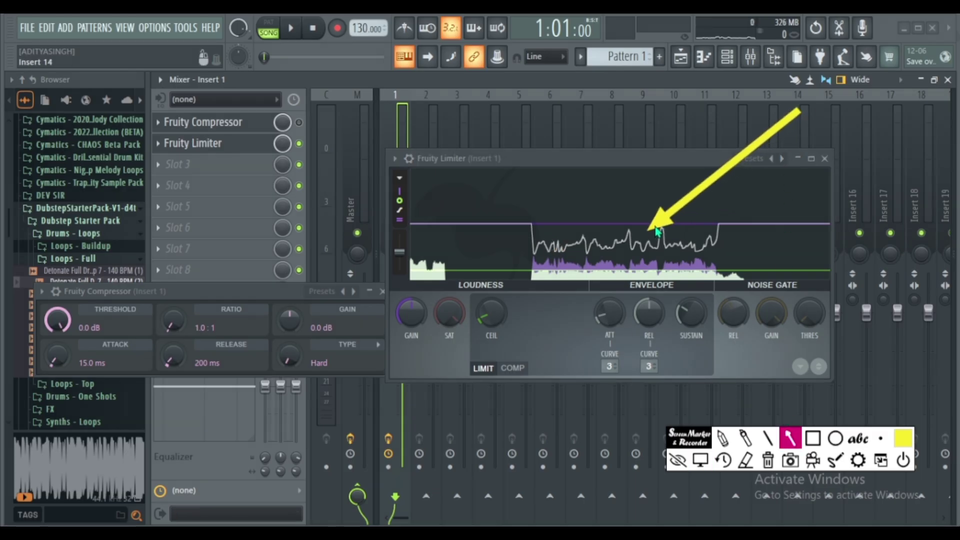
click(701, 460)
Raise the limiter's attack slightly while the loop plays, and stop playback
click(295, 31)
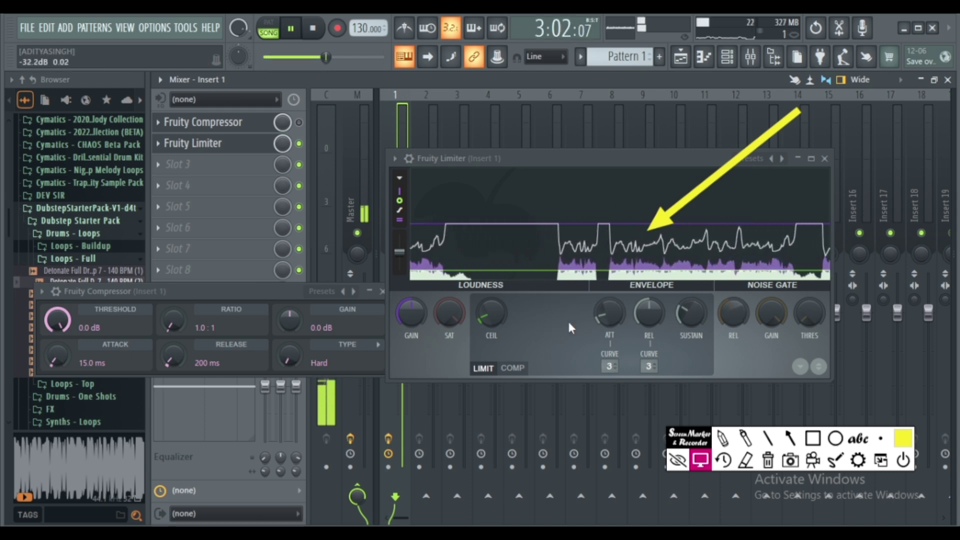
drag(606, 317, 606, 313)
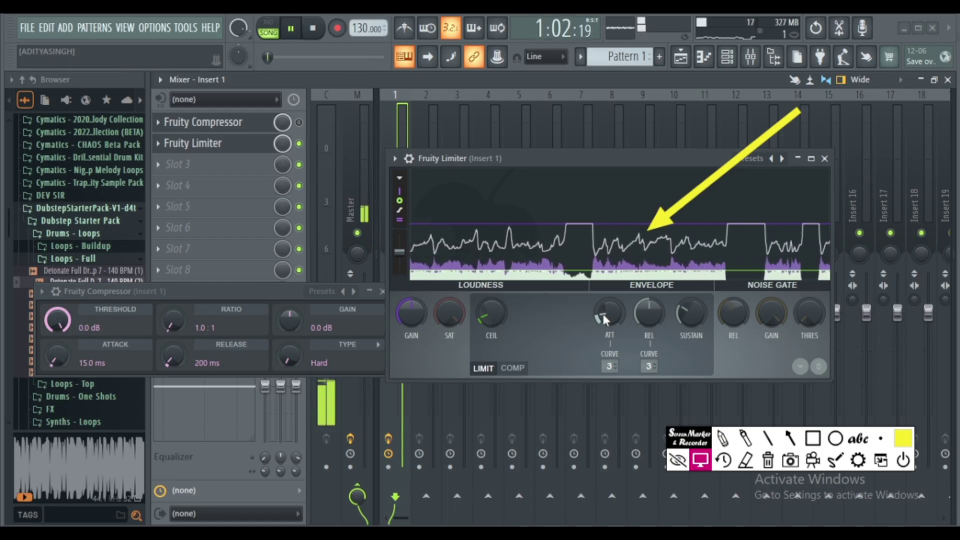
key(space)
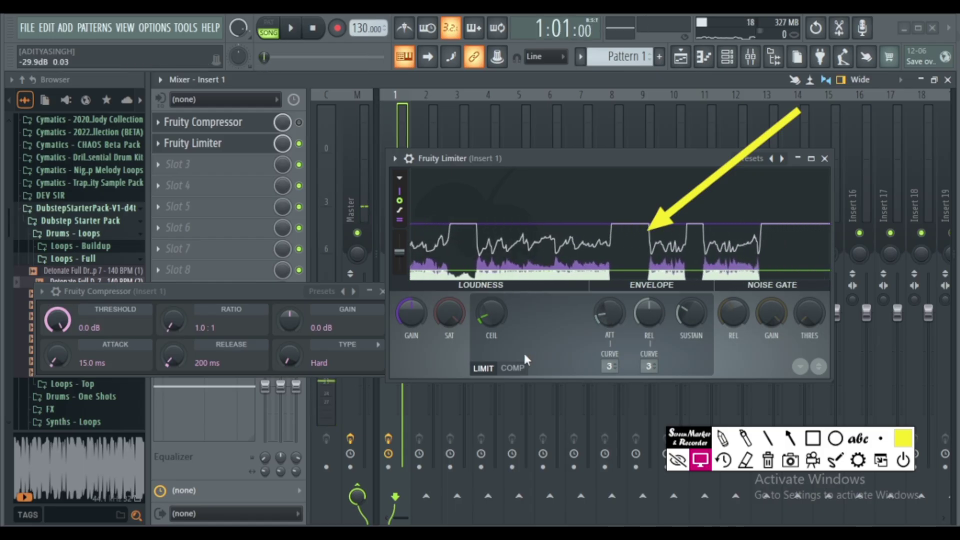
Switch Fruity Limiter to its COMP controls and move the Fruity Compressor window below it
click(515, 369)
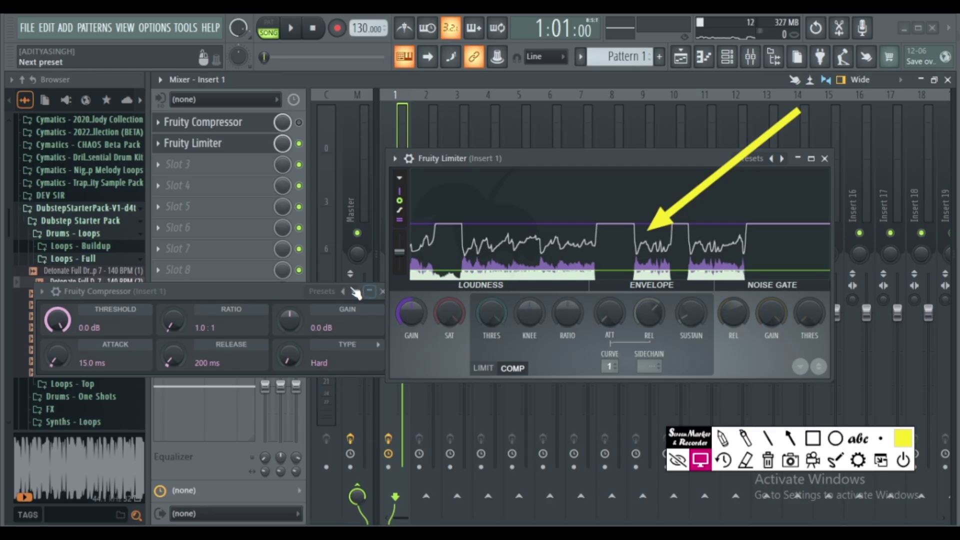
drag(275, 291, 565, 437)
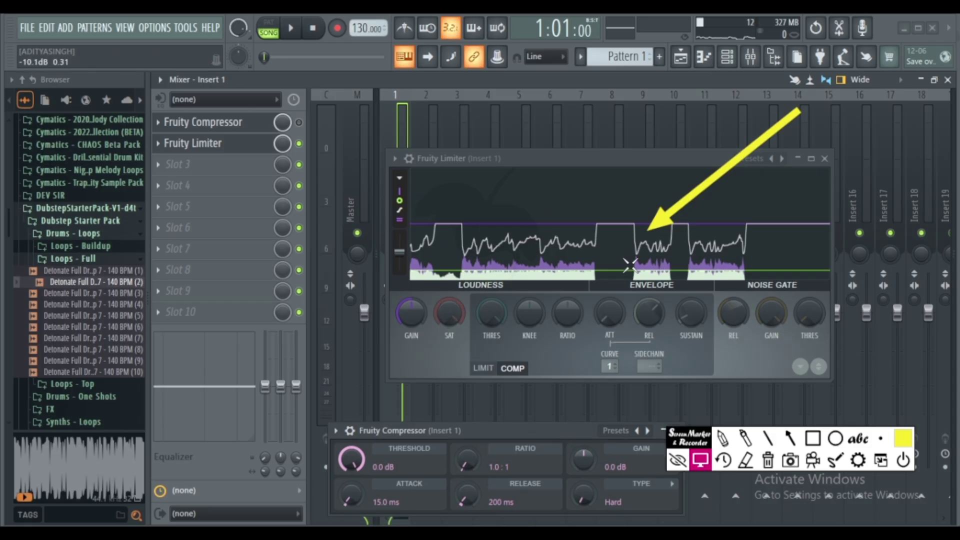
Try the limiter's compressor threshold, lower the saturation threshold slightly, and reset the gain to its default
mouse_move(483, 307)
mouse_down()
mouse_move(486, 330)
mouse_move(484, 290)
mouse_up()
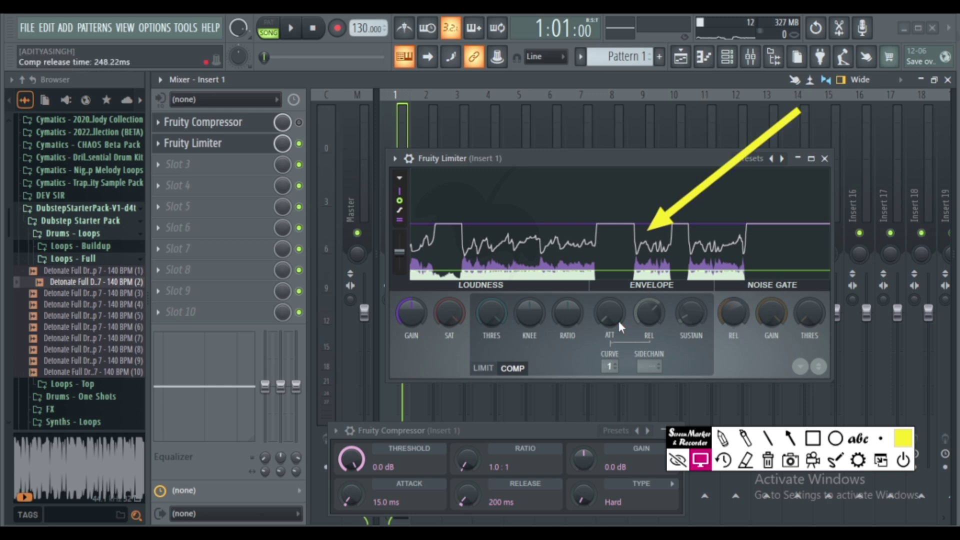
drag(485, 310, 498, 285)
drag(454, 320, 454, 330)
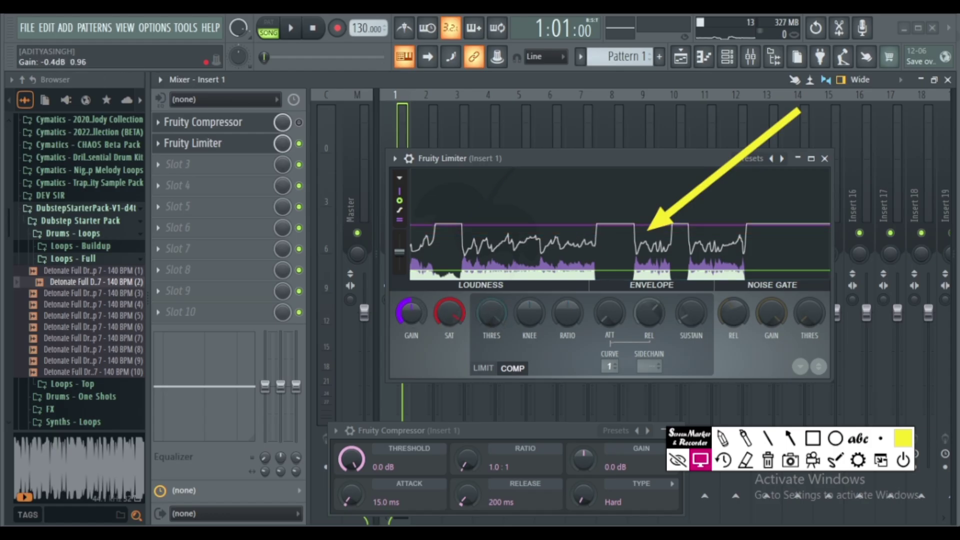
right_click(408, 313)
click(432, 292)
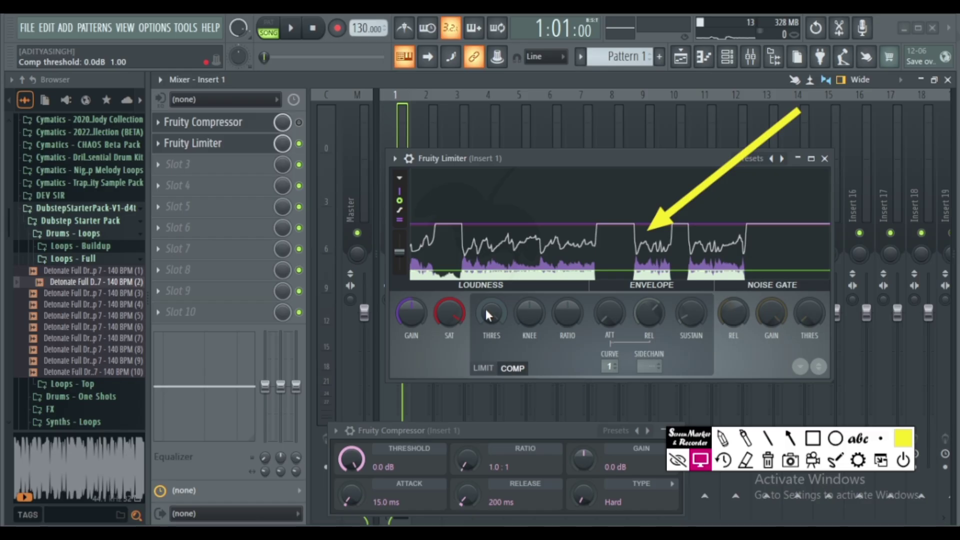
Adjust Fruity Limiter's compressor threshold, lowering it fully during loop playback and raising it to a moderate level with playback stopped
key(space)
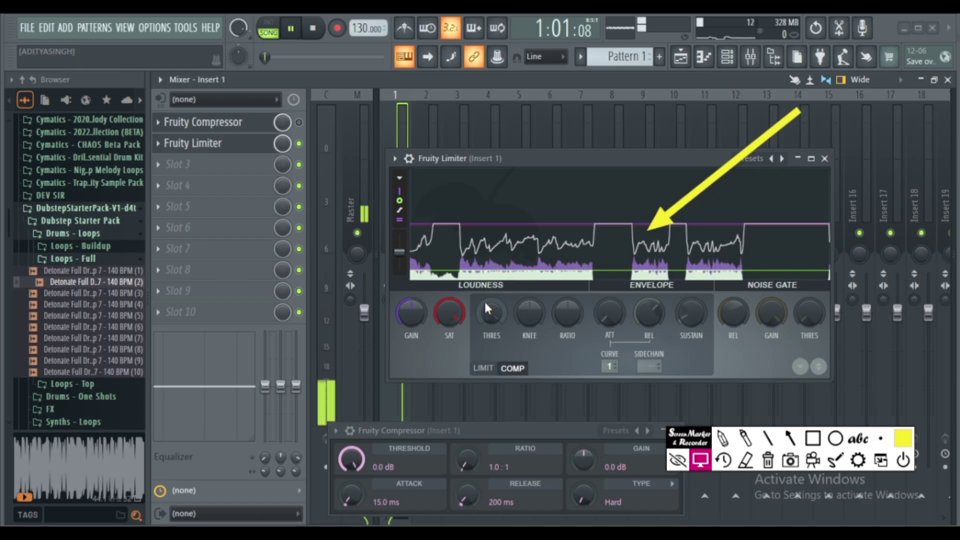
drag(484, 299, 485, 340)
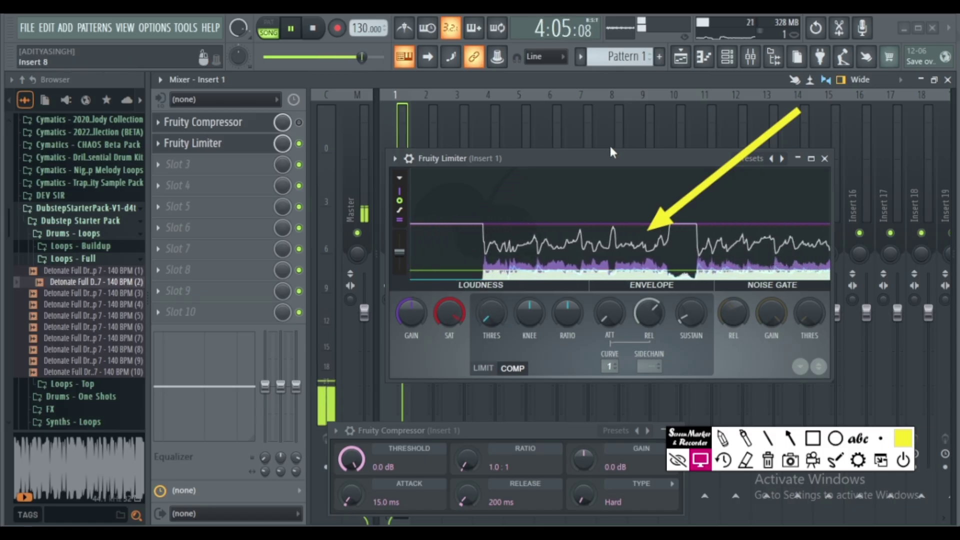
key(space)
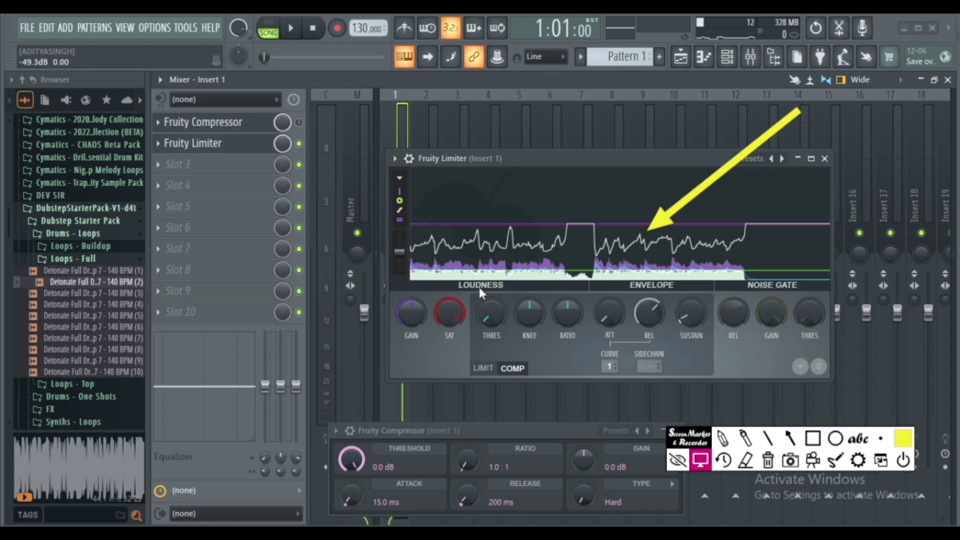
drag(486, 319, 486, 300)
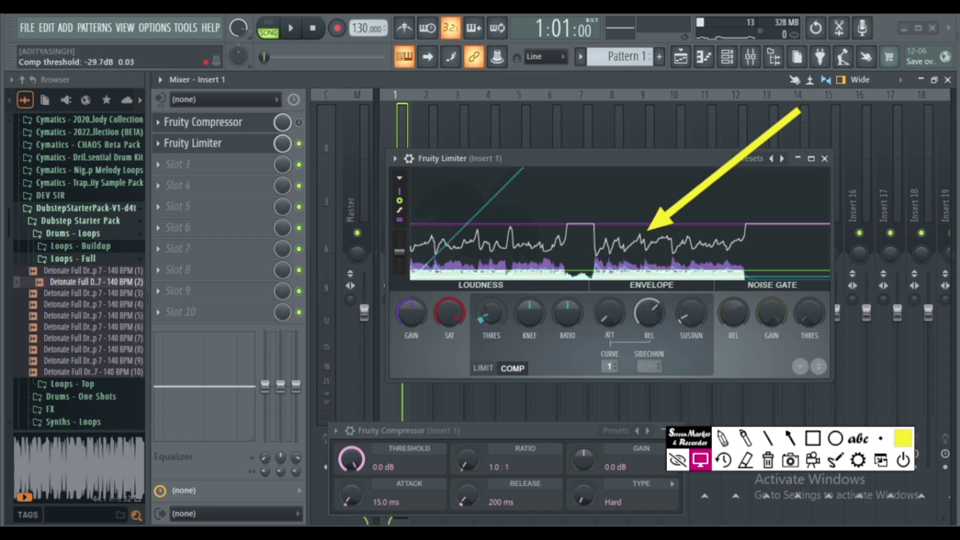
drag(486, 301, 487, 286)
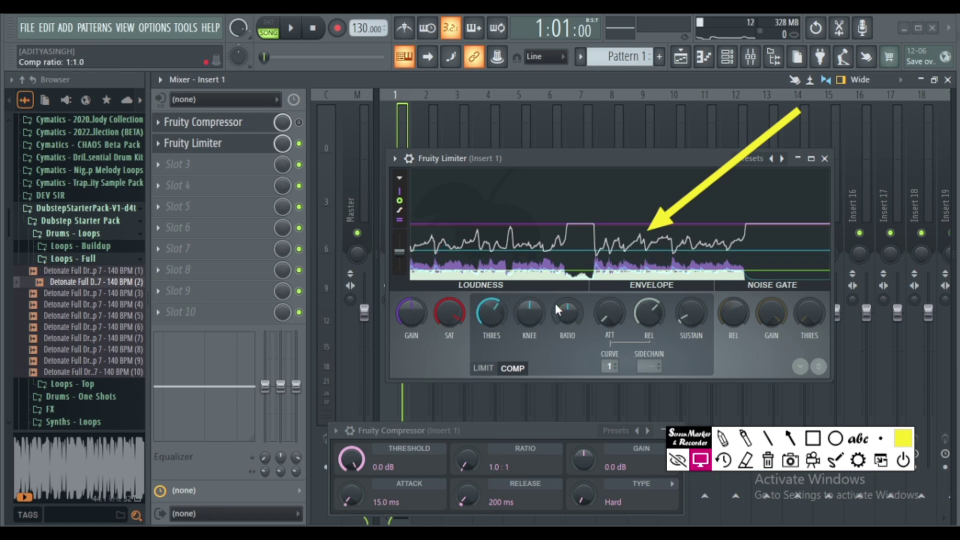
Draw a horizontal yellow annotation line across the mixer just above the Fruity Limiter window
click(768, 438)
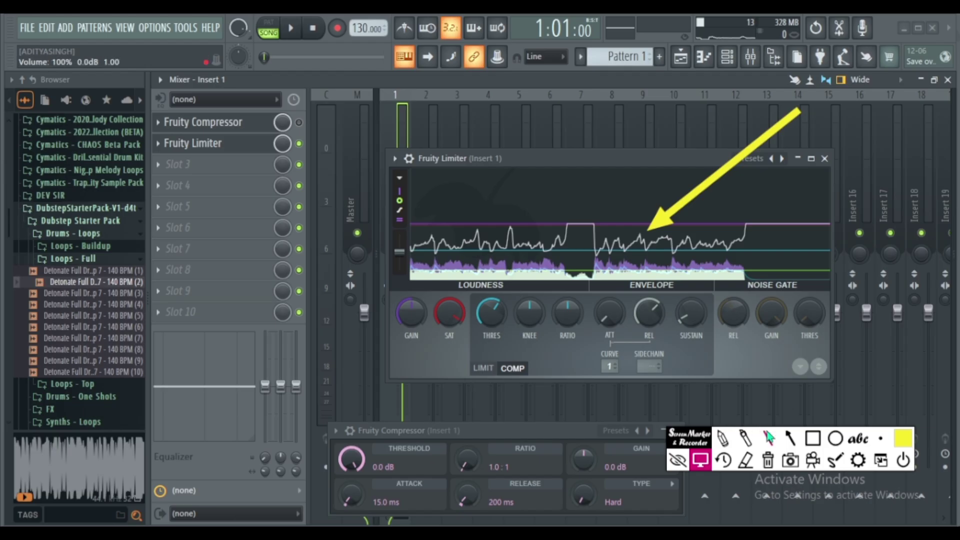
mouse_move(617, 123)
mouse_down()
mouse_move(478, 145)
mouse_move(332, 123)
mouse_move(328, 130)
mouse_up()
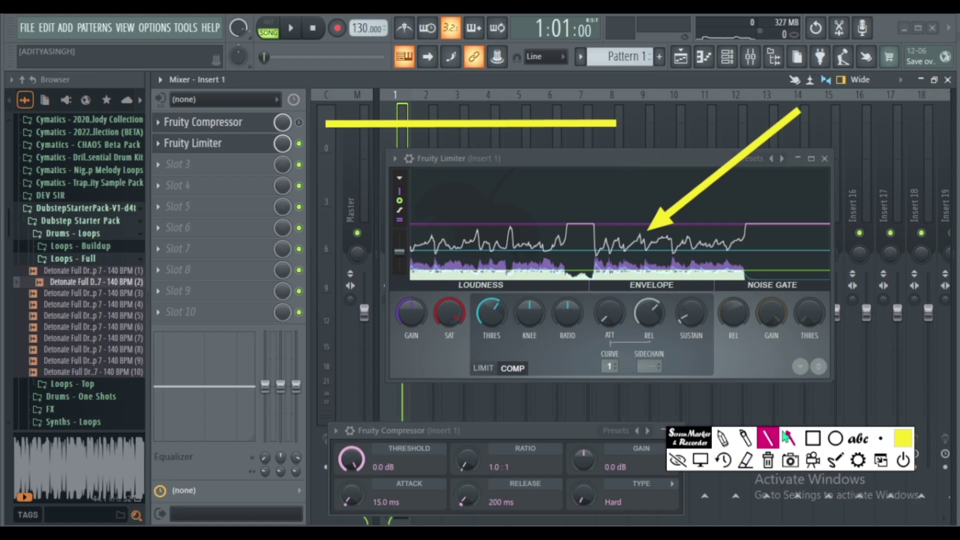
Leave annotation mode, lower Fruity Limiter's compressor threshold to about -19.5 dB, and audition the loop
click(835, 461)
click(745, 460)
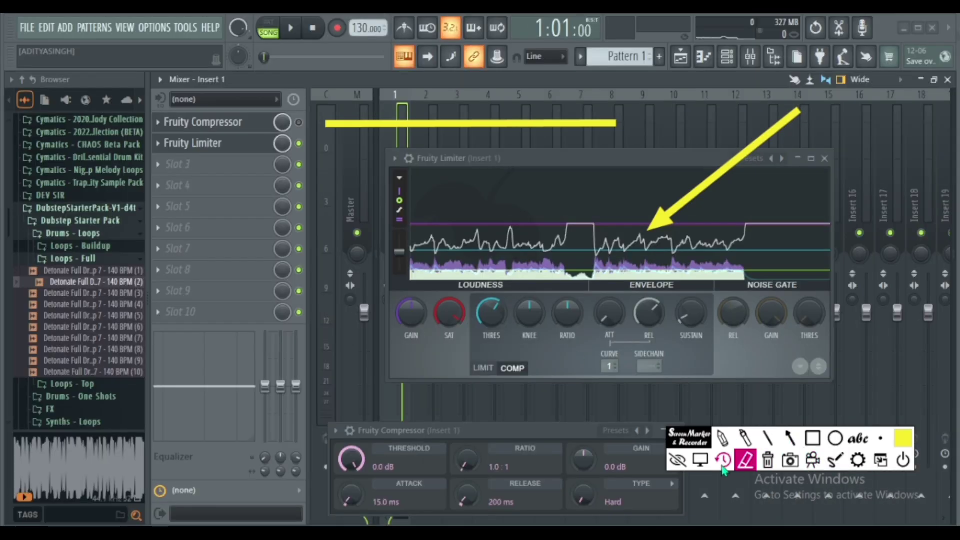
click(702, 460)
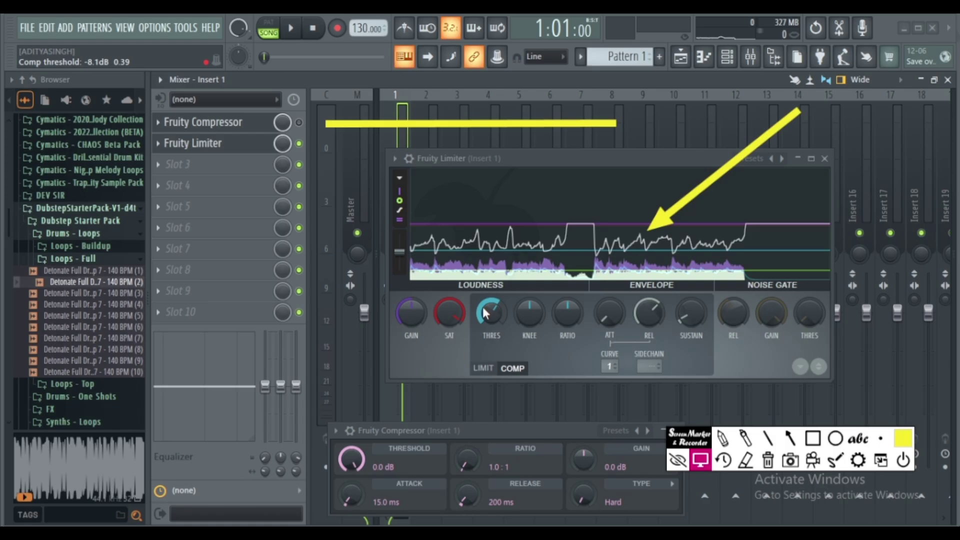
drag(484, 313, 484, 350)
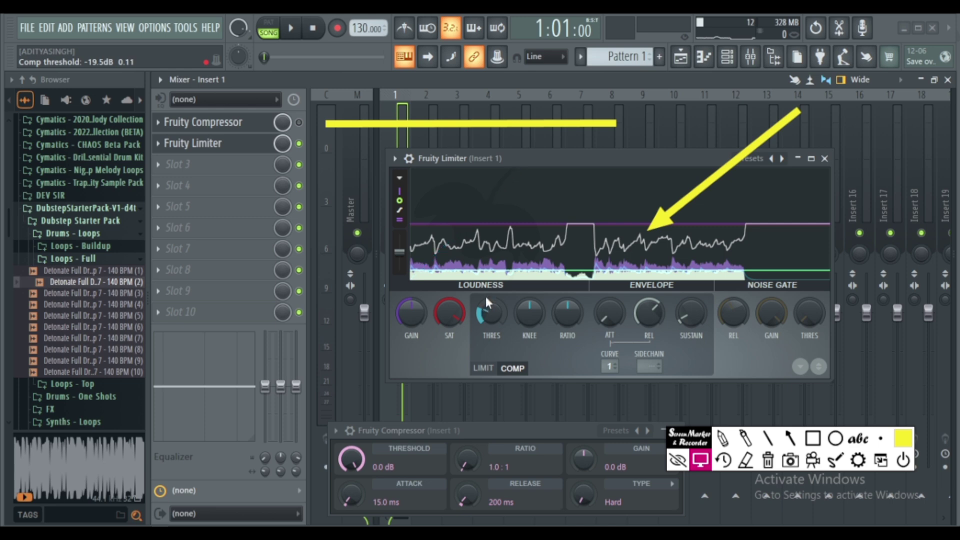
key(space)
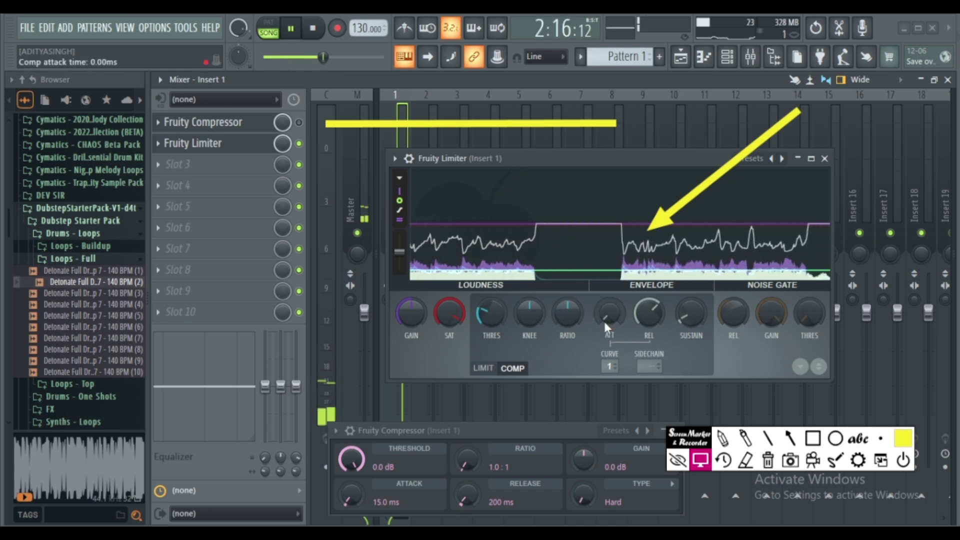
key(space)
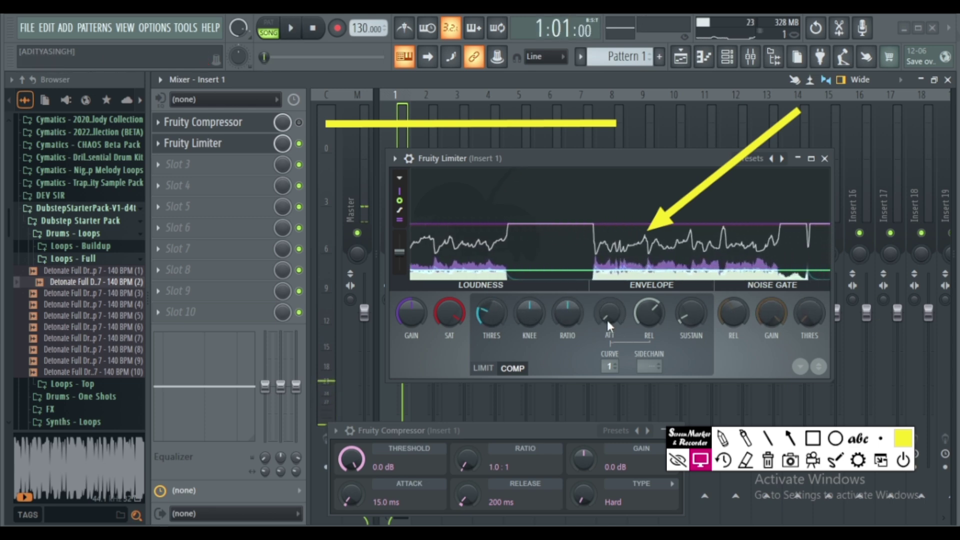
Try a different compressor ratio in Fruity Limiter and reset it to its default
drag(568, 316, 567, 296)
right_click(569, 309)
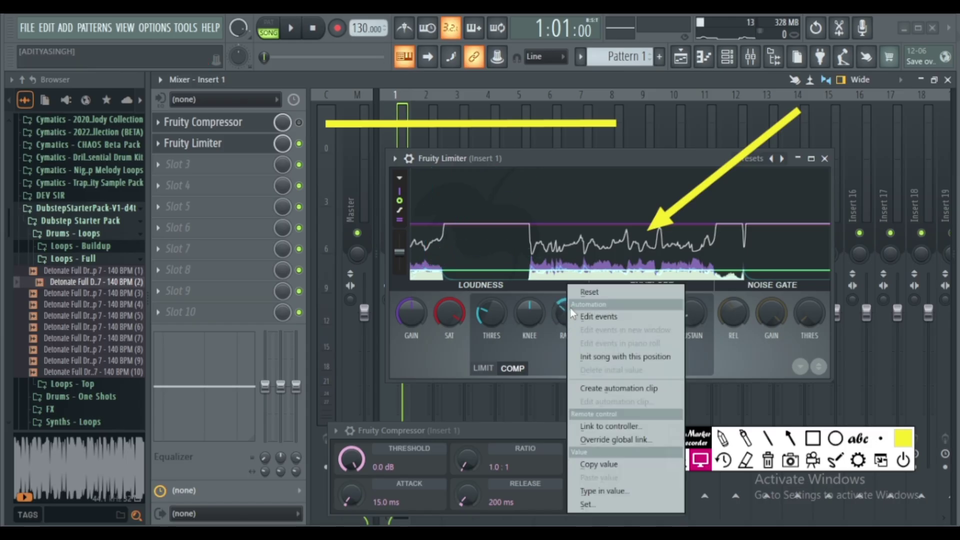
click(590, 292)
Audition the loop while trying Fruity Limiter's compressor ratio at 20.0:1 and at 1:4.0
key(space)
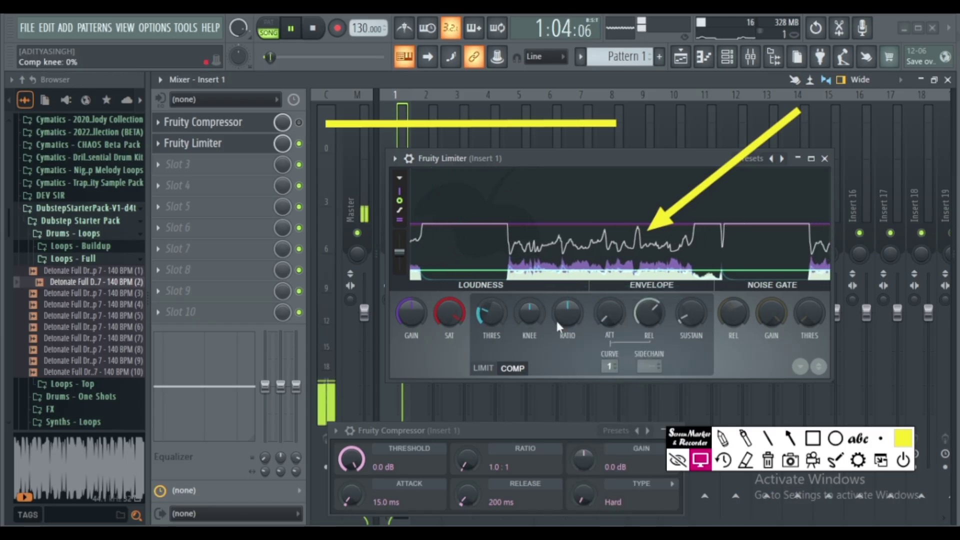
drag(567, 321, 566, 270)
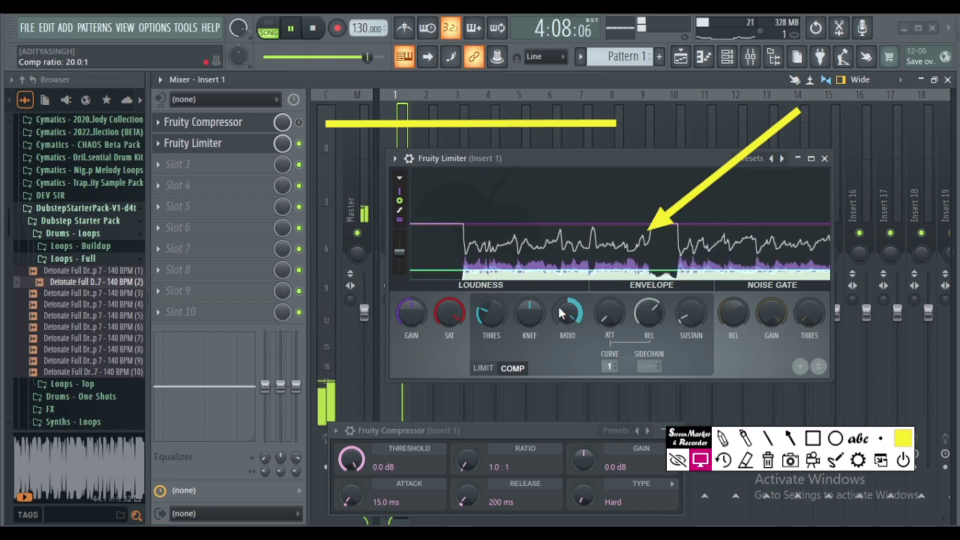
drag(559, 308, 559, 390)
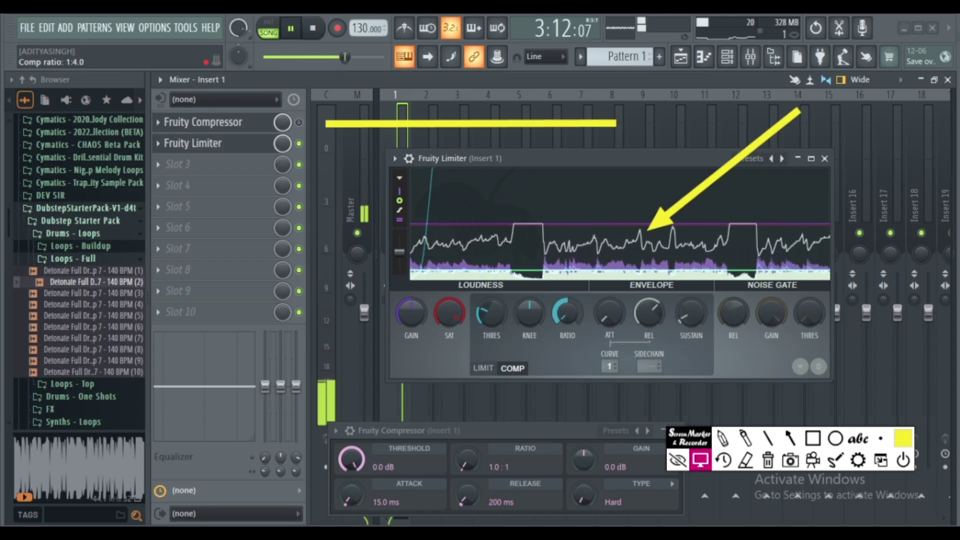
key(space)
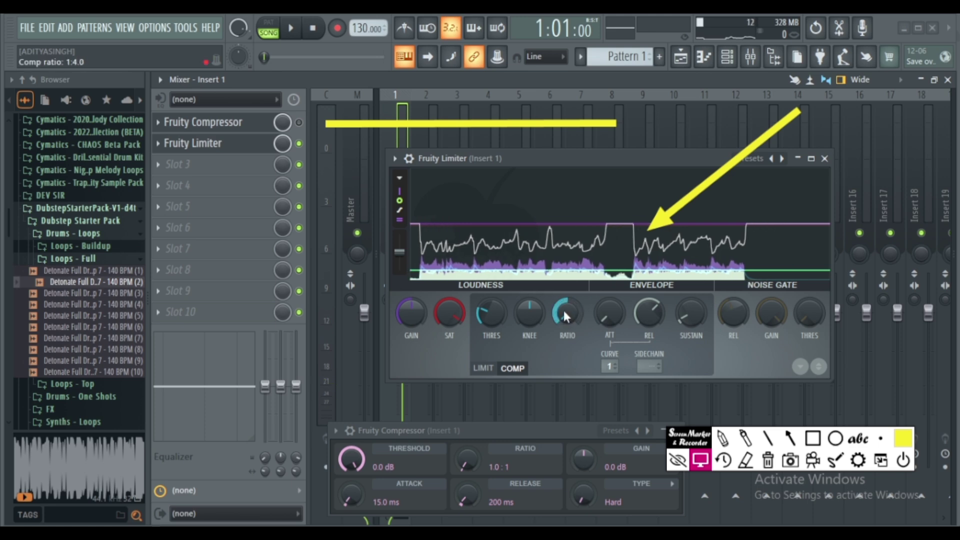
Set Fruity Limiter's compressor ratio to a moderate level above its default and audition the loop
drag(564, 312, 564, 327)
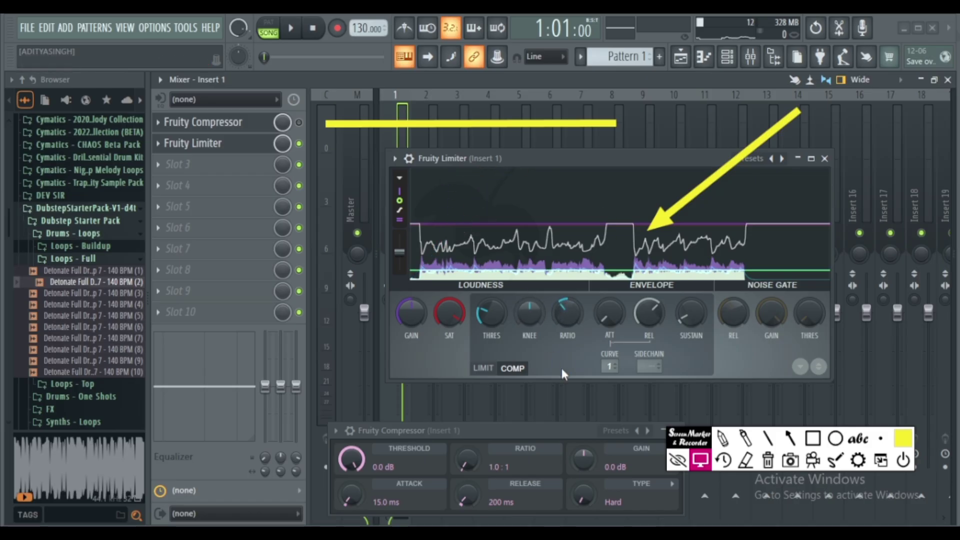
drag(567, 322, 567, 312)
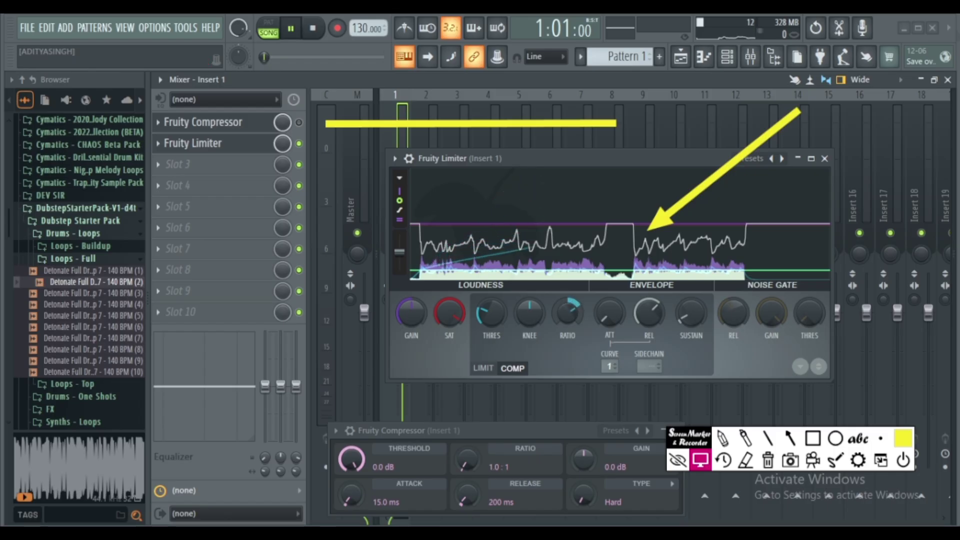
drag(562, 313, 562, 305)
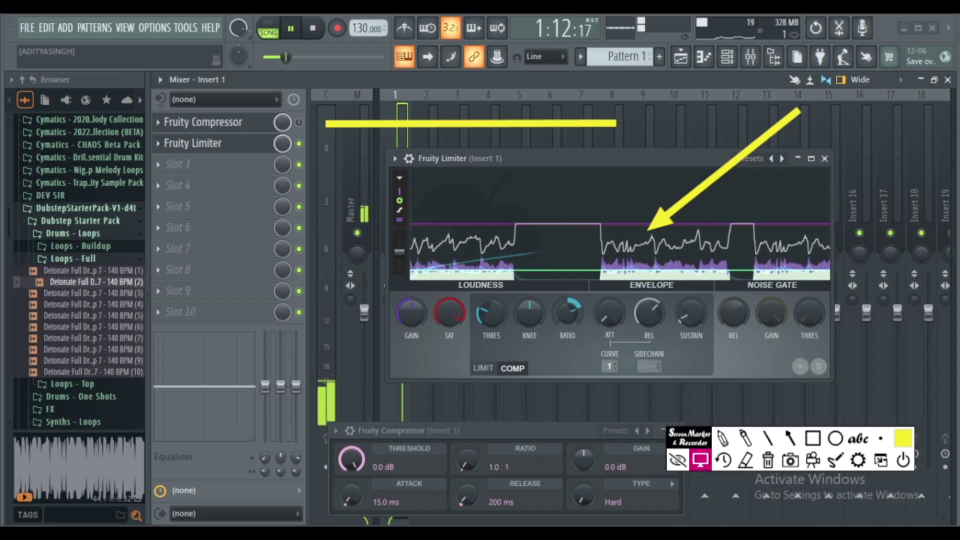
key(space)
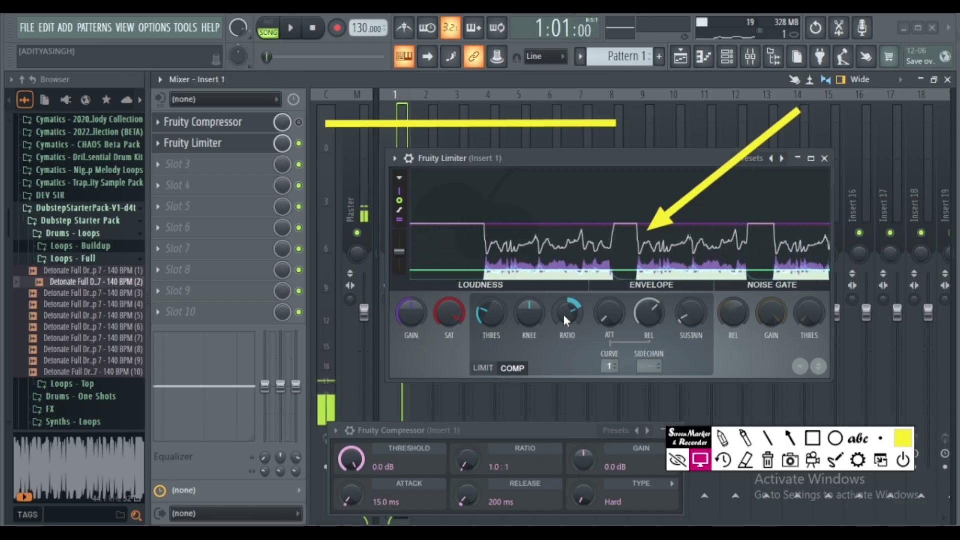
key(space)
key(space)
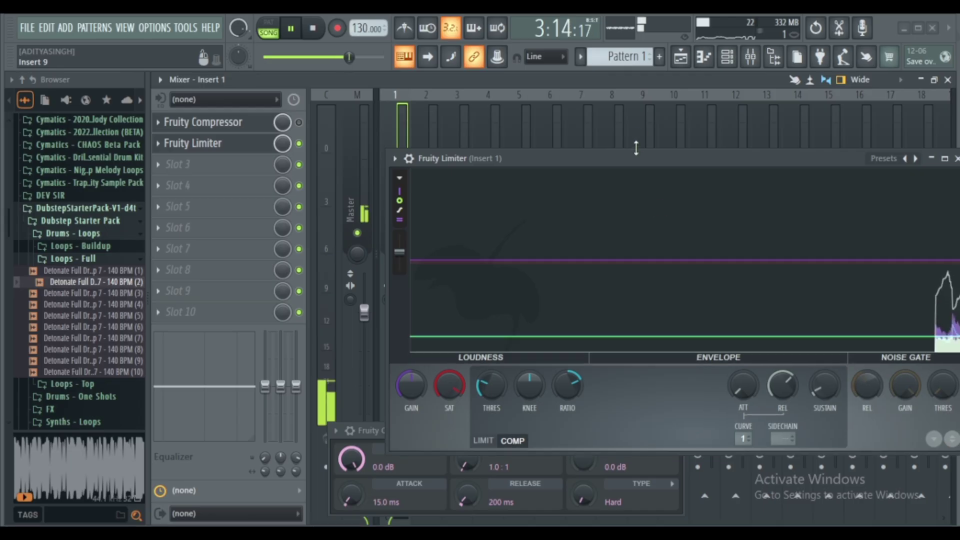
Move and enlarge the Fruity Limiter window, and play the loop to fill its waveform display
drag(636, 148, 368, 60)
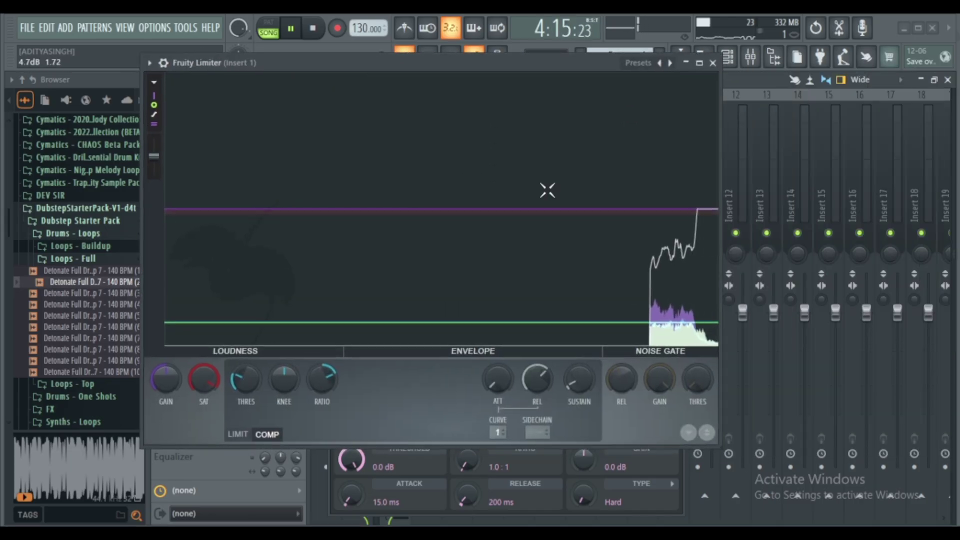
key(space)
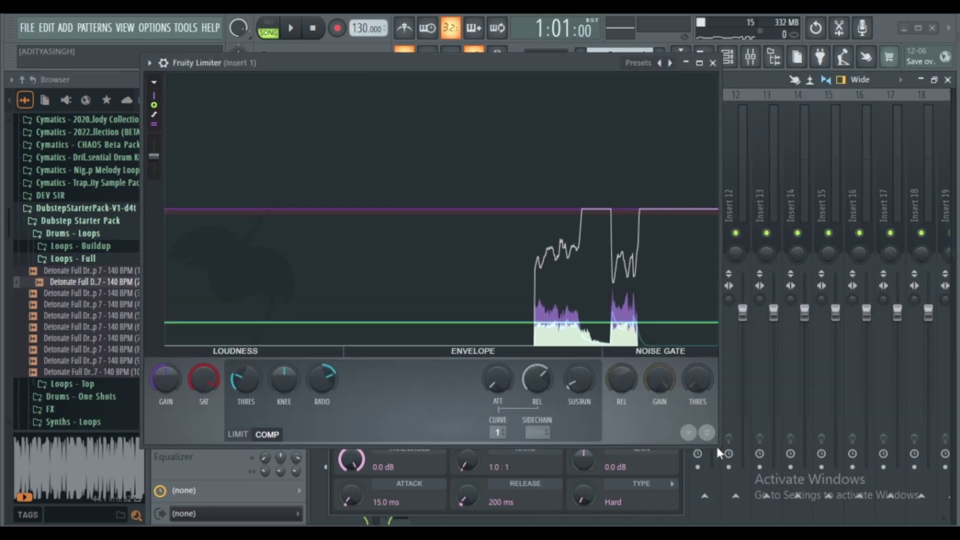
drag(716, 439, 815, 479)
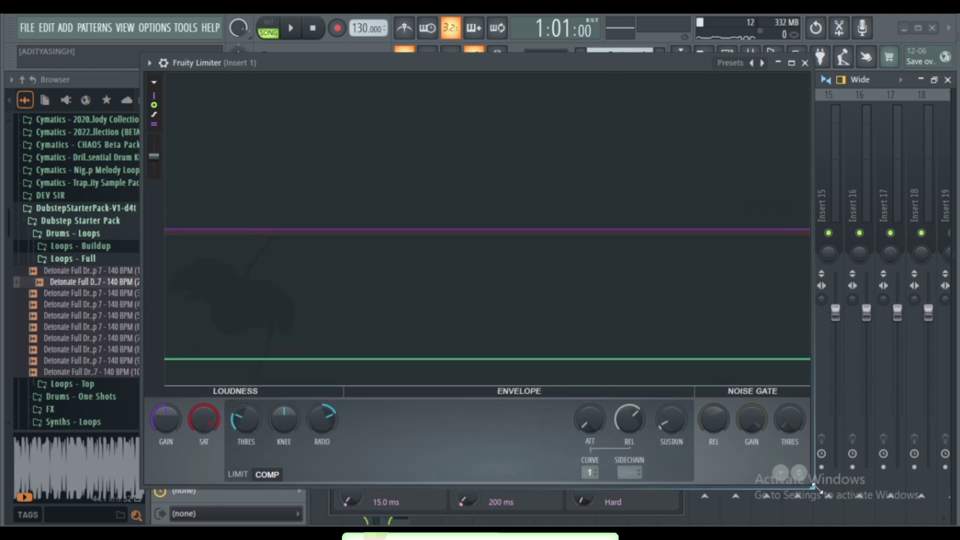
key(space)
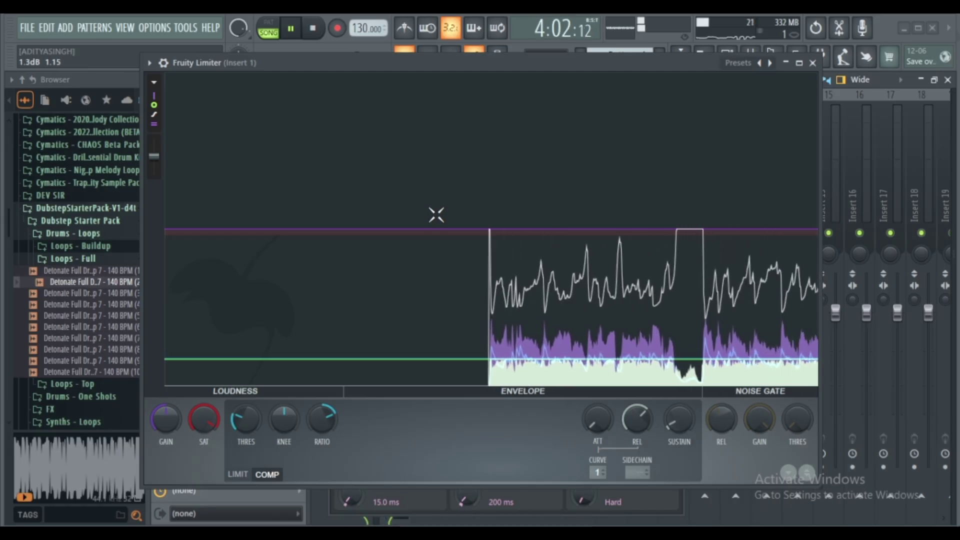
key(space)
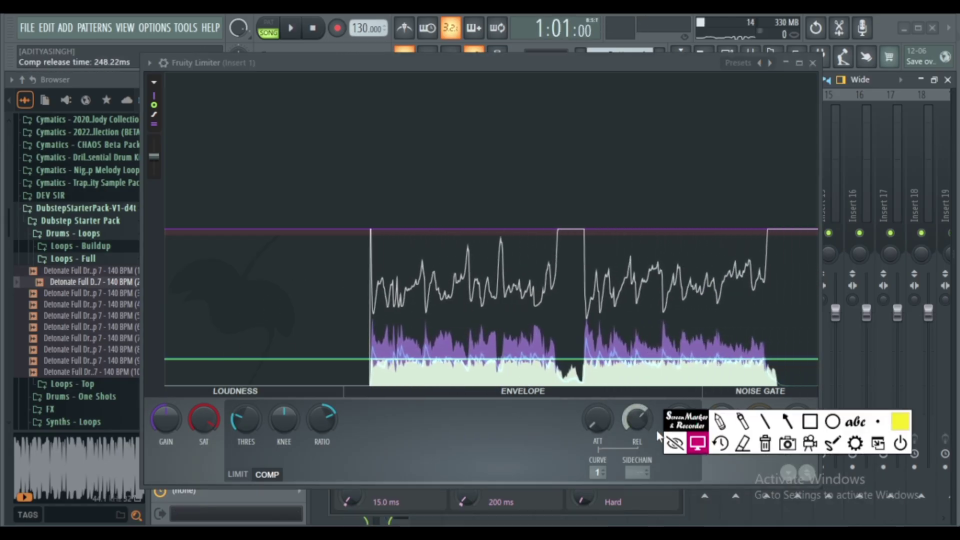
Draw three yellow annotation arrows pointing at the purple peaks in Fruity Limiter's display, and leave annotation mode
click(790, 422)
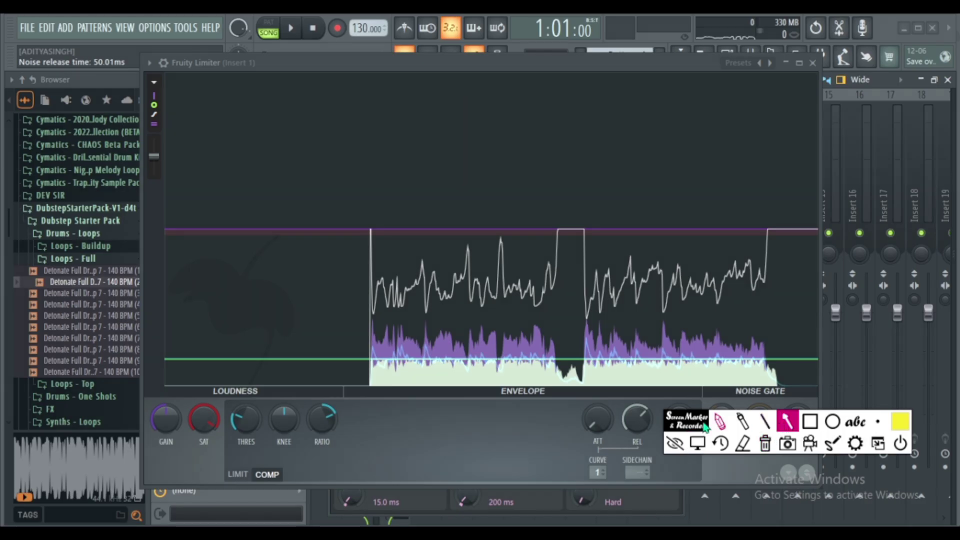
drag(331, 269, 418, 347)
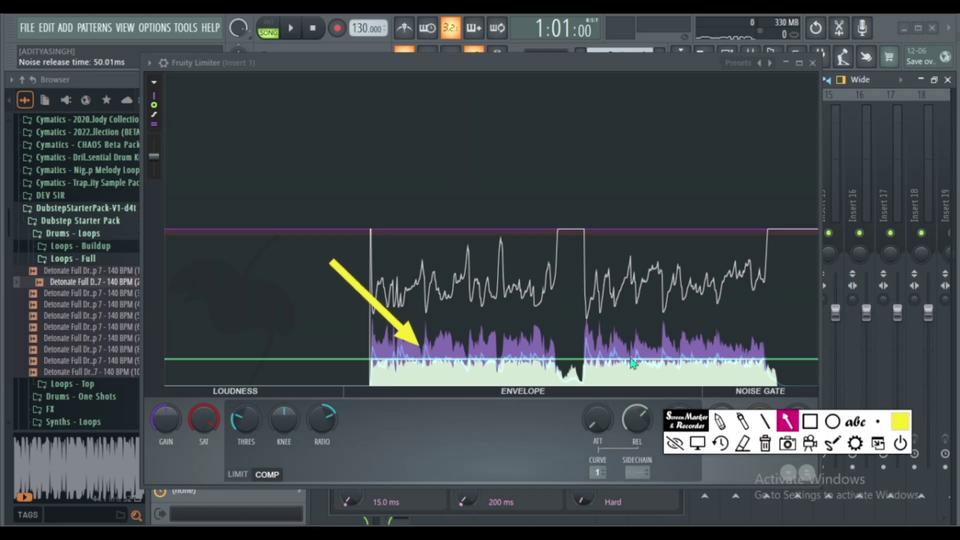
mouse_move(575, 244)
mouse_down()
mouse_move(613, 333)
mouse_move(633, 347)
mouse_up()
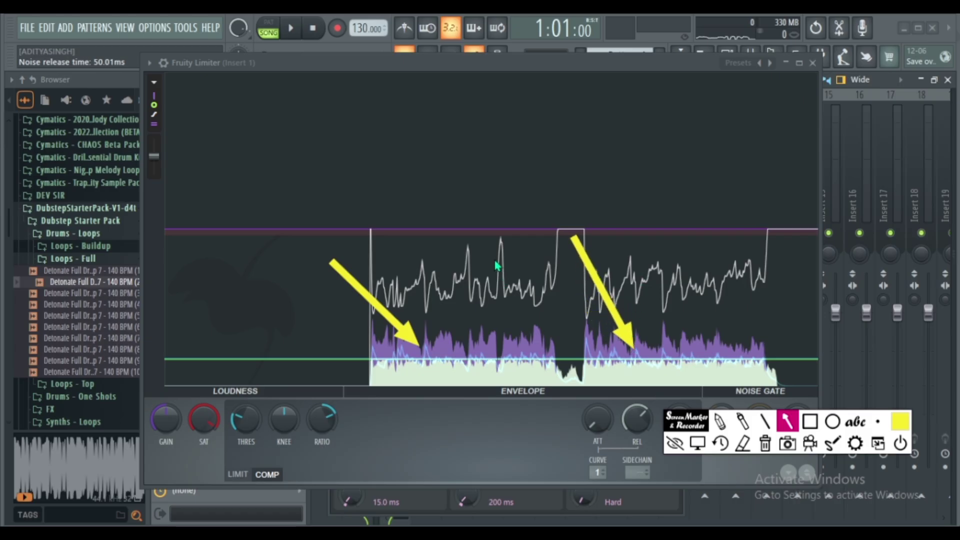
drag(600, 246, 659, 342)
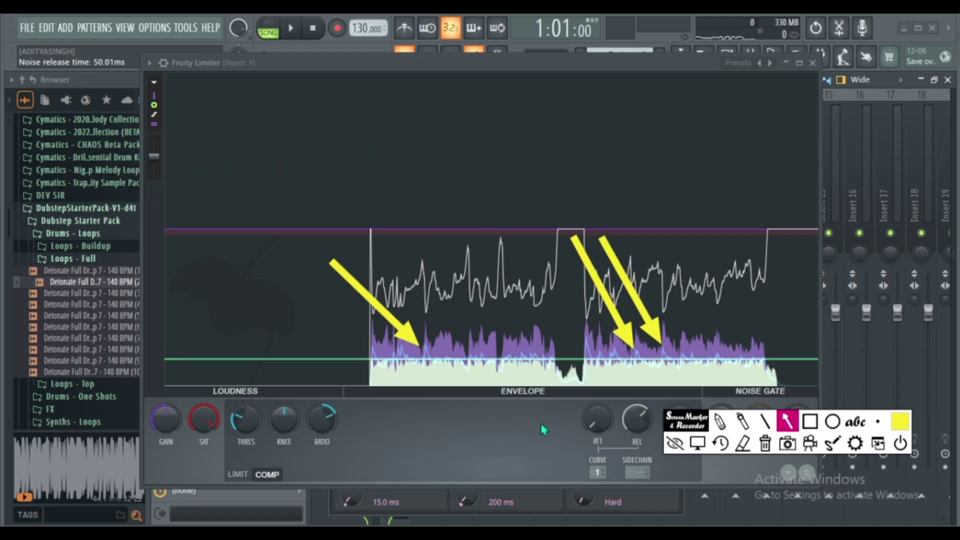
click(696, 443)
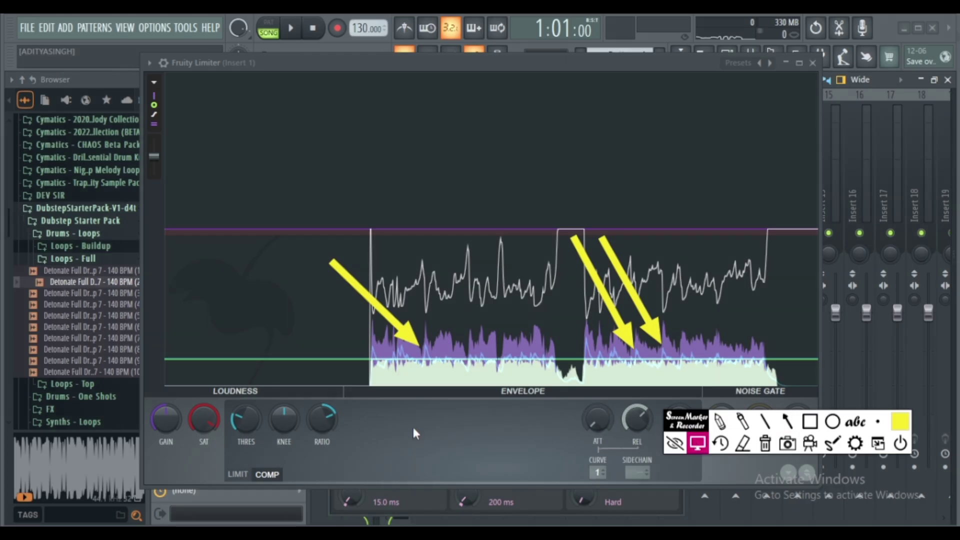
Raise the compressor ratio to about 6.1:1 while auditioning the loop, and pause the limiter's waveform display
key(space)
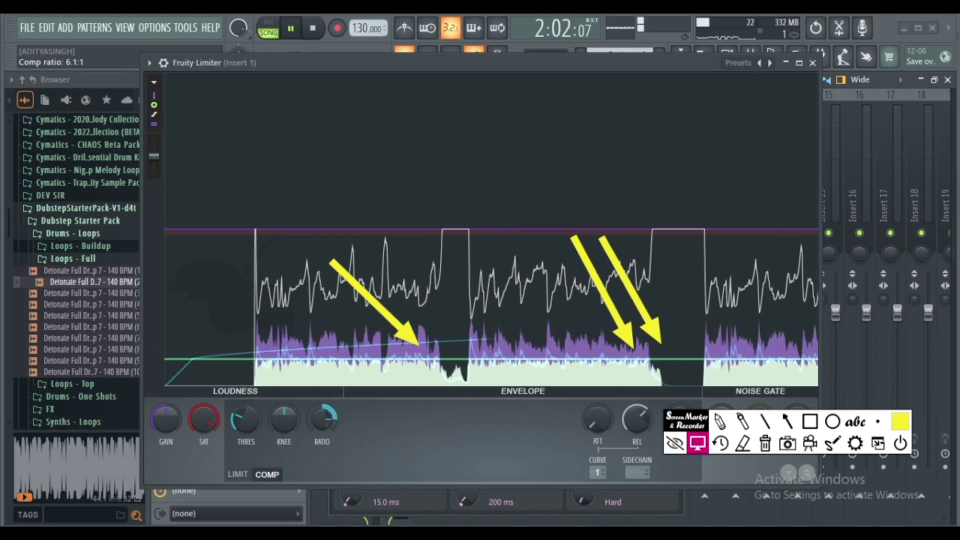
drag(322, 419, 323, 413)
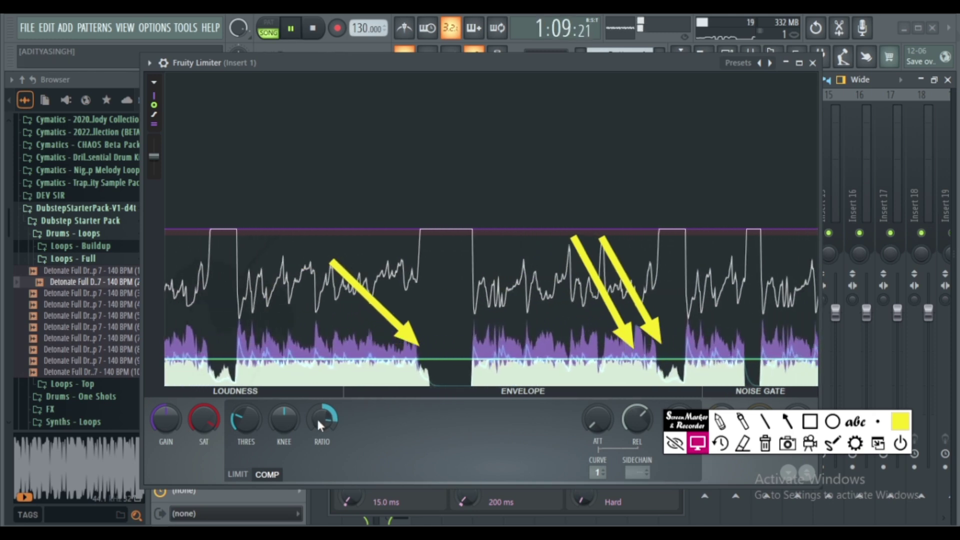
key(space)
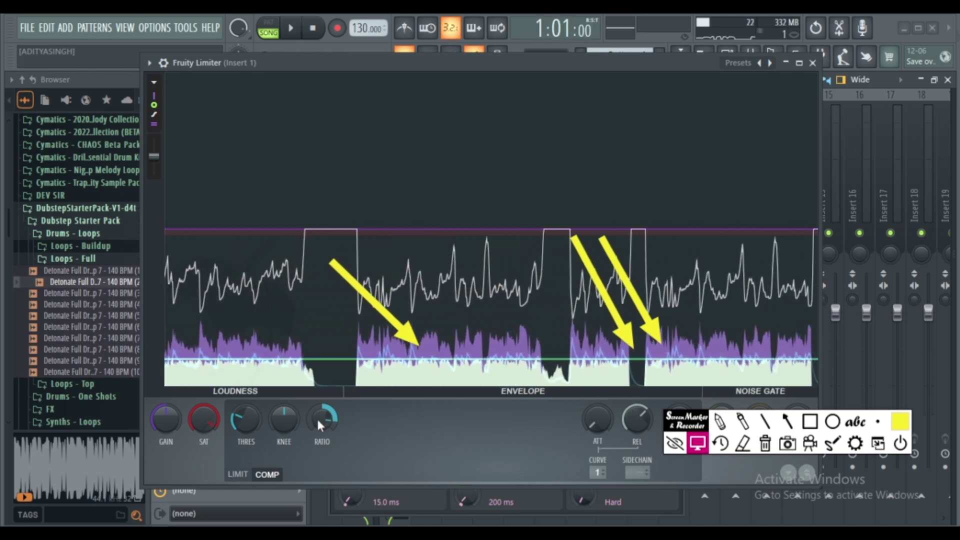
key(space)
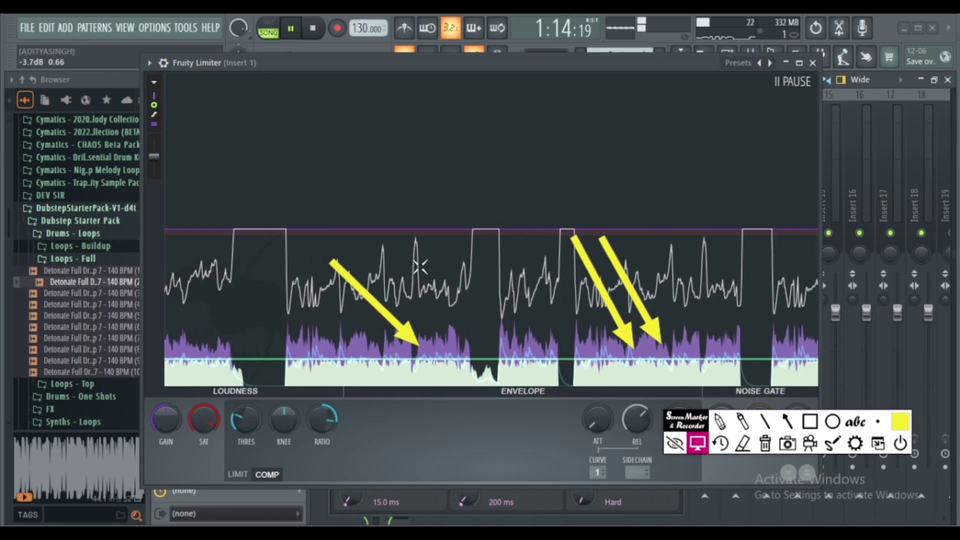
key(space)
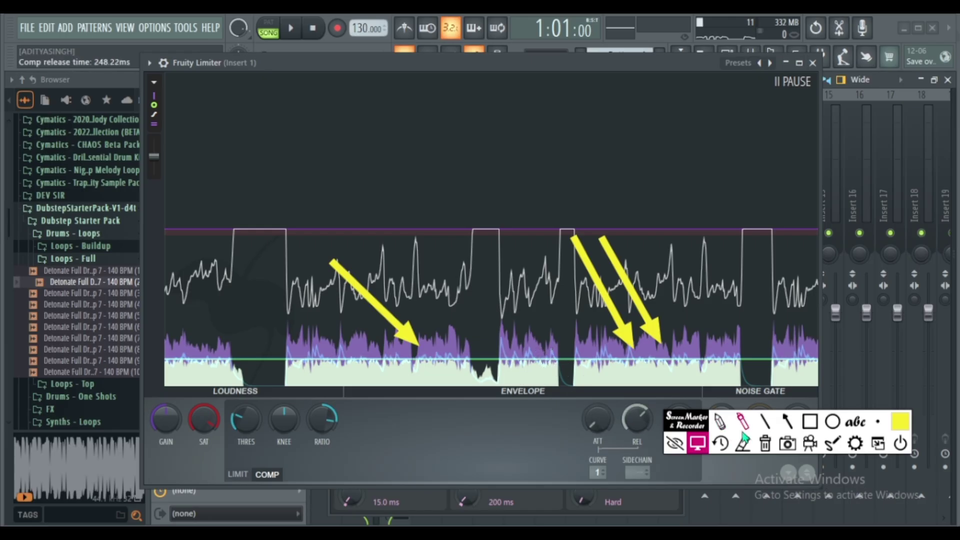
Draw a yellow annotation arrow from below to the light output waveform, and leave annotation mode
click(788, 422)
mouse_move(431, 444)
mouse_down()
mouse_move(555, 388)
mouse_move(552, 374)
mouse_up()
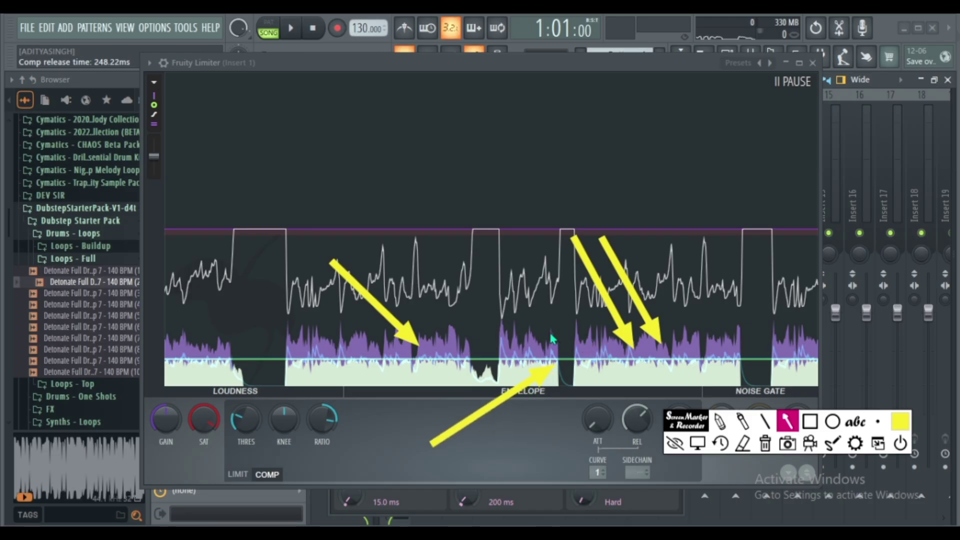
click(699, 441)
Hide the output peaks in Fruity Limiter's display during loop playback, and stop the loop with the display paused
click(291, 28)
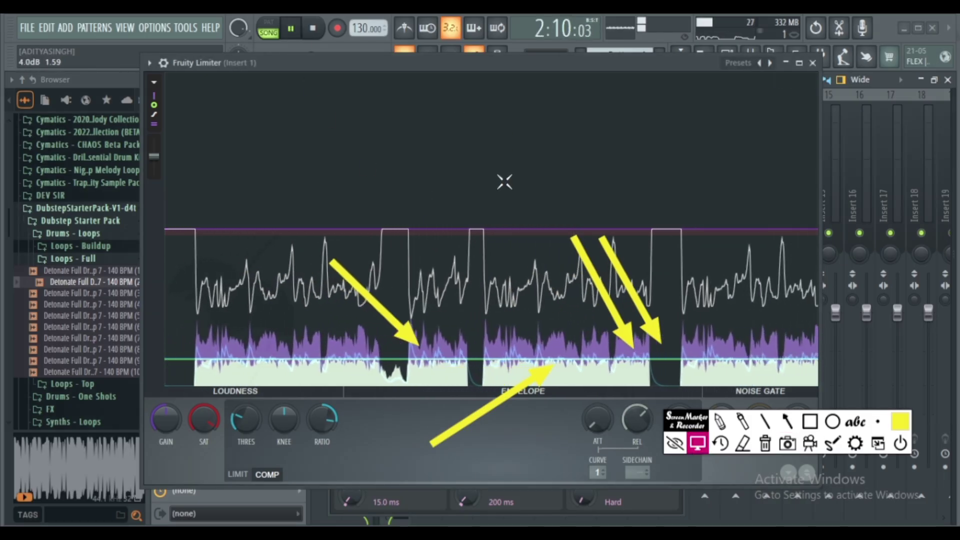
click(154, 105)
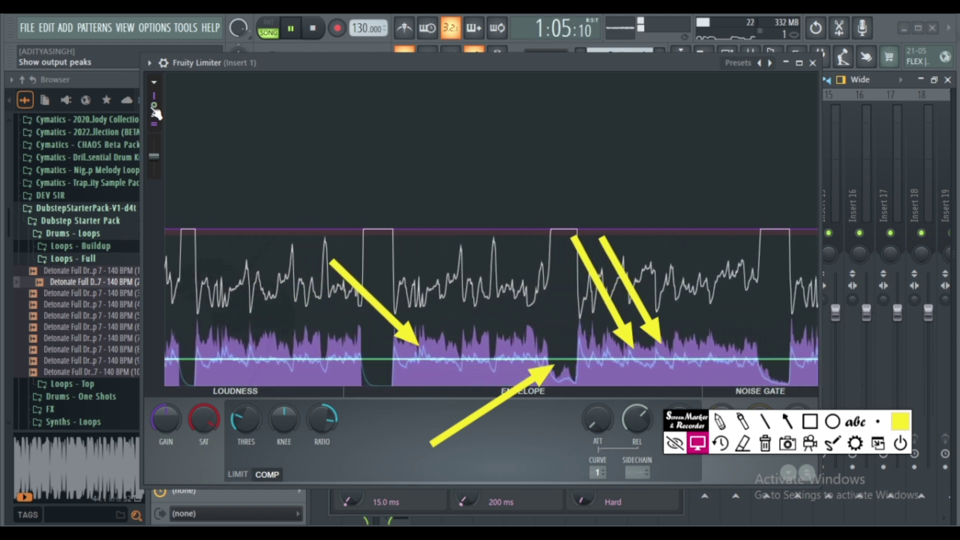
key(space)
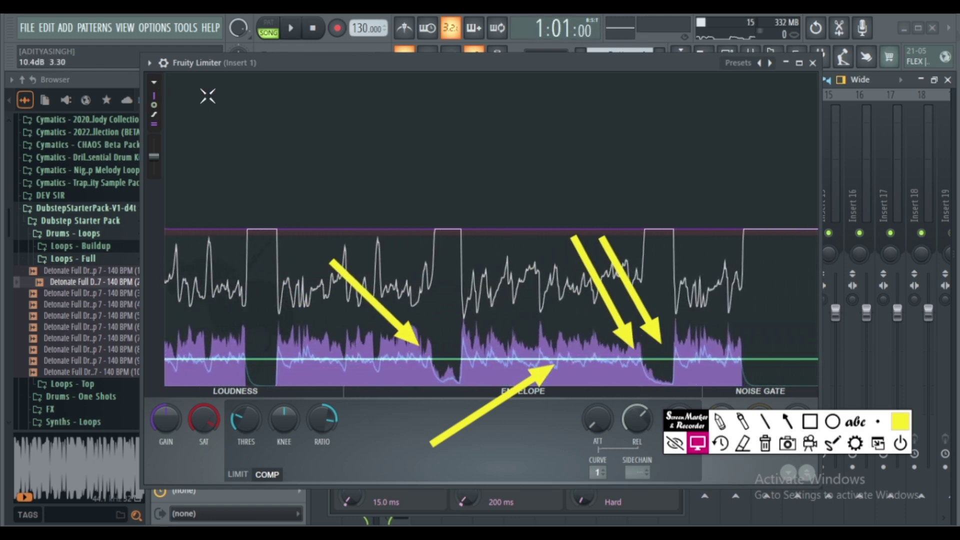
mouse_move(214, 97)
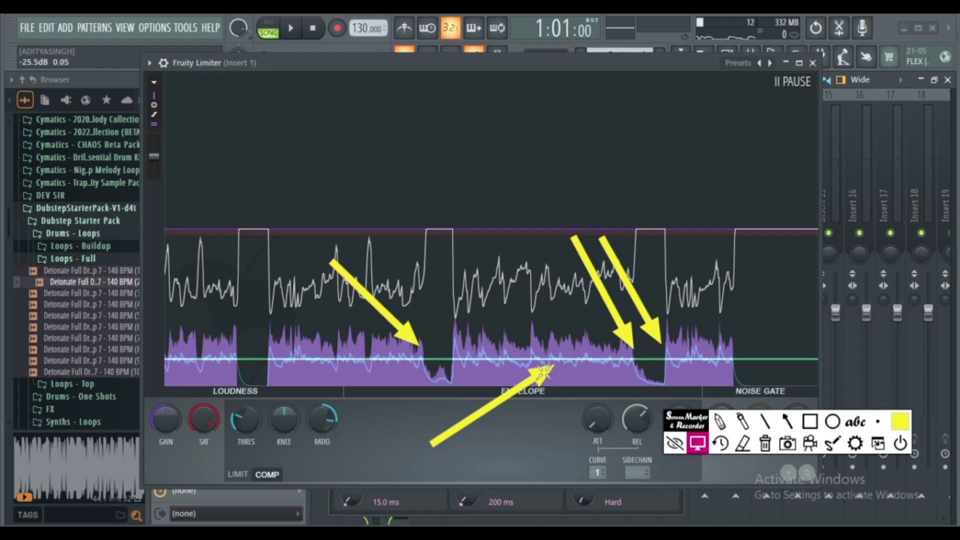
Erase the yellow arrow at the light output waveform, and draw one from below to the dip between the purple peaks
click(742, 442)
click(545, 383)
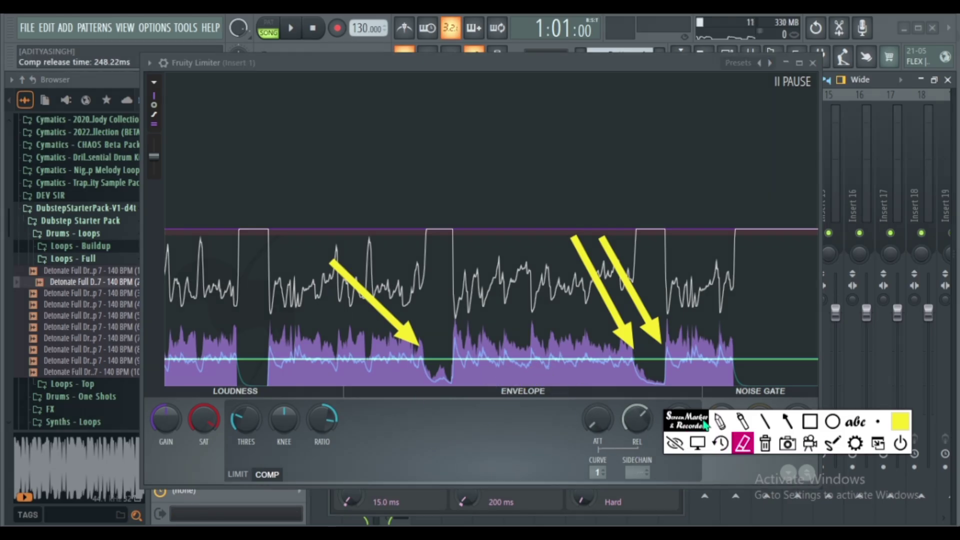
click(789, 424)
mouse_move(321, 447)
mouse_down()
mouse_move(396, 392)
mouse_move(420, 390)
mouse_up()
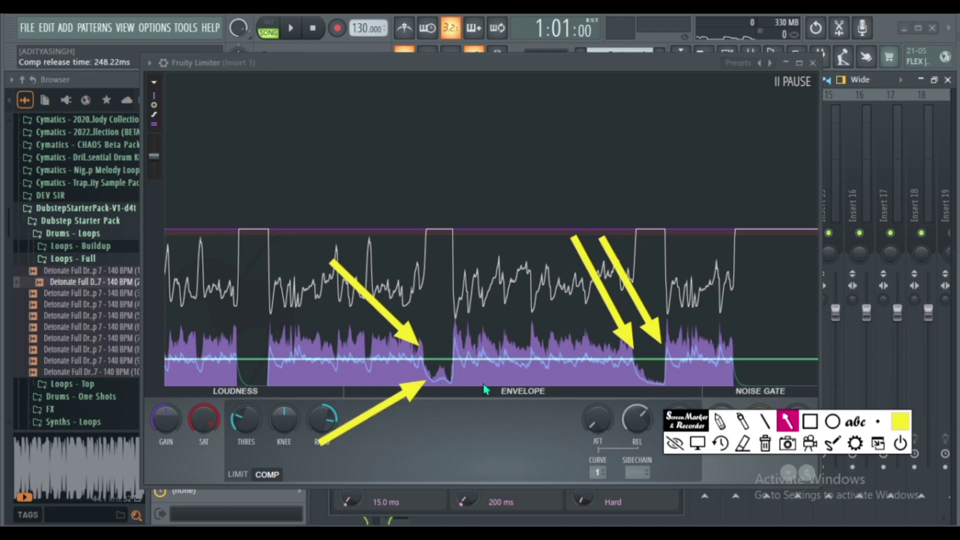
Circle the dip between the purple peaks in yellow, and draw a red annotation arrow pointing into it
click(833, 422)
mouse_move(373, 317)
mouse_down()
mouse_move(451, 353)
mouse_move(505, 424)
mouse_up()
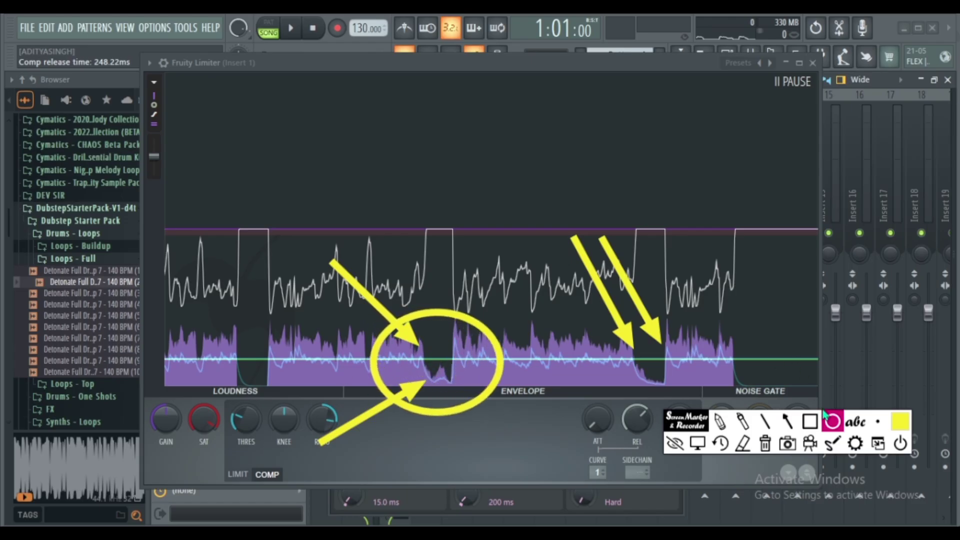
click(901, 432)
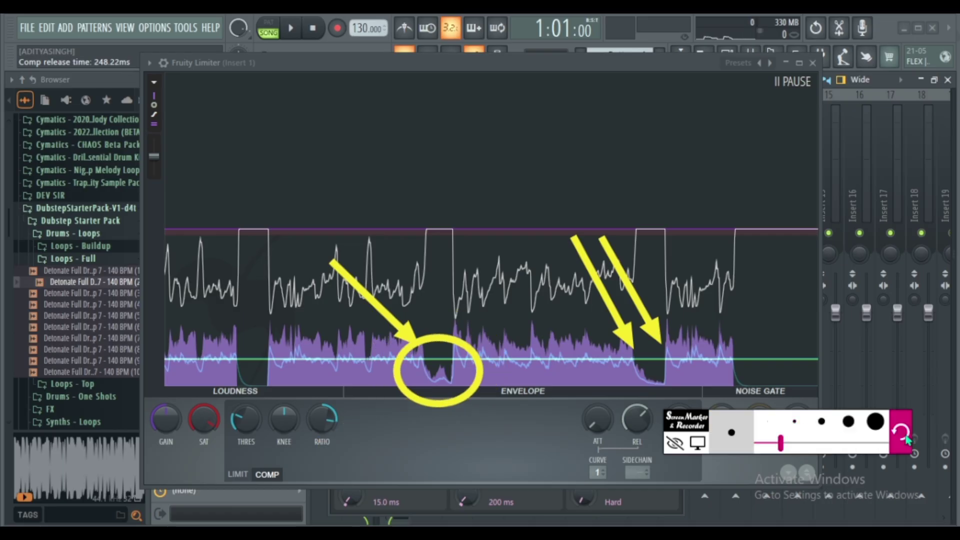
click(900, 431)
mouse_move(518, 434)
mouse_down()
mouse_move(466, 430)
mouse_move(456, 386)
mouse_up()
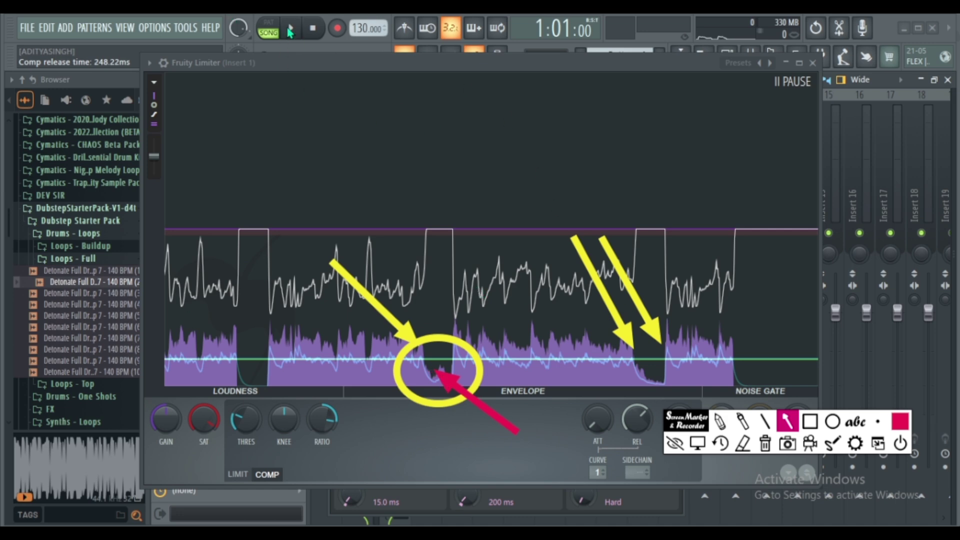
Leave annotation mode, and play the loop to watch Fruity Limiter's waveform display before stopping it
click(705, 447)
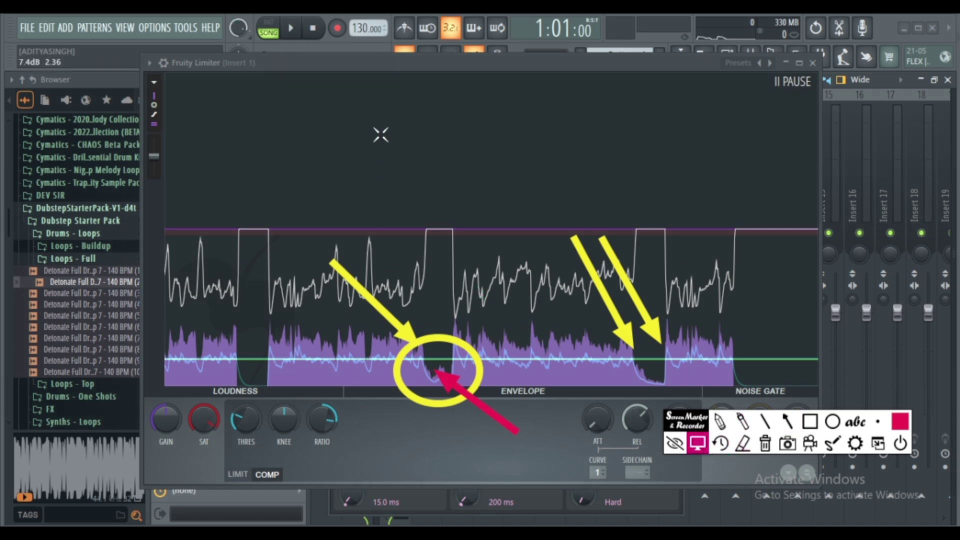
click(291, 30)
key(space)
click(293, 120)
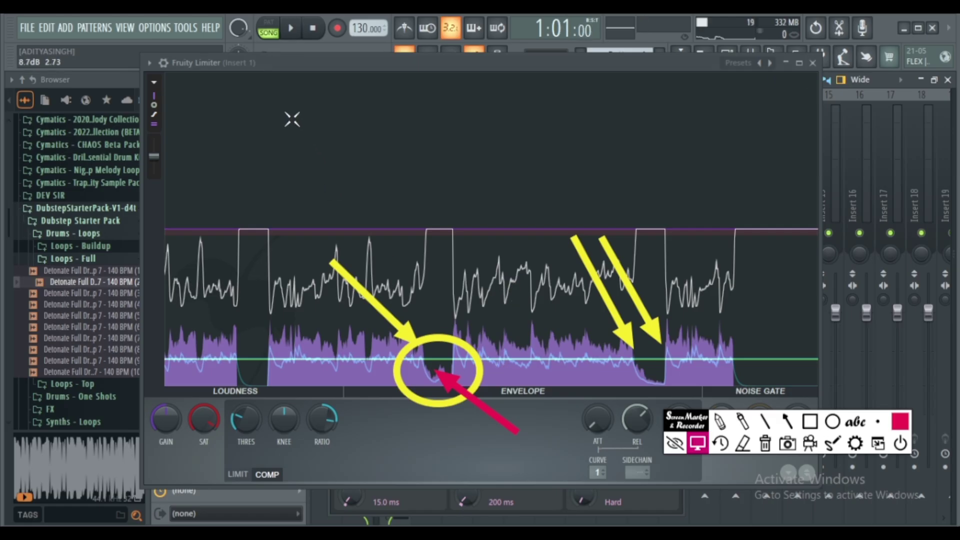
key(space)
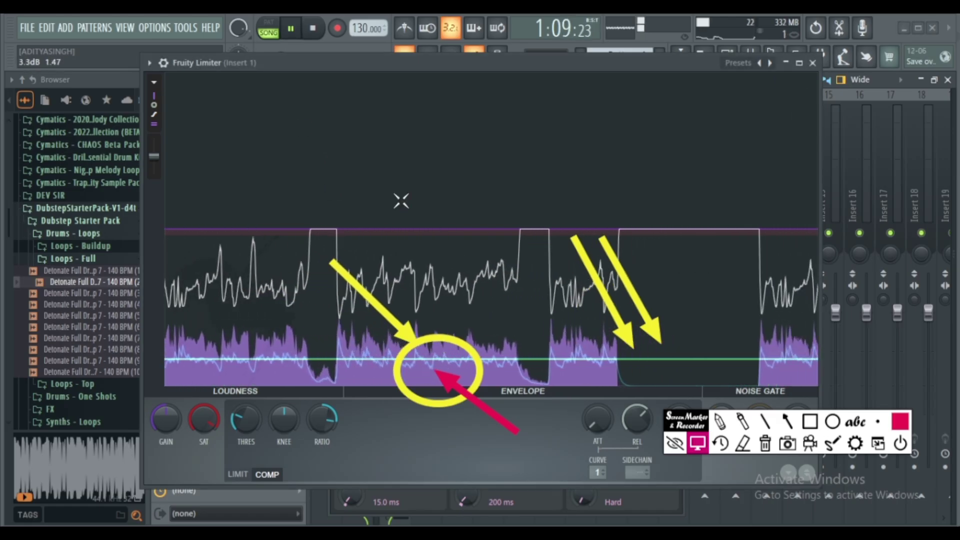
key(space)
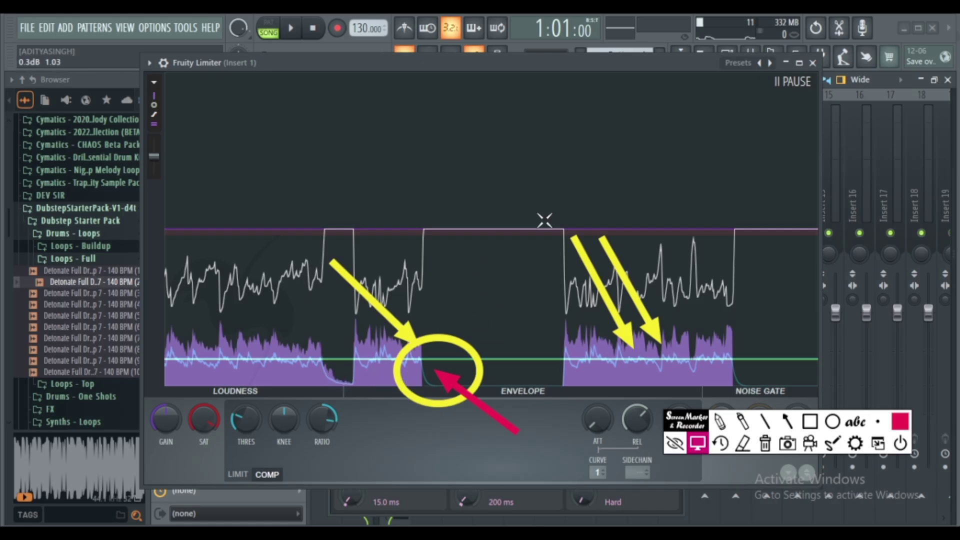
Clear all annotations, and move the Fruity Limiter window to uncover the mixer effect slots while auditioning the loop
click(765, 445)
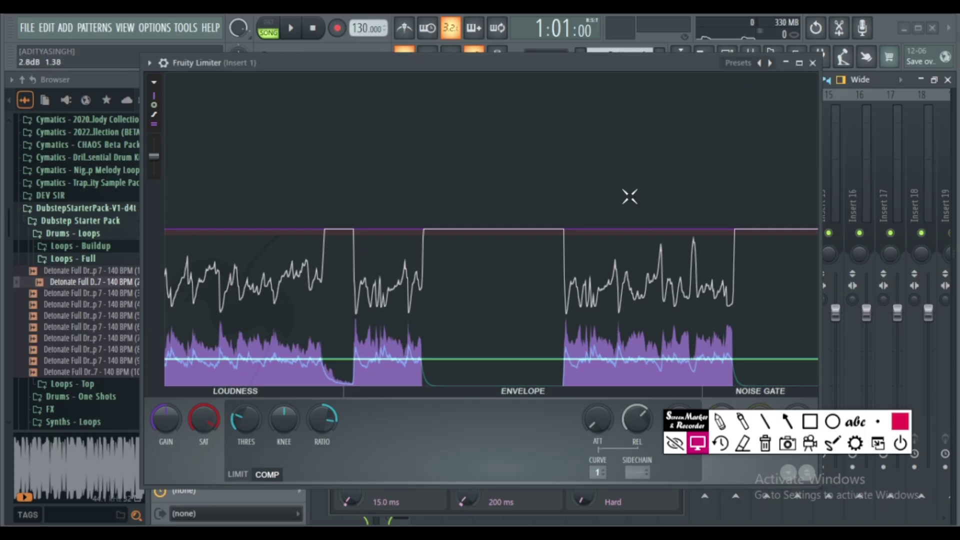
key(space)
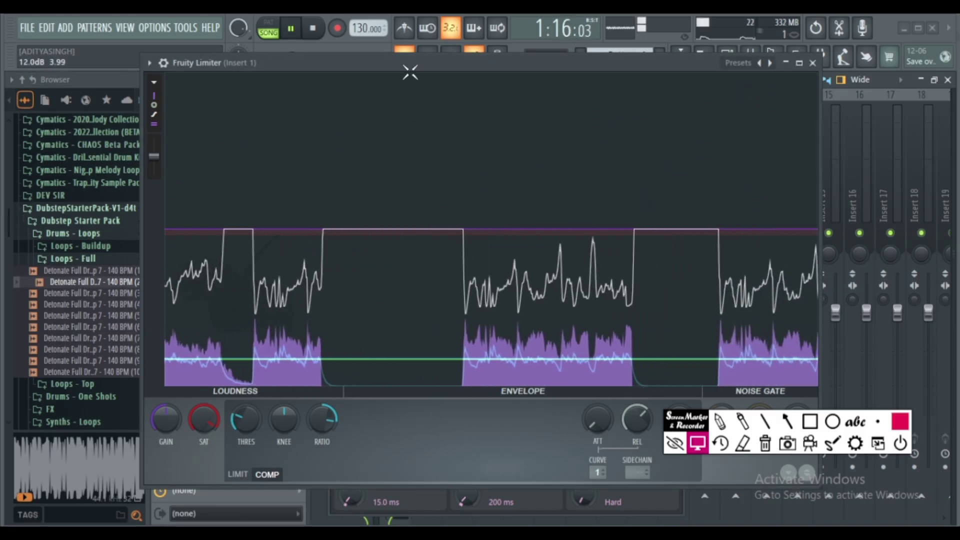
drag(437, 62, 528, 64)
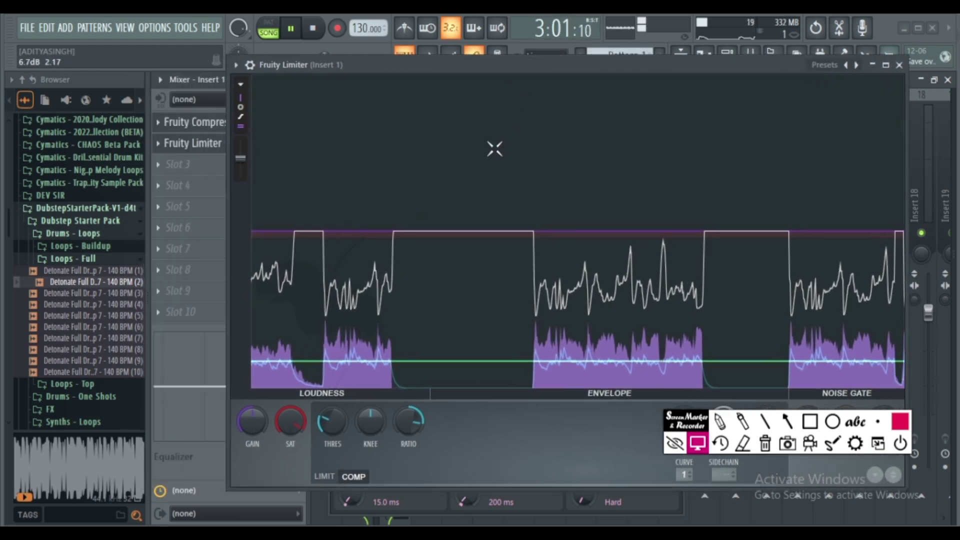
key(space)
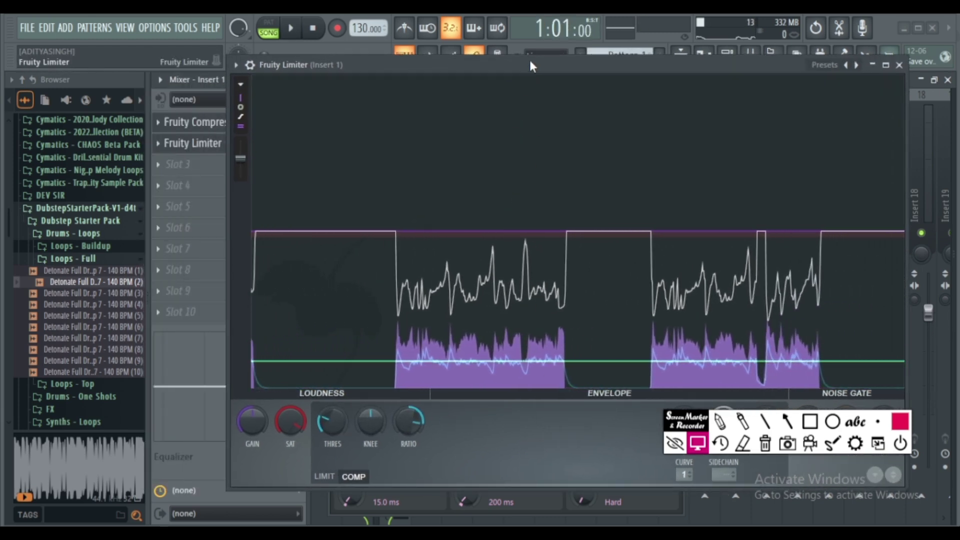
Hide the screen annotation toolbar, and reposition the Fruity Limiter window with its envelope controls uncovered
drag(531, 63, 493, 18)
drag(688, 421, 683, 466)
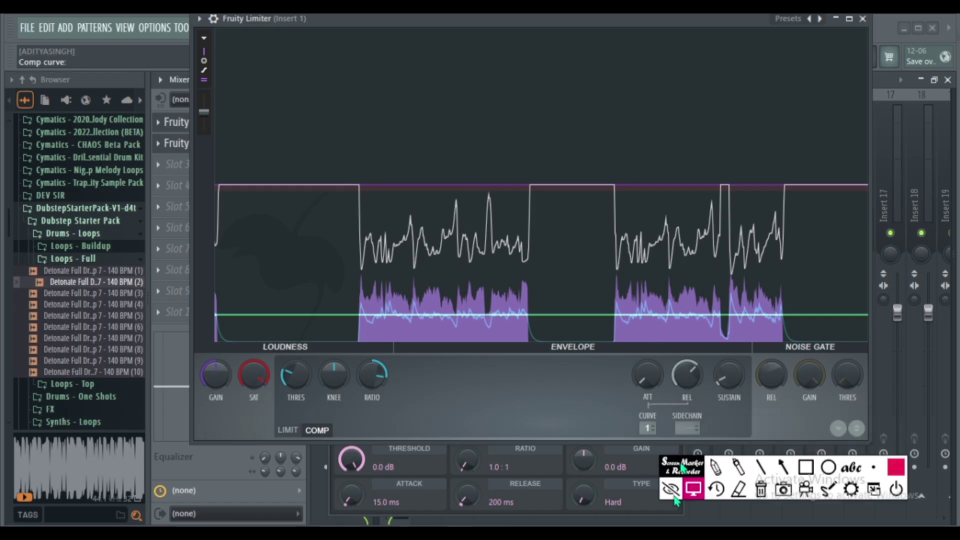
click(672, 492)
drag(334, 22, 328, 72)
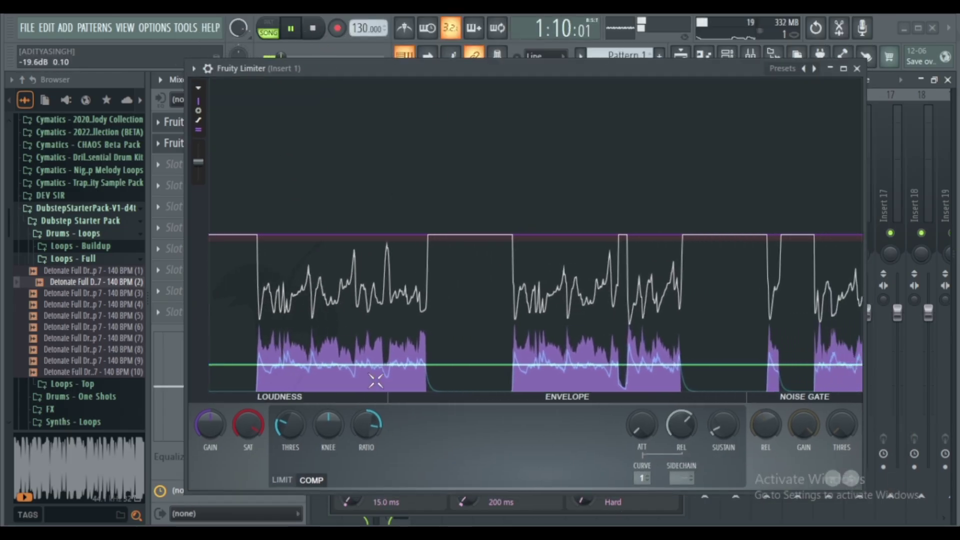
Raise the compressor attack to its maximum during loop playback, and return it to 0 ms before stopping the loop
key(space)
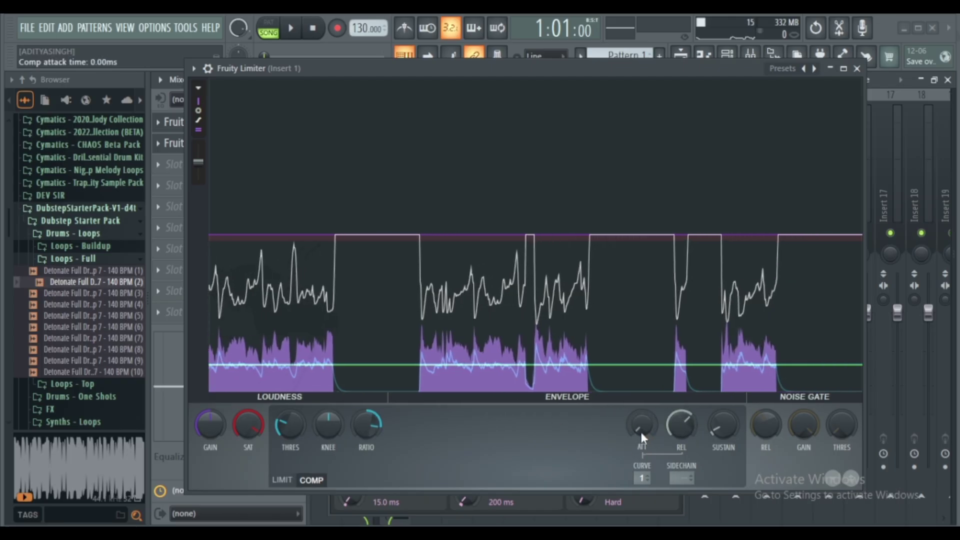
drag(637, 427, 637, 418)
key(space)
drag(642, 425, 641, 374)
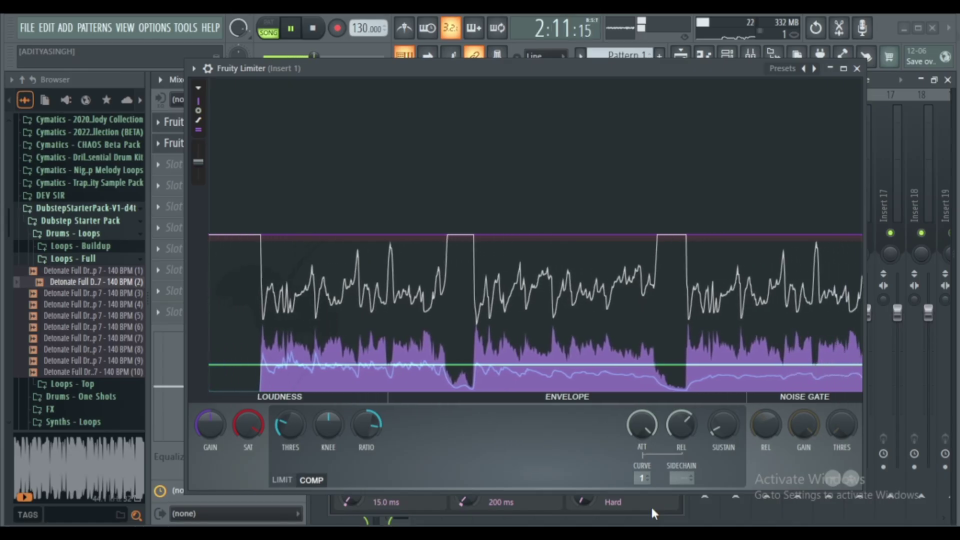
drag(642, 425, 641, 449)
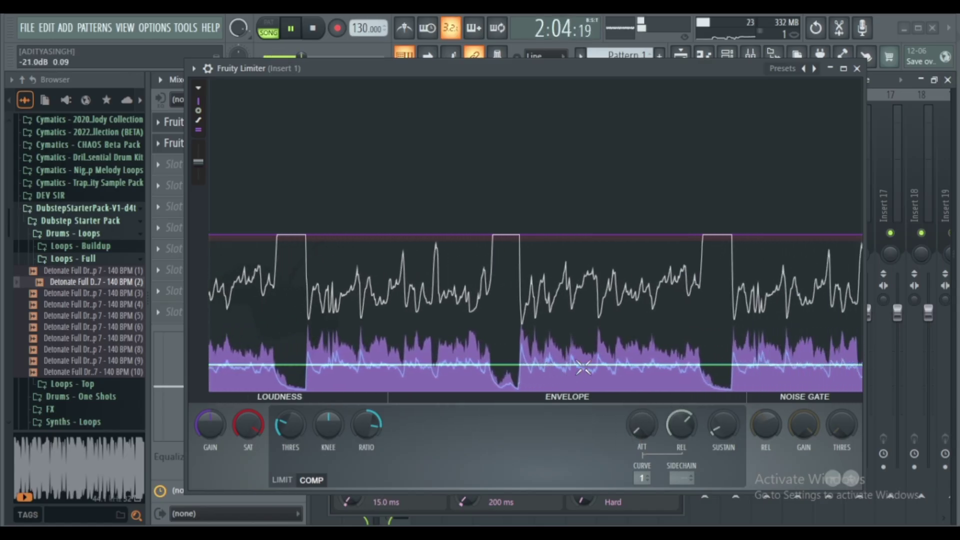
right_click(637, 433)
click(656, 292)
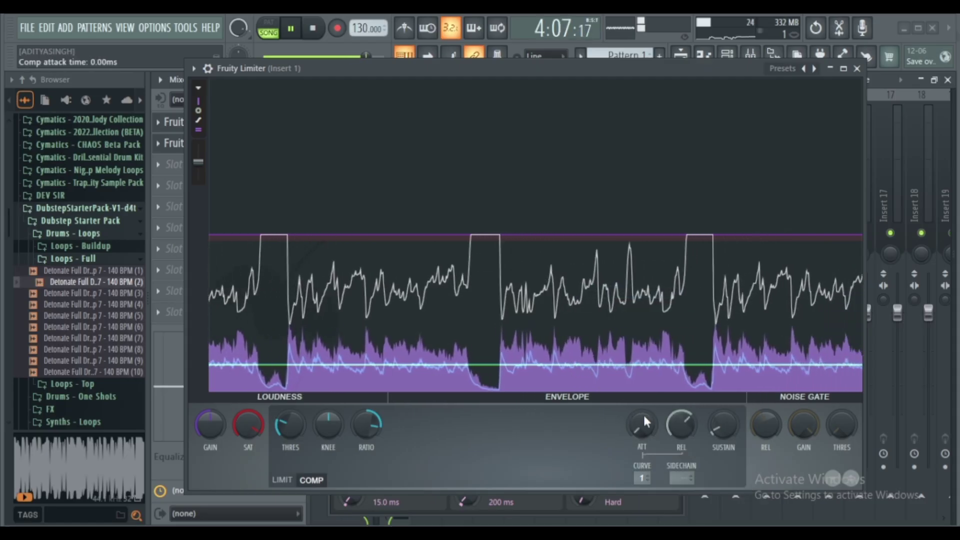
key(space)
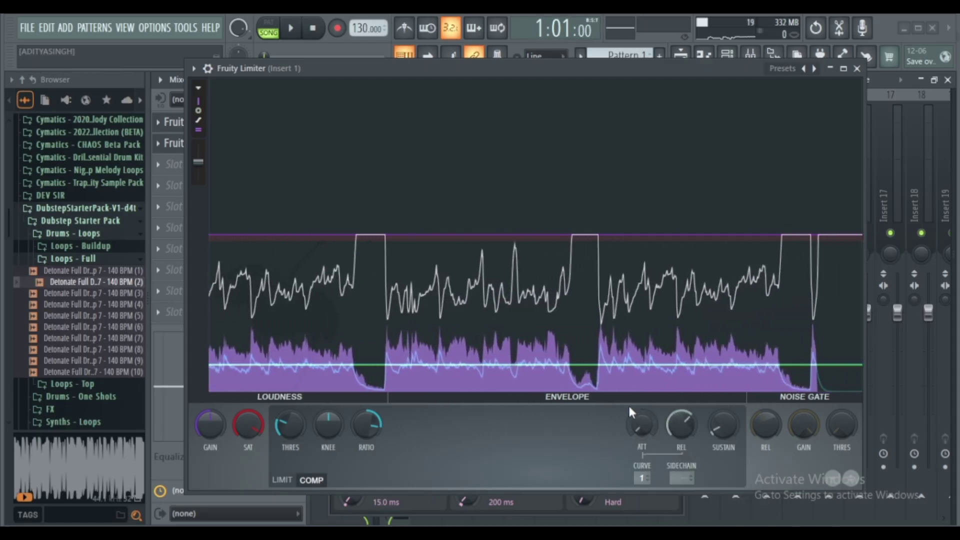
Pause the limiter's waveform display, and move its window clear of the main toolbar while checking the loop
click(603, 134)
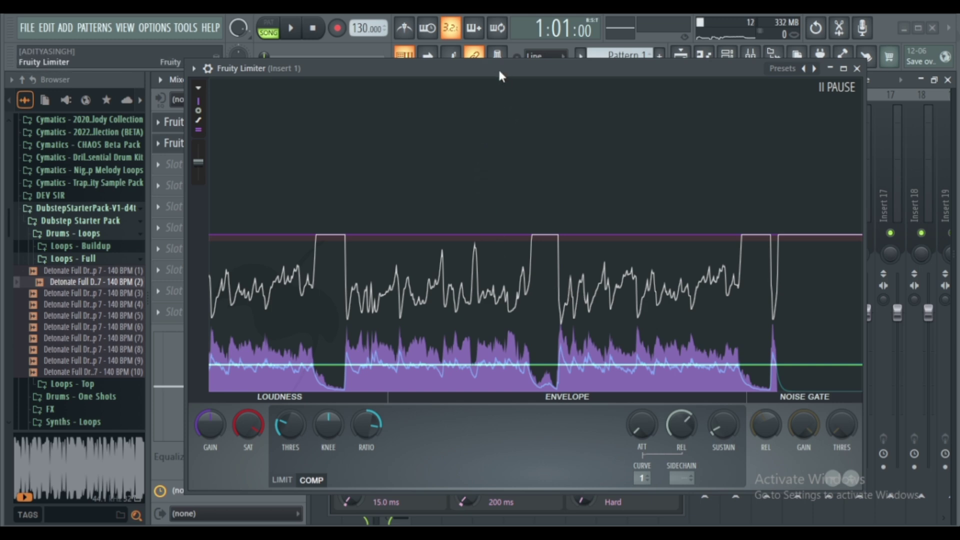
drag(499, 71, 541, 87)
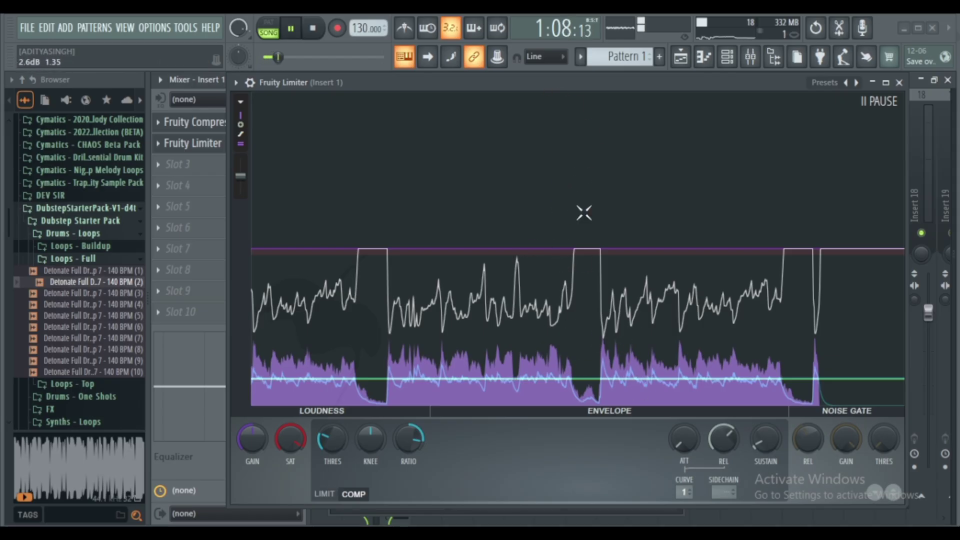
key(space)
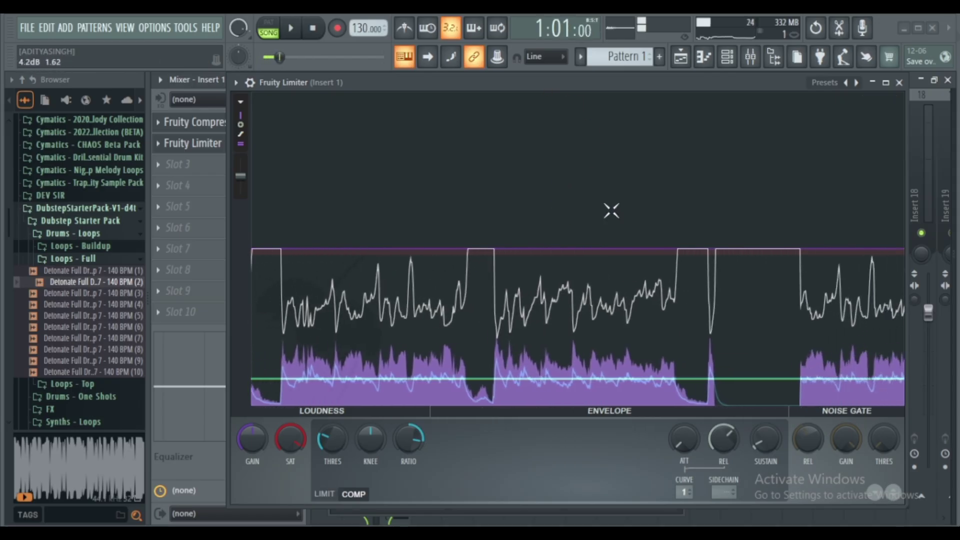
Raise the compressor attack to 1000 ms, and audition the loop
drag(675, 443, 676, 415)
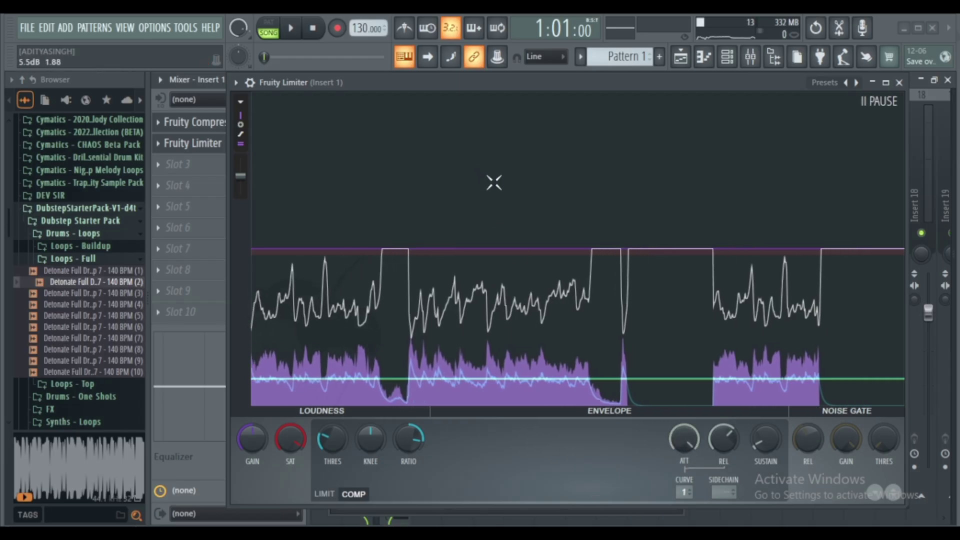
key(space)
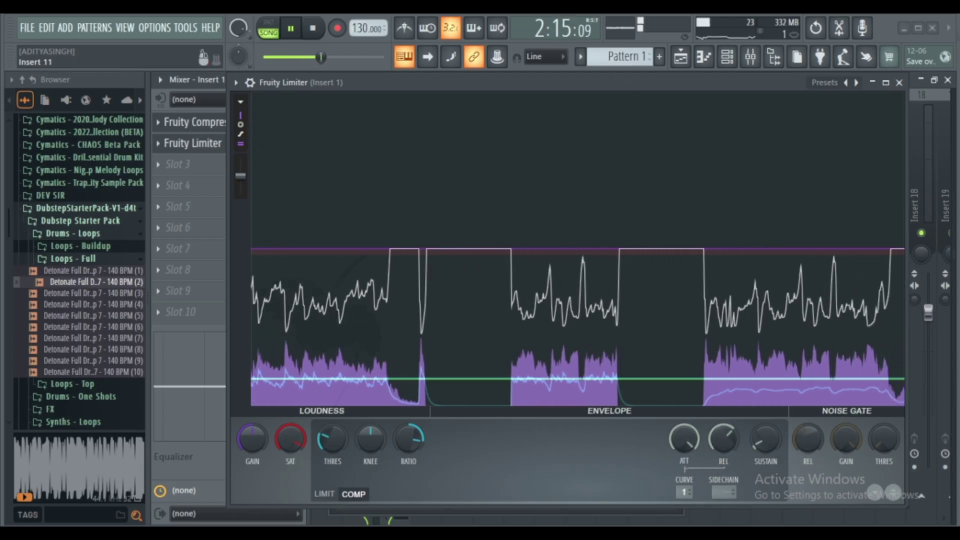
key(space)
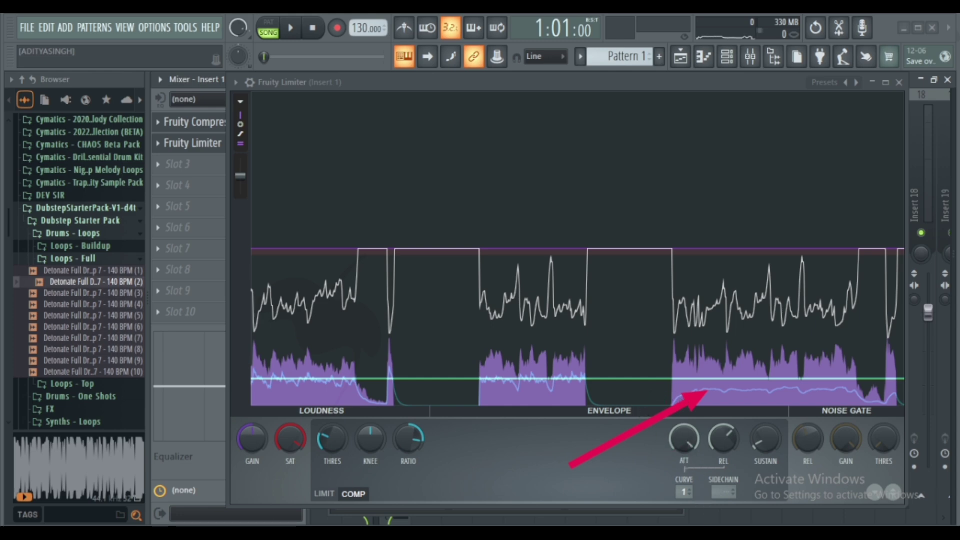
Bring back the screen annotation toolbar, and clear the red arrow from the limiter's display
drag(677, 537, 702, 475)
click(708, 500)
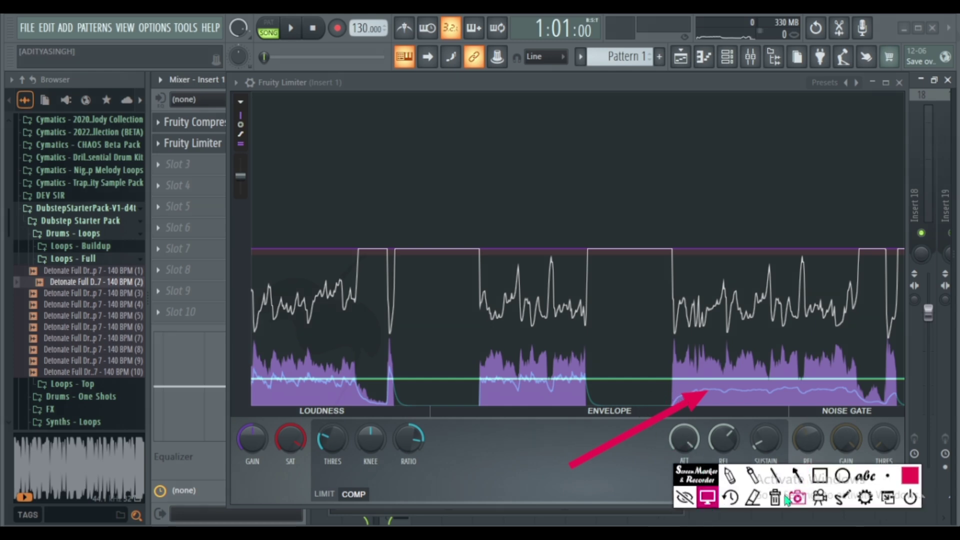
click(775, 498)
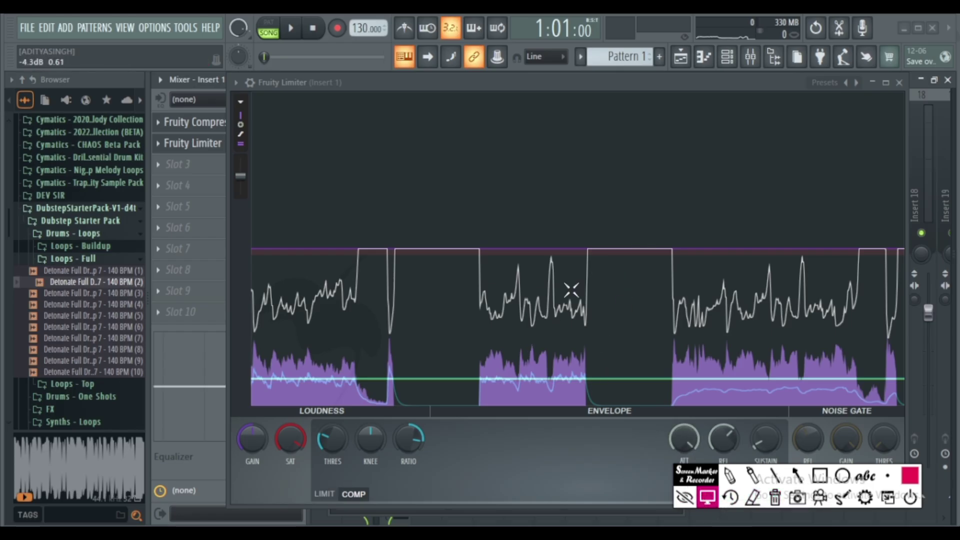
Lower the compressor attack from its maximum while auditioning the loop, and stop playback
click(296, 30)
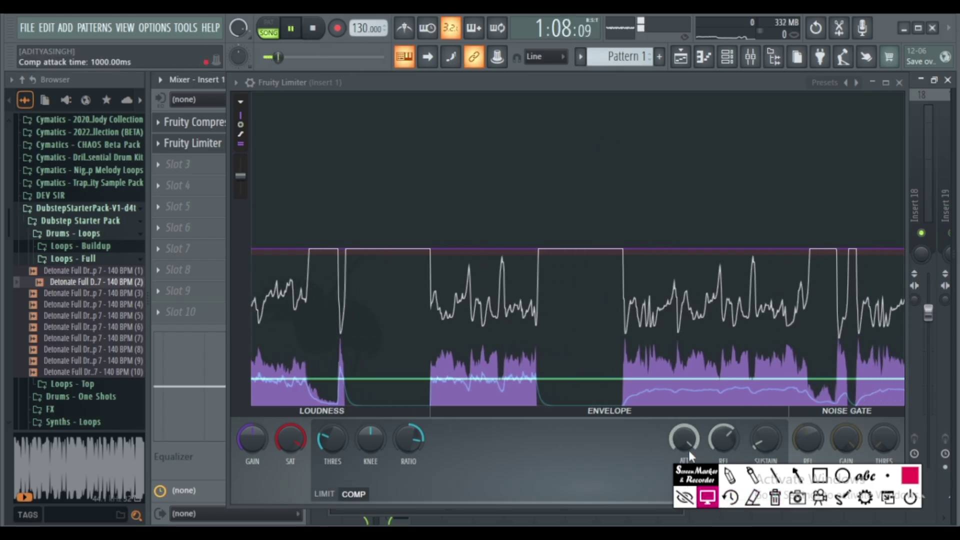
key(space)
drag(684, 438, 684, 455)
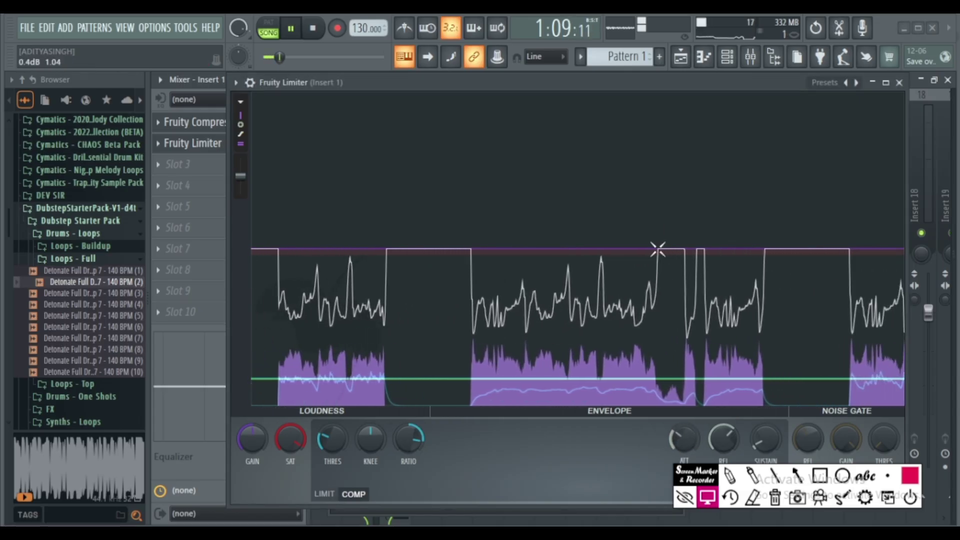
key(space)
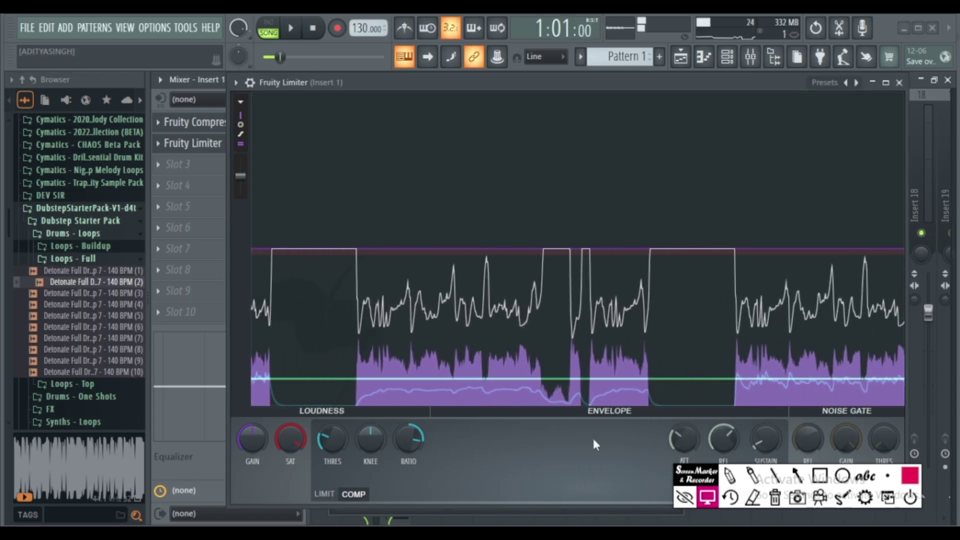
click(408, 289)
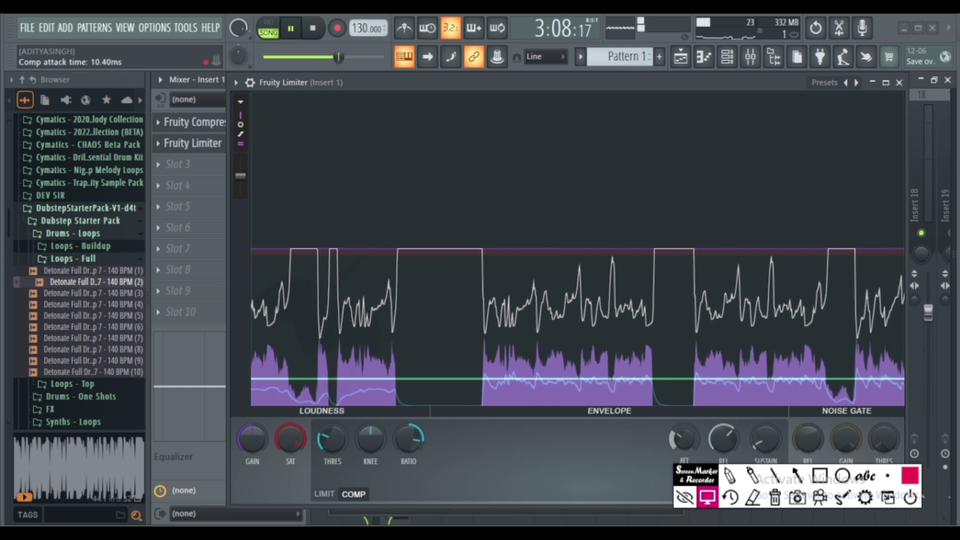
Lower the compressor attack further during loop playback, stop the loop, and hide the annotation toolbar
drag(684, 439, 684, 456)
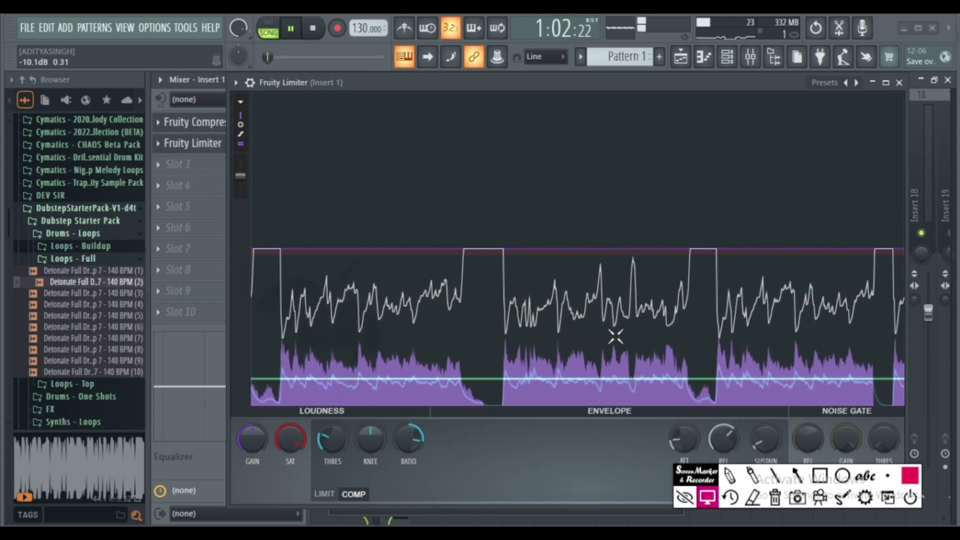
key(space)
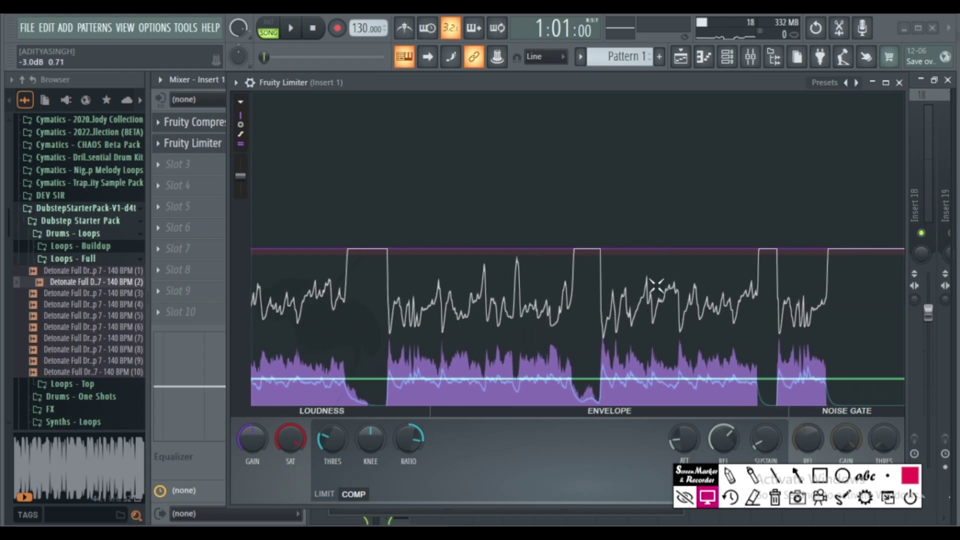
click(685, 497)
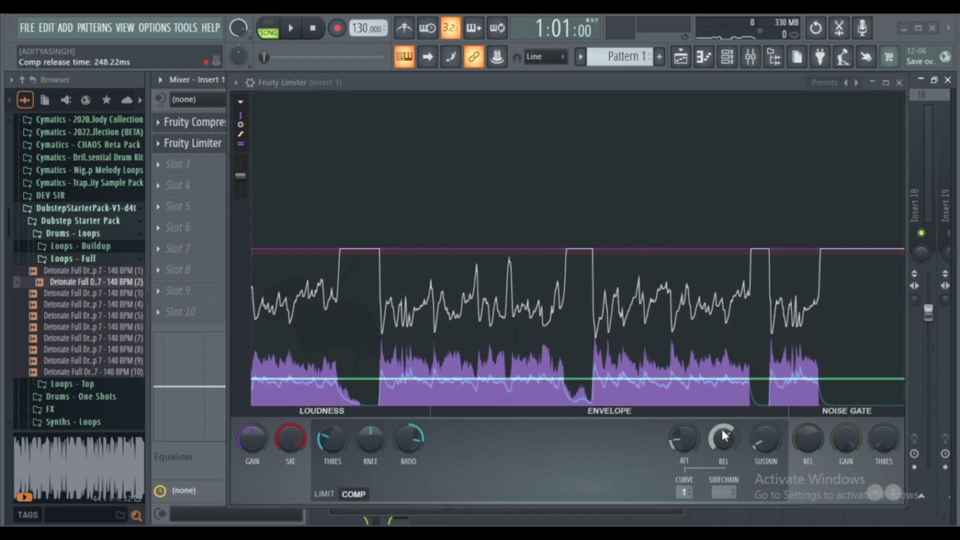
Raise the compressor release to 2000 ms, and audition the loop
drag(722, 429, 722, 400)
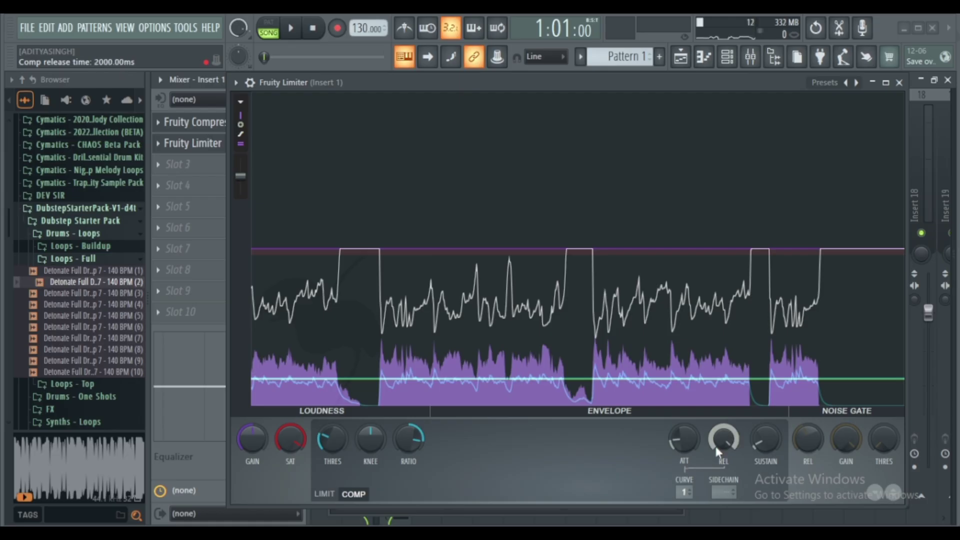
key(space)
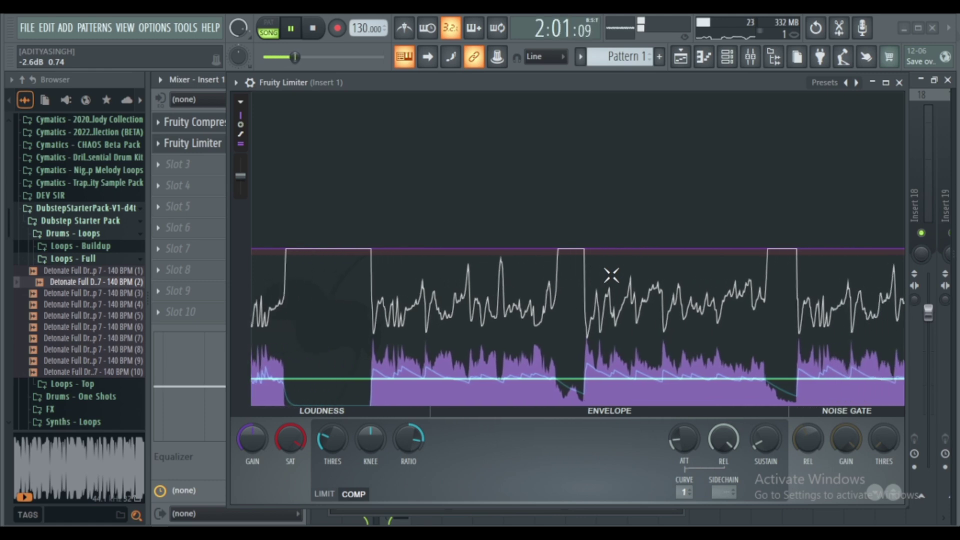
key(space)
Lower the compressor release to about 25 ms, audition the loop, and pause the limiter's waveform display
drag(723, 439, 723, 456)
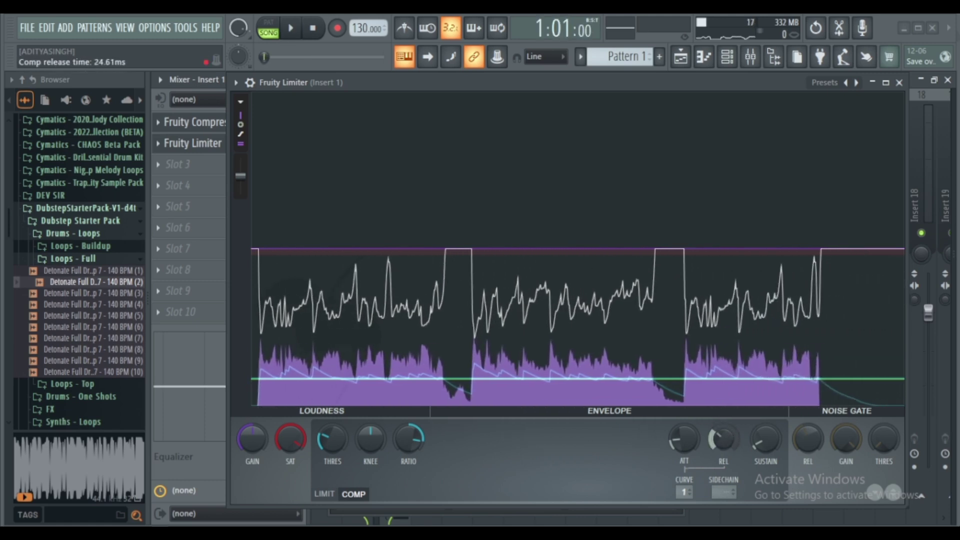
key(space)
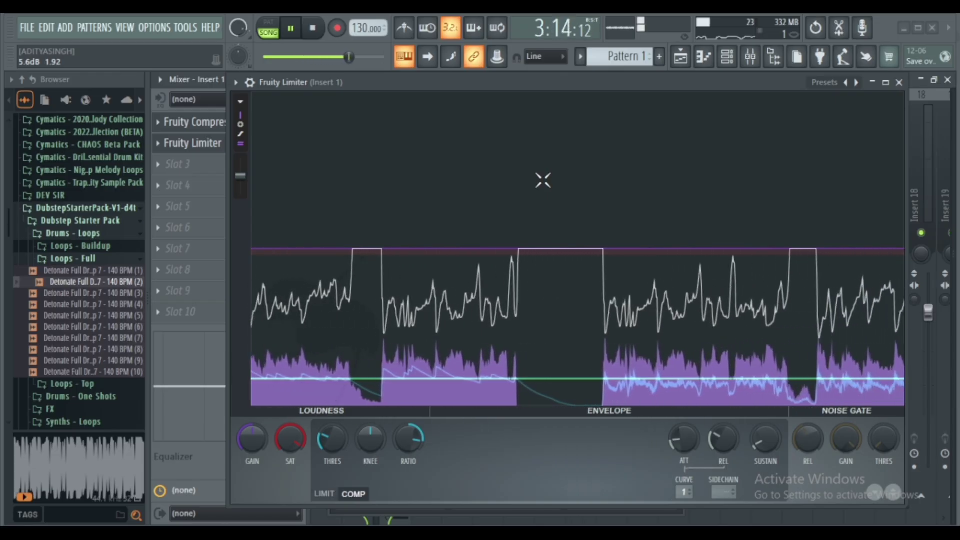
key(space)
click(568, 95)
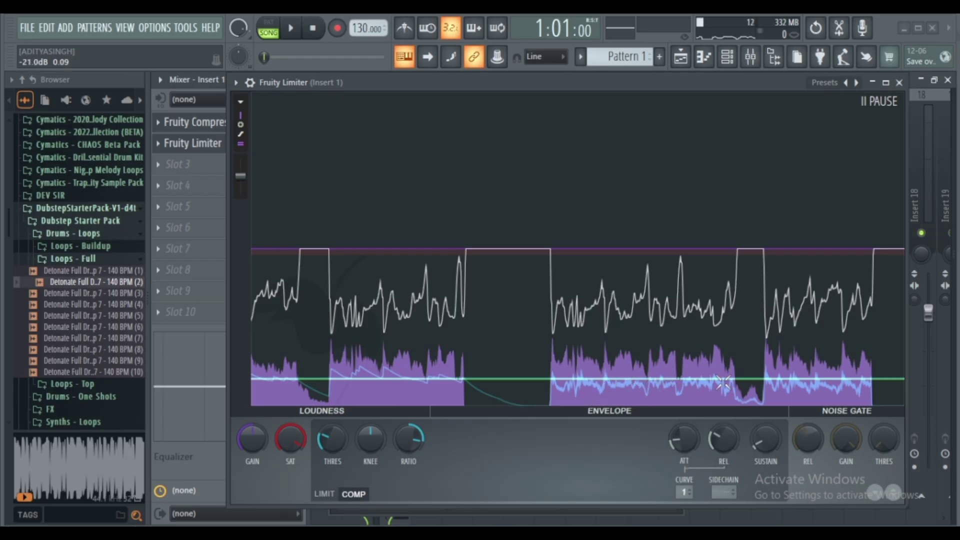
Reset the compressor release to its default, and audition the loop, pausing the waveform display before stopping playback
right_click(714, 435)
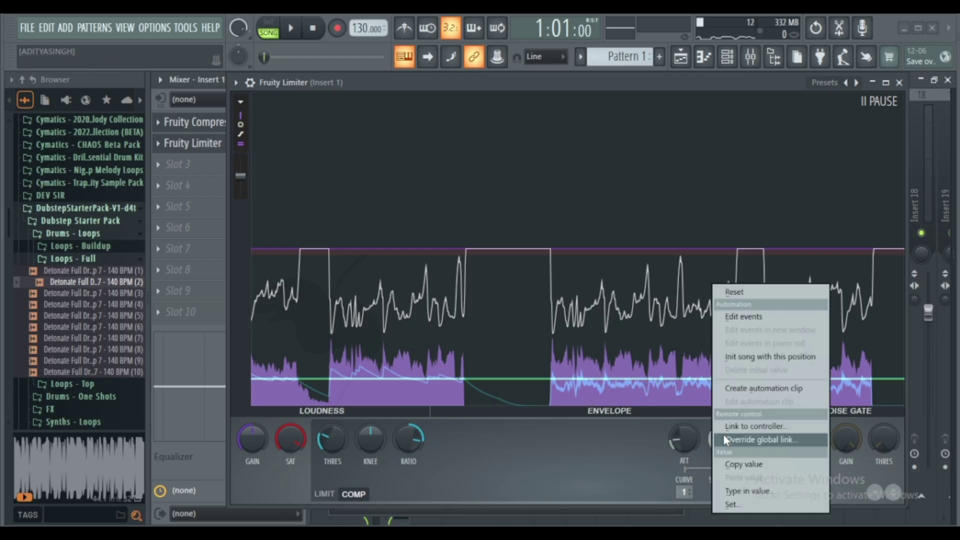
click(721, 289)
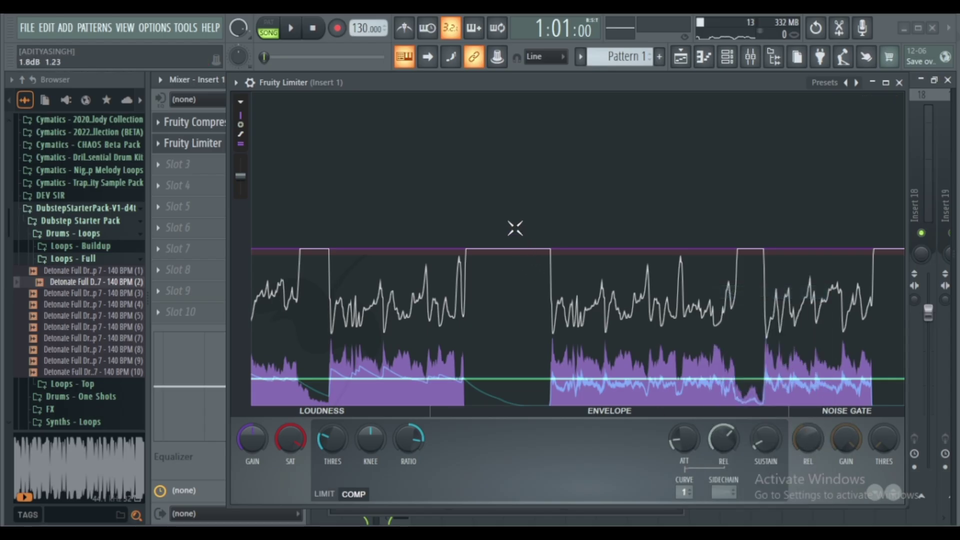
key(space)
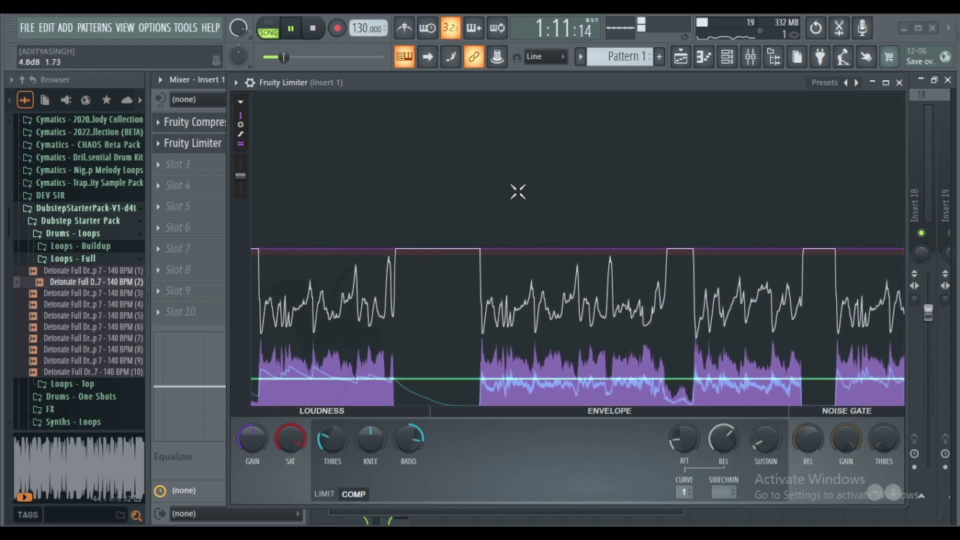
click(545, 165)
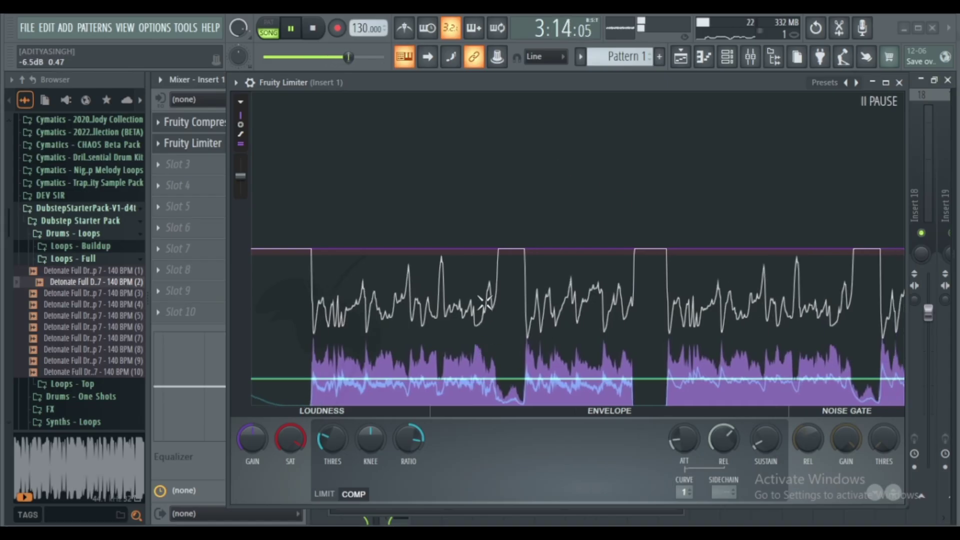
key(space)
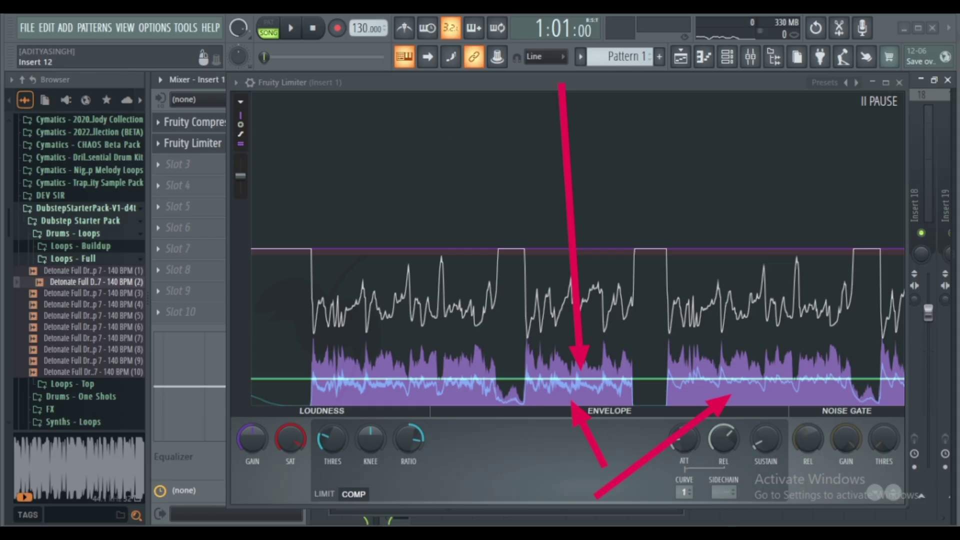
Bring back the screen annotation toolbar, clear the red arrows from the limiter's display, and return to normal screen mode
mouse_move(645, 525)
mouse_down()
mouse_move(687, 471)
mouse_move(698, 475)
mouse_up()
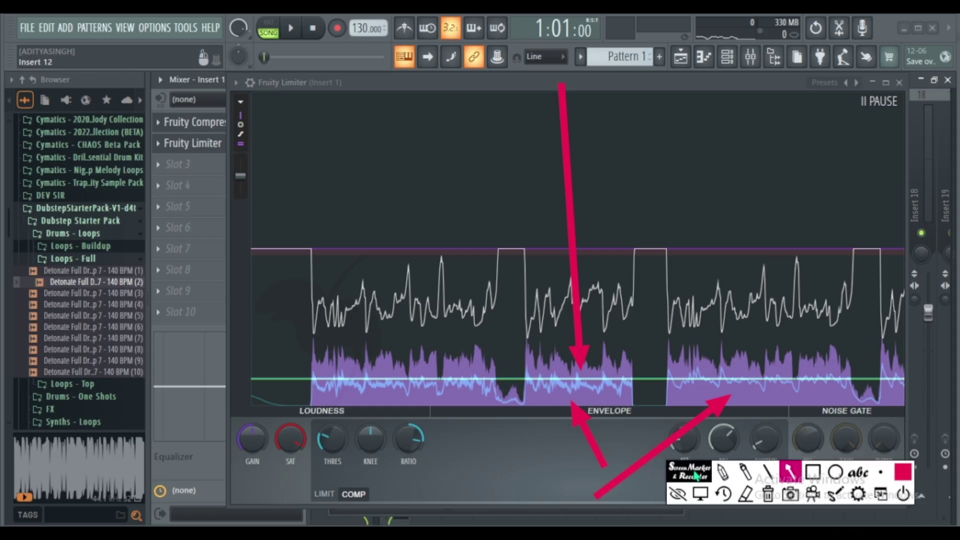
click(764, 495)
click(701, 495)
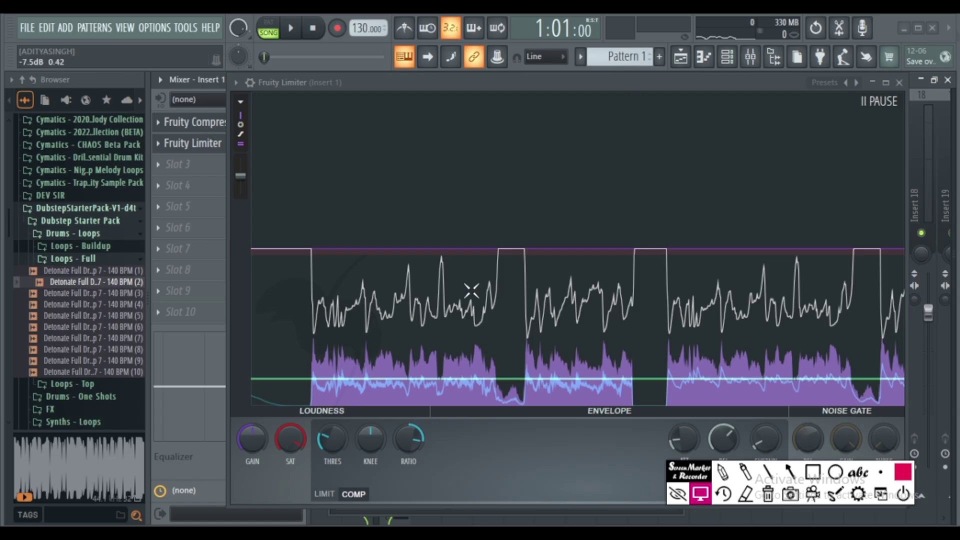
Audition the loop again, and move the annotation toolbar clear of the limiter's envelope controls
click(294, 29)
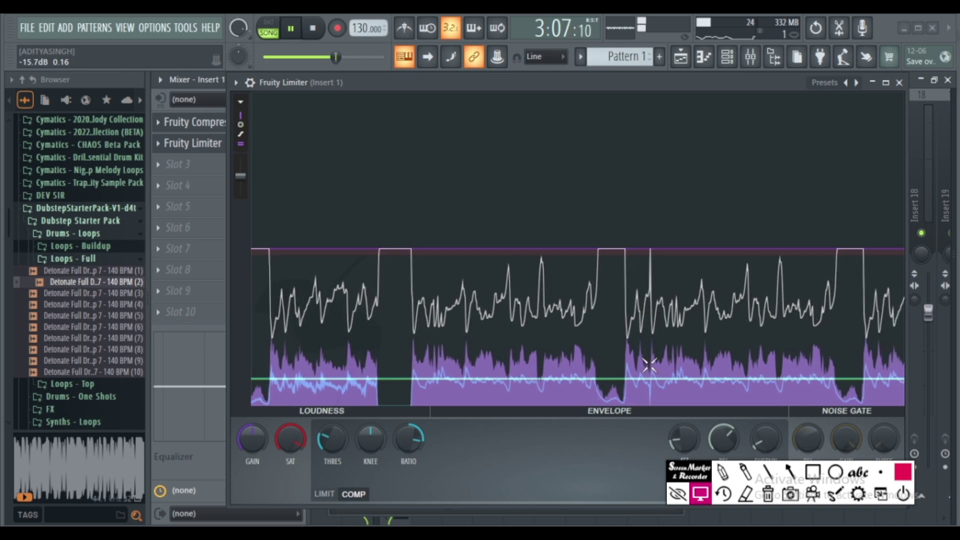
key(space)
drag(689, 478, 682, 511)
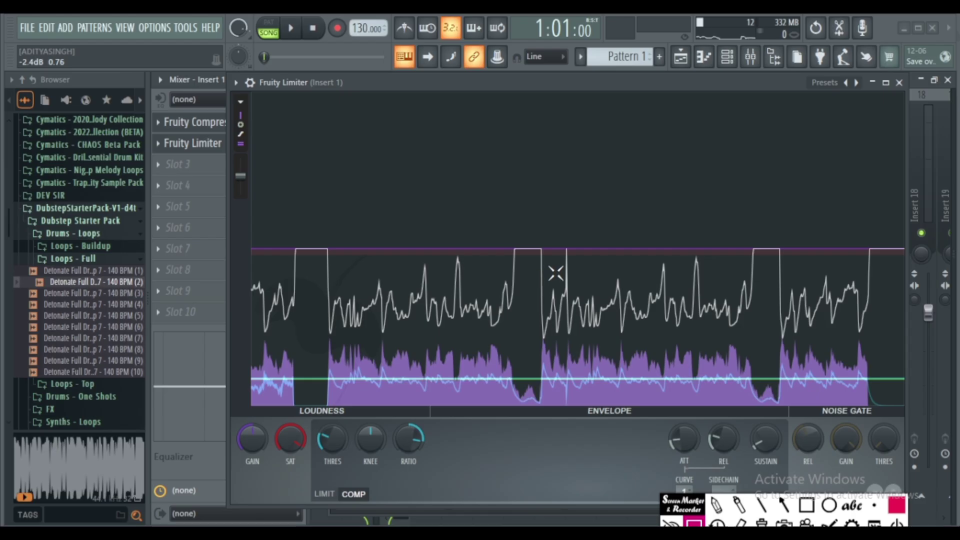
Draw a red arrow from the limiter's waveform up to the hint readout, and return to normal screen mode
click(782, 508)
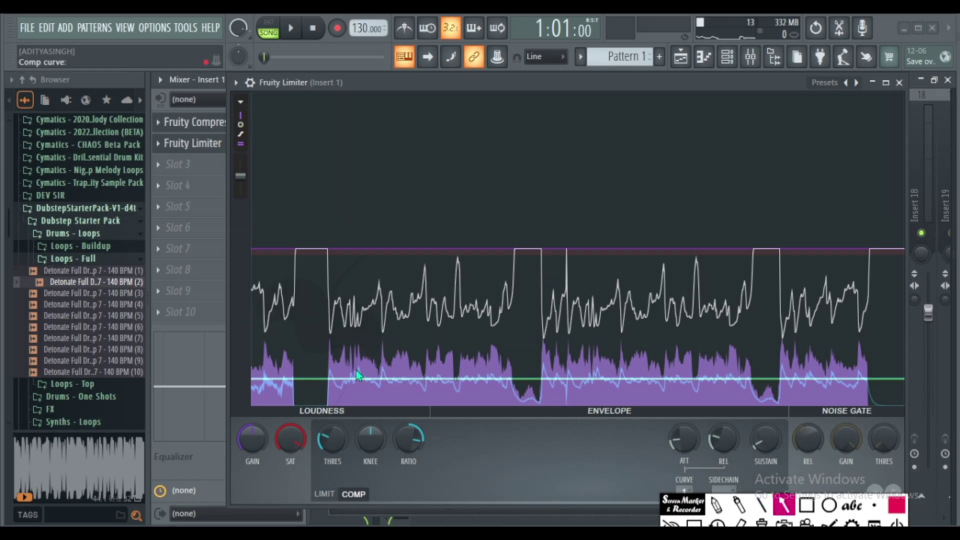
mouse_move(337, 367)
mouse_down()
mouse_move(215, 145)
mouse_move(102, 70)
mouse_up()
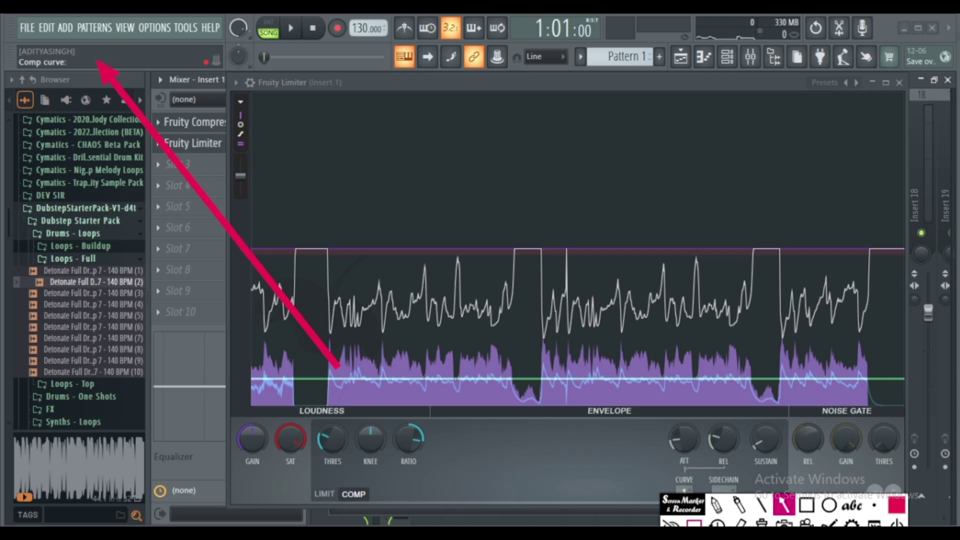
click(694, 523)
Raise the compressor release during loop playback, and stop the loop
click(290, 28)
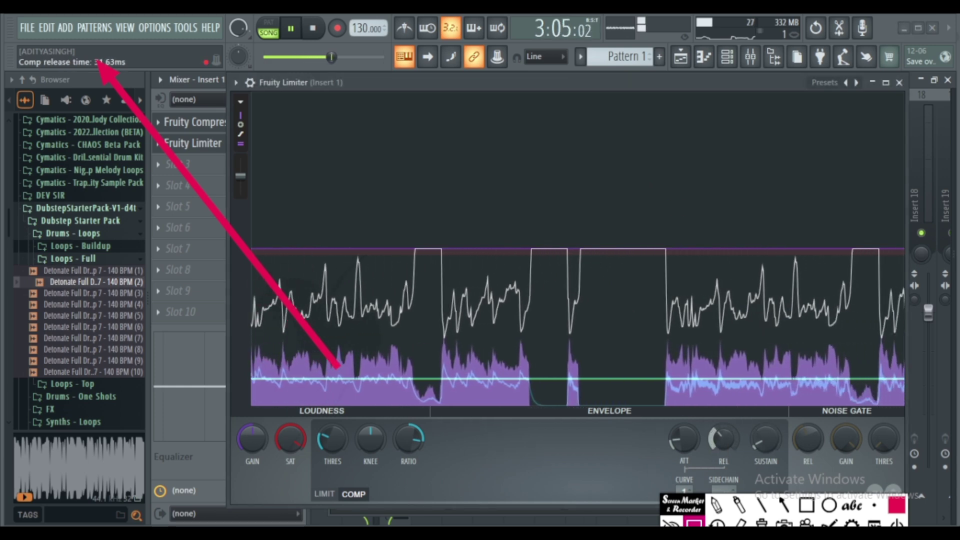
drag(723, 439, 723, 404)
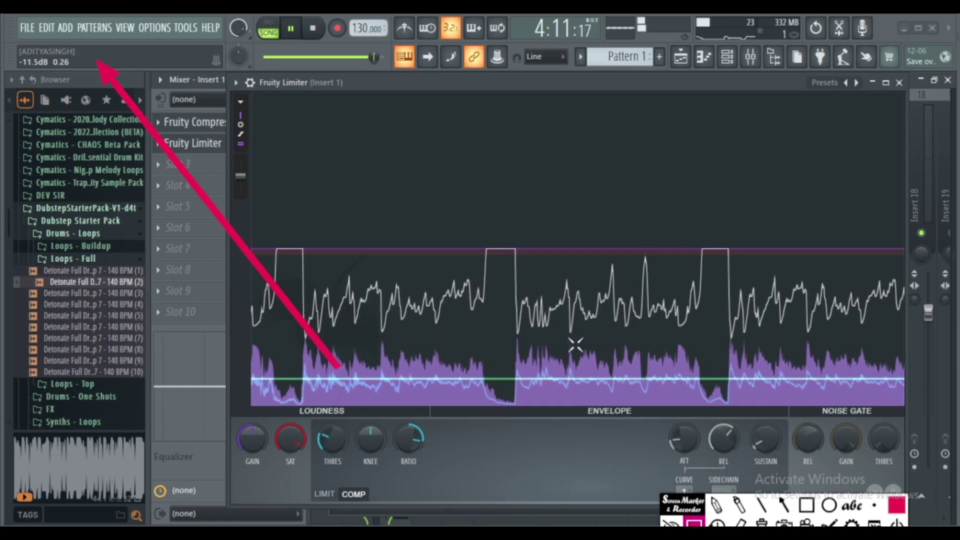
key(space)
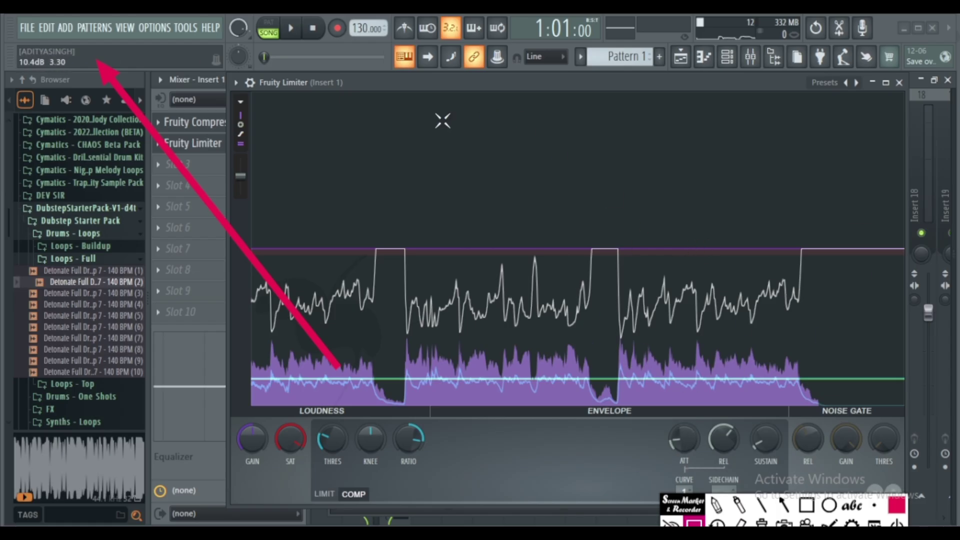
Close the Fruity Limiter window, and delete the limiter from effect slot 2 of Insert 1
drag(601, 80, 624, 163)
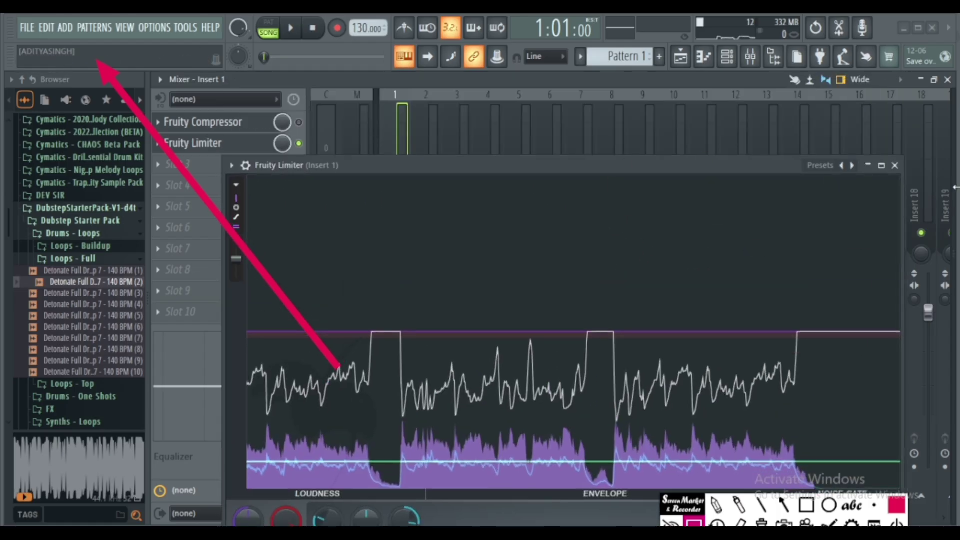
click(895, 166)
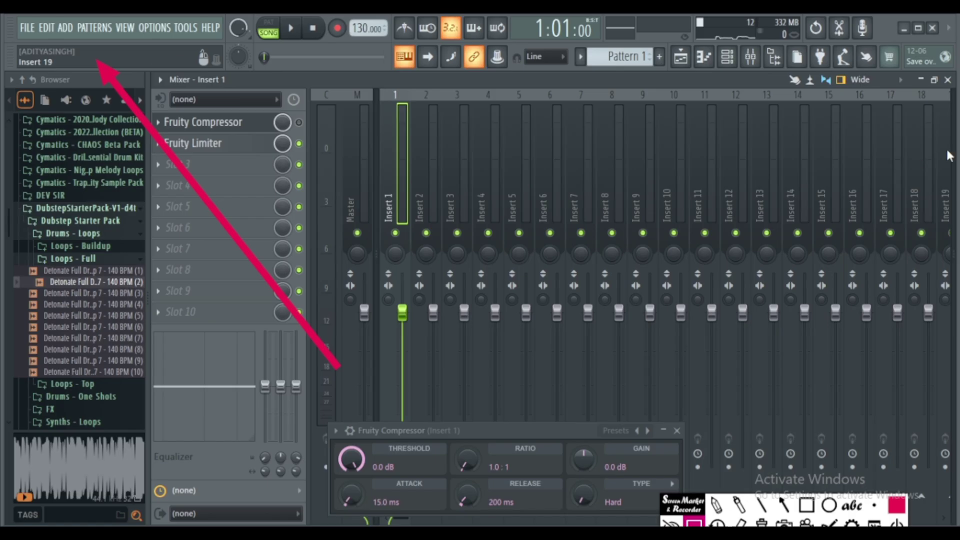
click(161, 146)
click(179, 167)
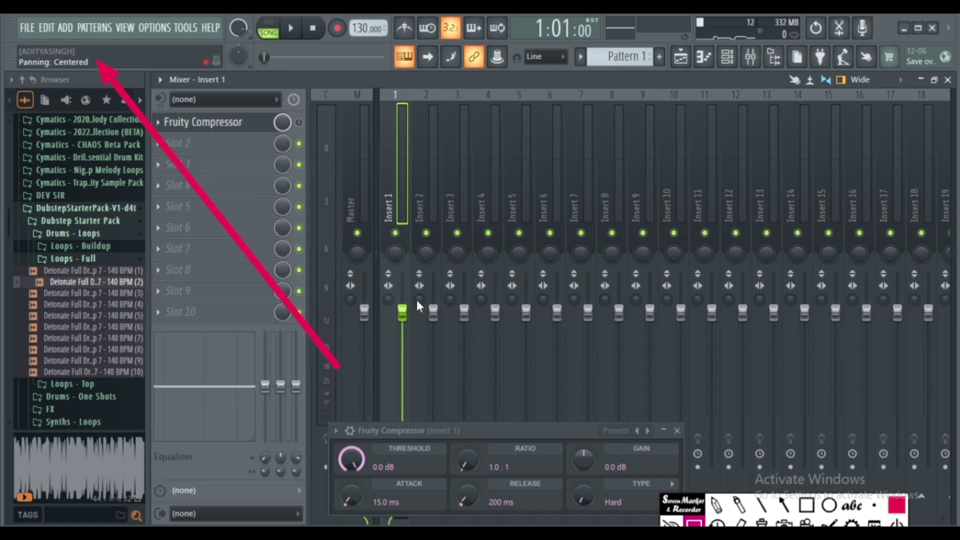
Enable Fruity Compressor in effect slot 1, with its window and the annotation toolbar repositioned over the mixer
drag(469, 431, 593, 190)
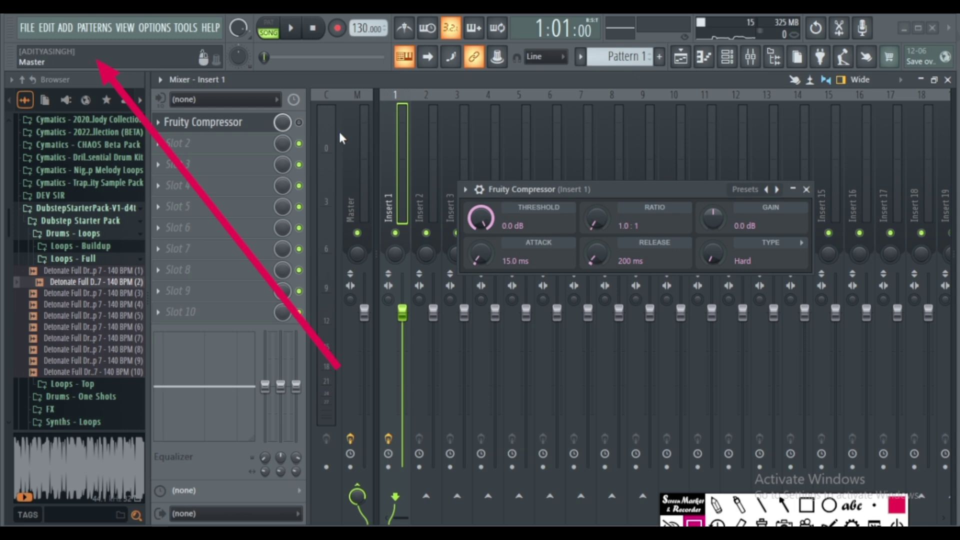
click(300, 123)
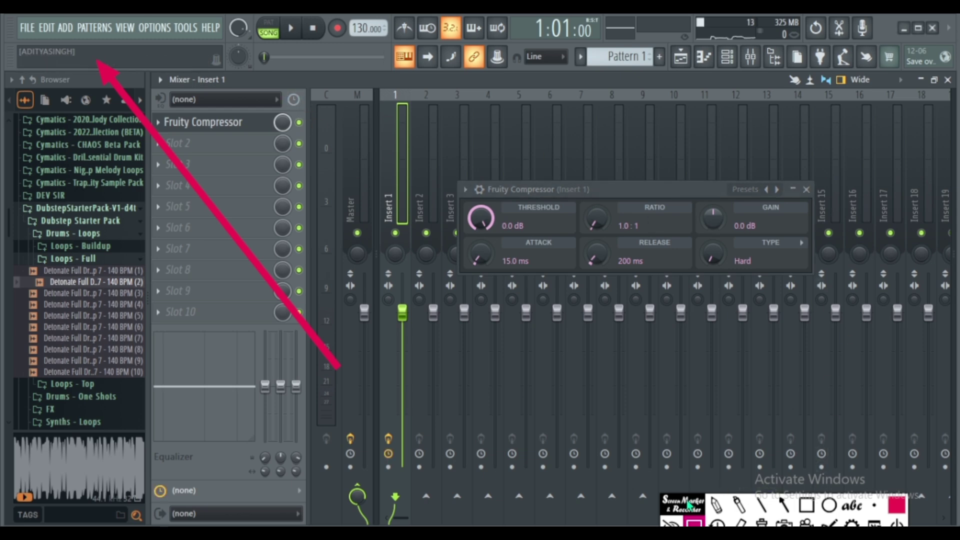
drag(689, 506, 775, 384)
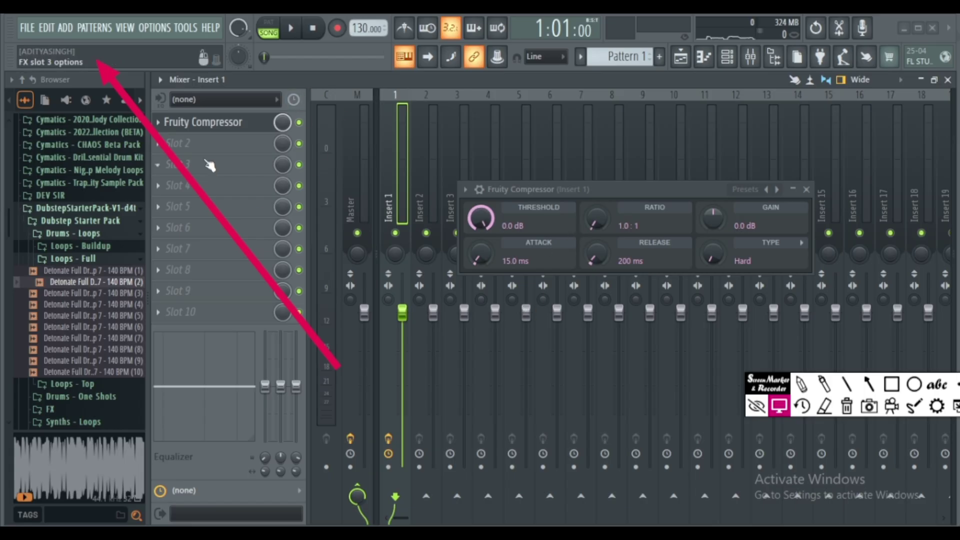
Load Fruity Limiter into effect slot 2 of Insert 1, and remove it again
click(166, 145)
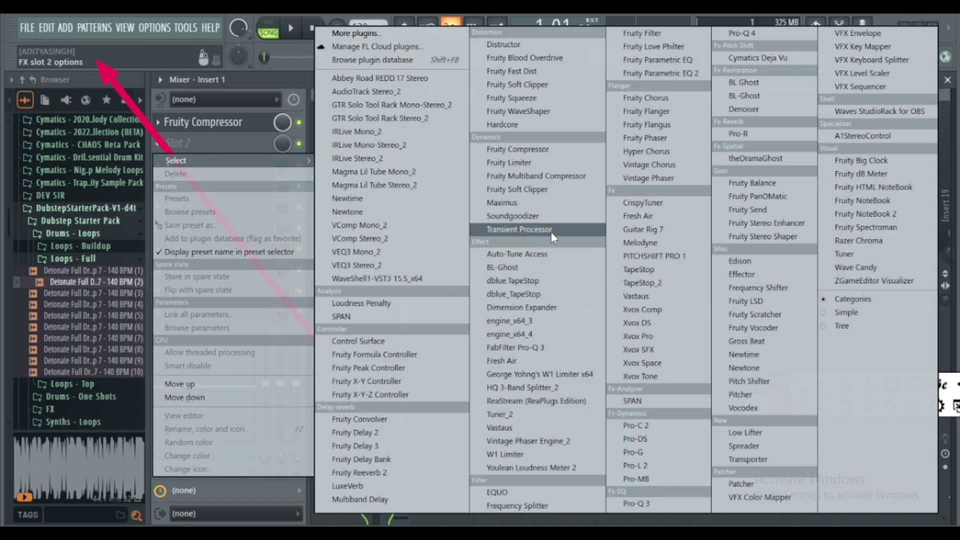
click(517, 163)
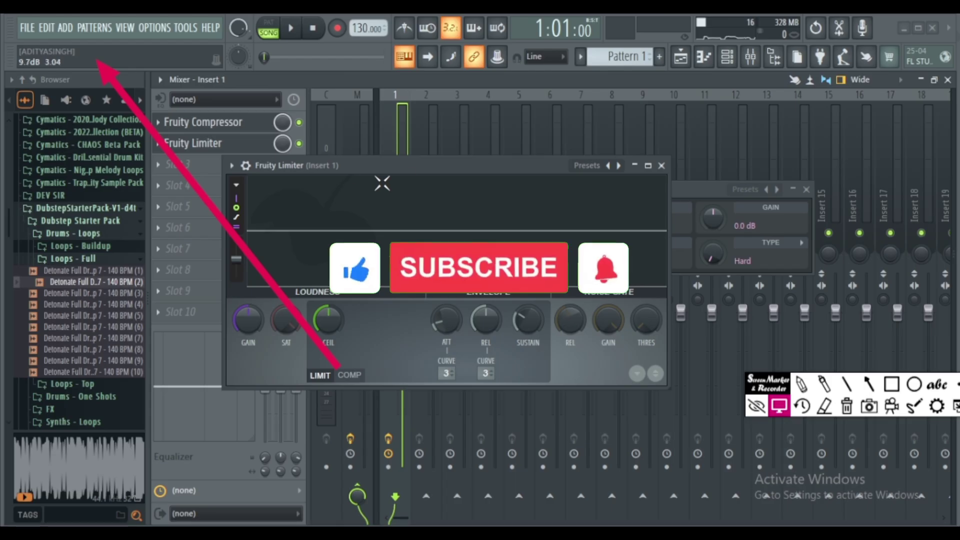
drag(407, 225, 464, 311)
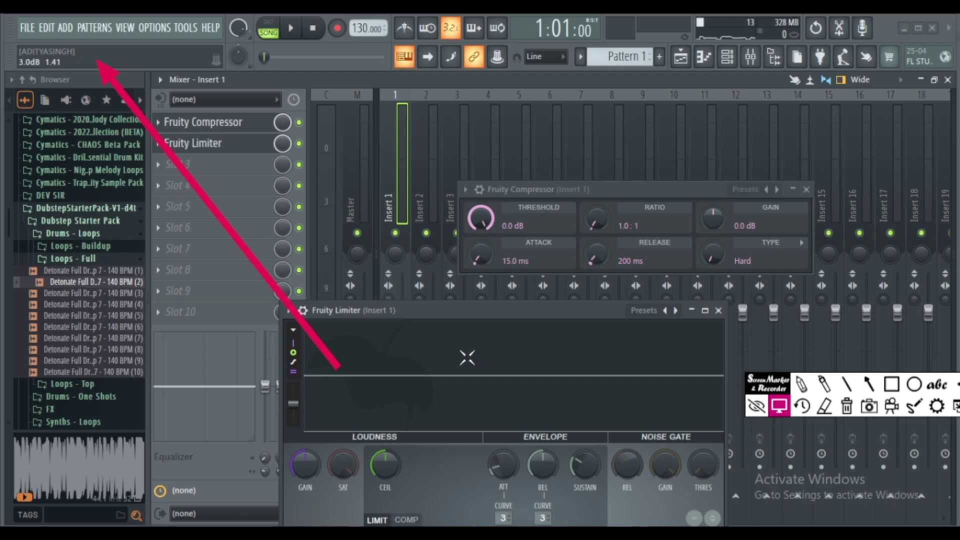
click(719, 310)
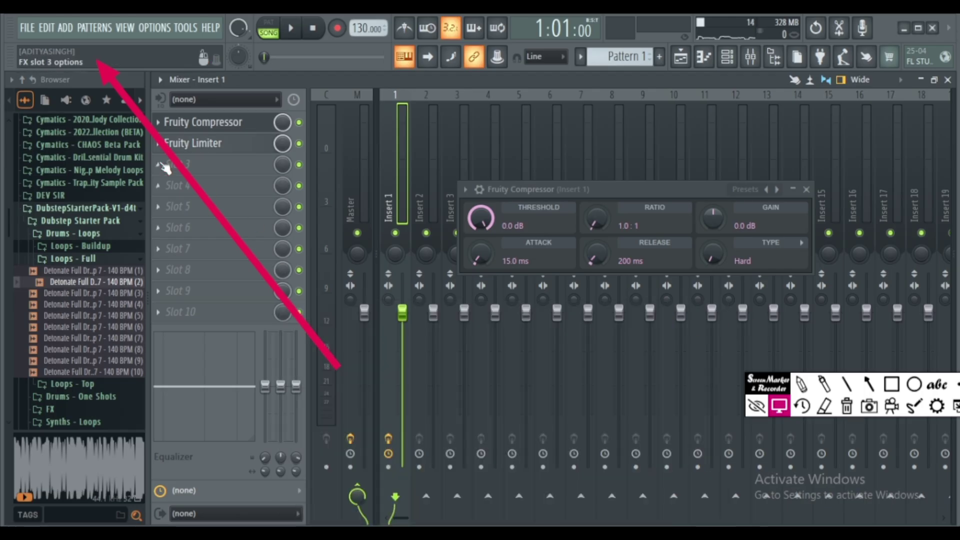
click(159, 145)
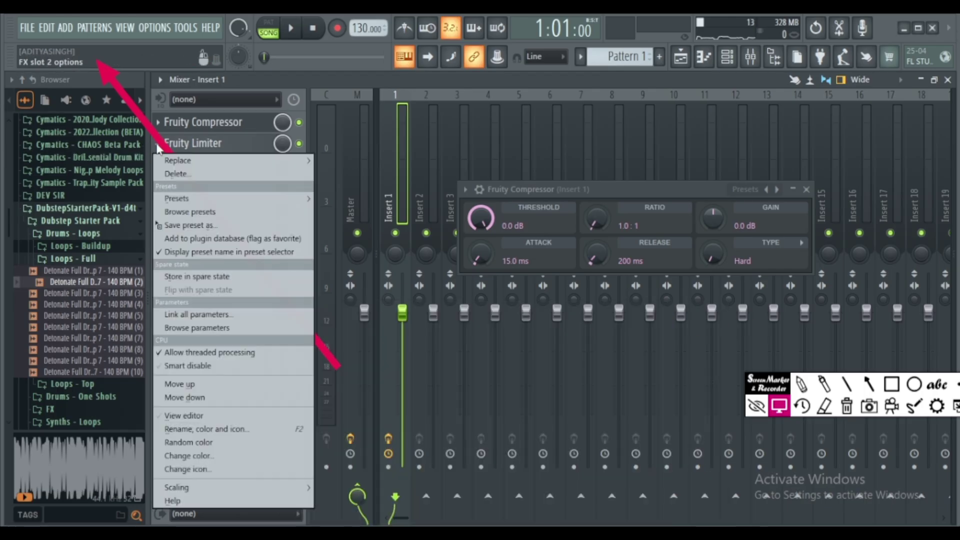
click(173, 175)
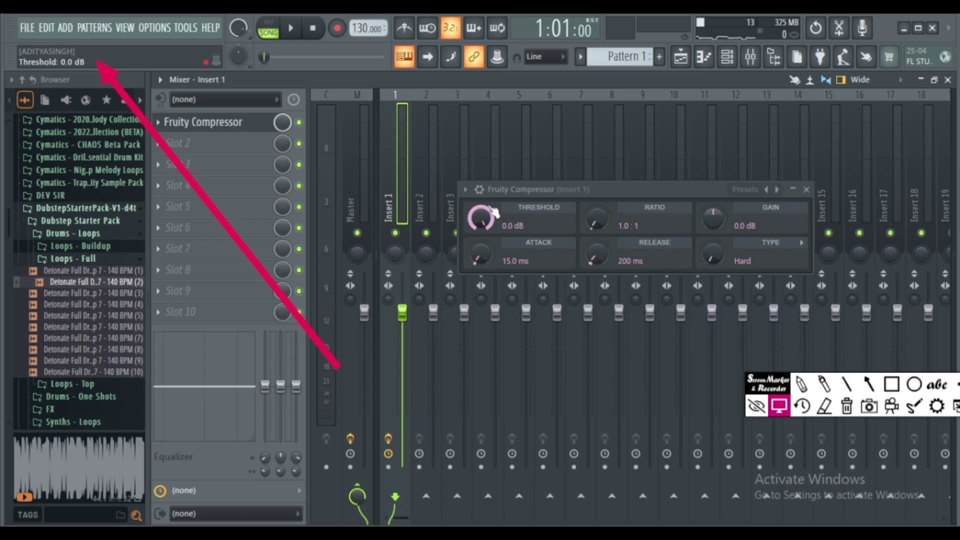
Reposition the Fruity Compressor window beside the Insert 1 meter, and audition the loop through the compressor
drag(517, 190, 478, 187)
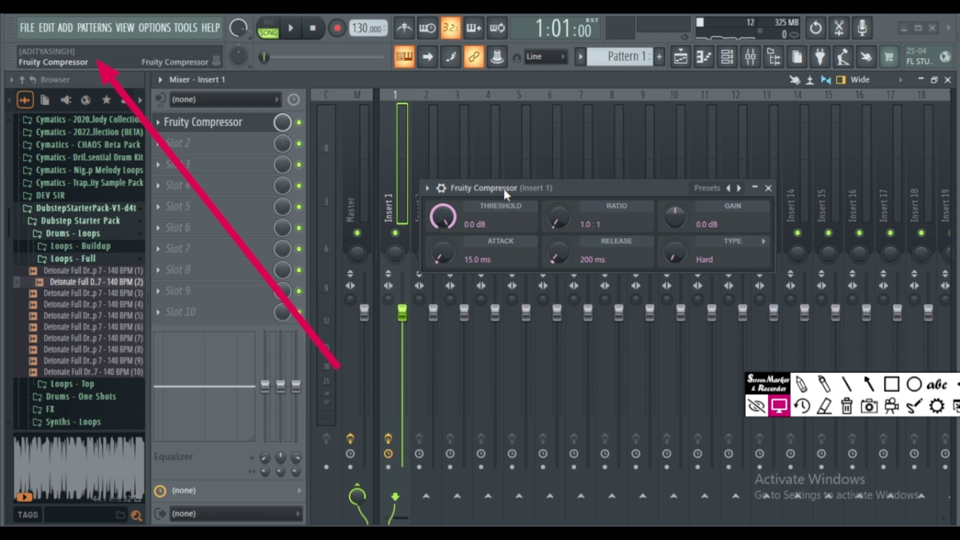
drag(505, 188, 502, 200)
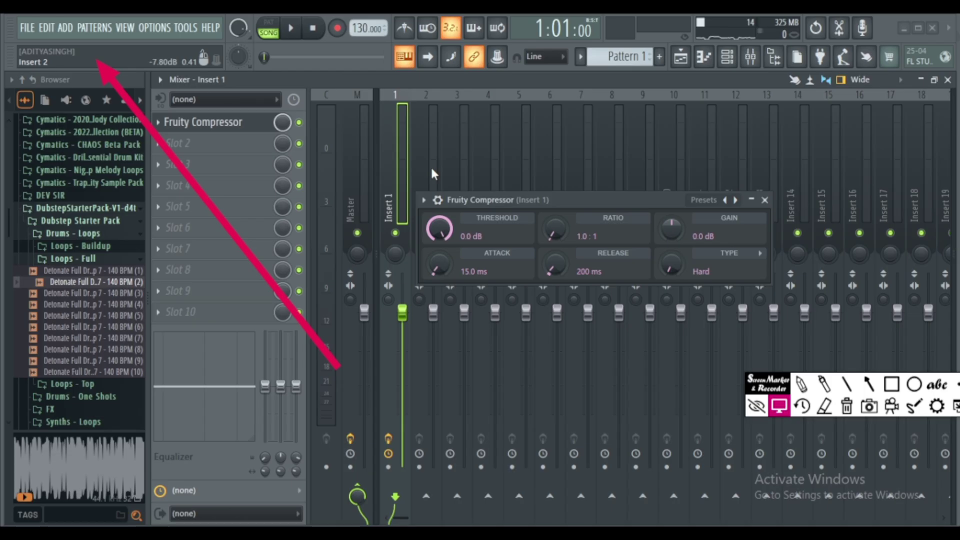
key(space)
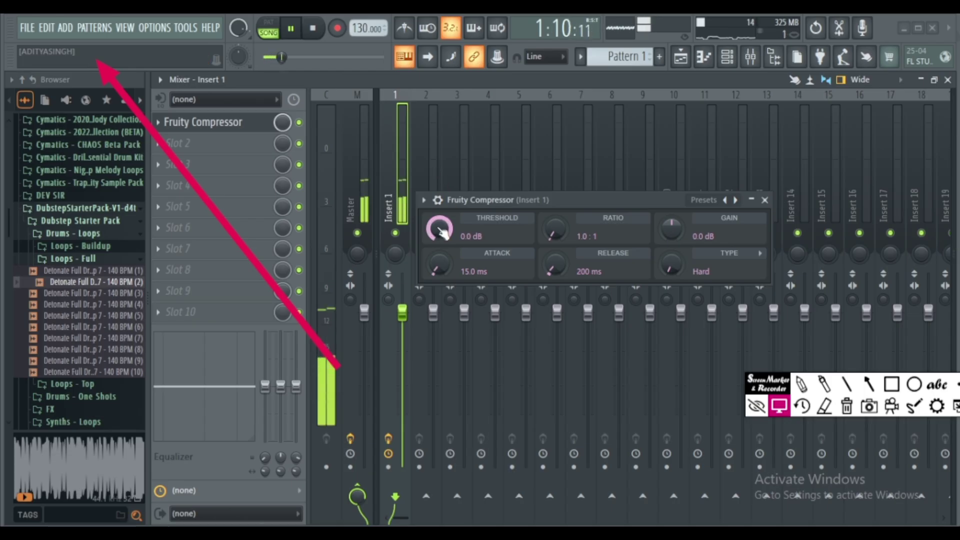
mouse_move(440, 231)
mouse_down()
mouse_move(440, 280)
mouse_move(444, 230)
mouse_up()
key(space)
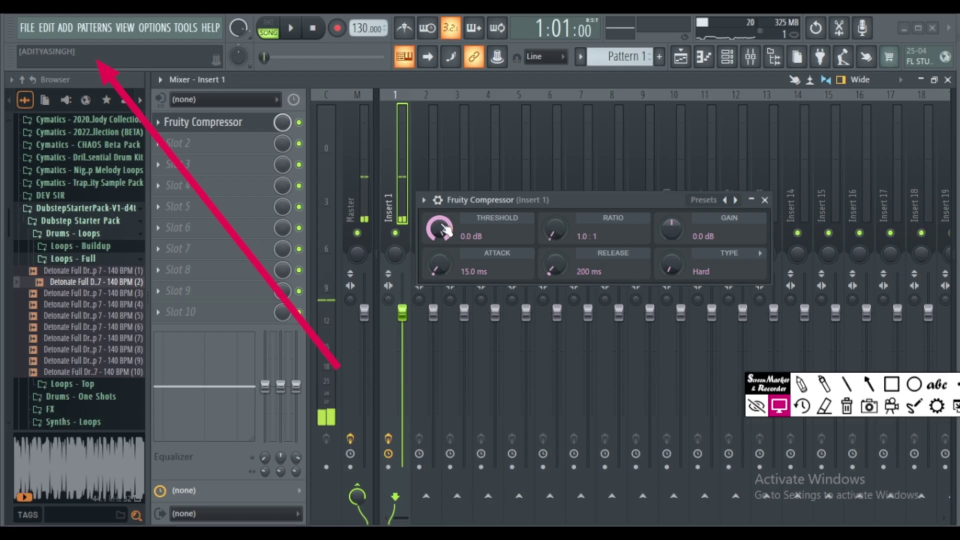
Set the Fruity Compressor threshold to -60.0 dB and audition the melody loop repeatedly at that setting
drag(444, 228, 444, 270)
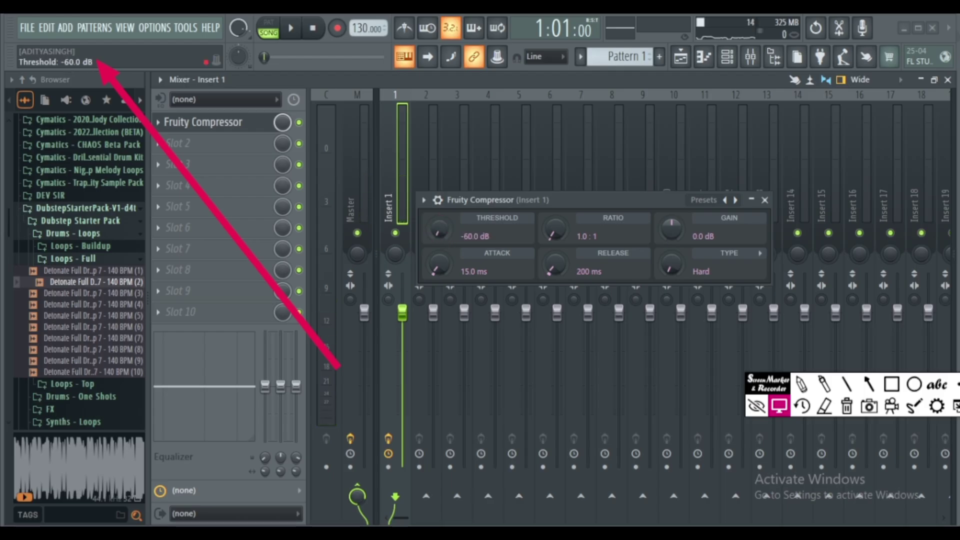
key(space)
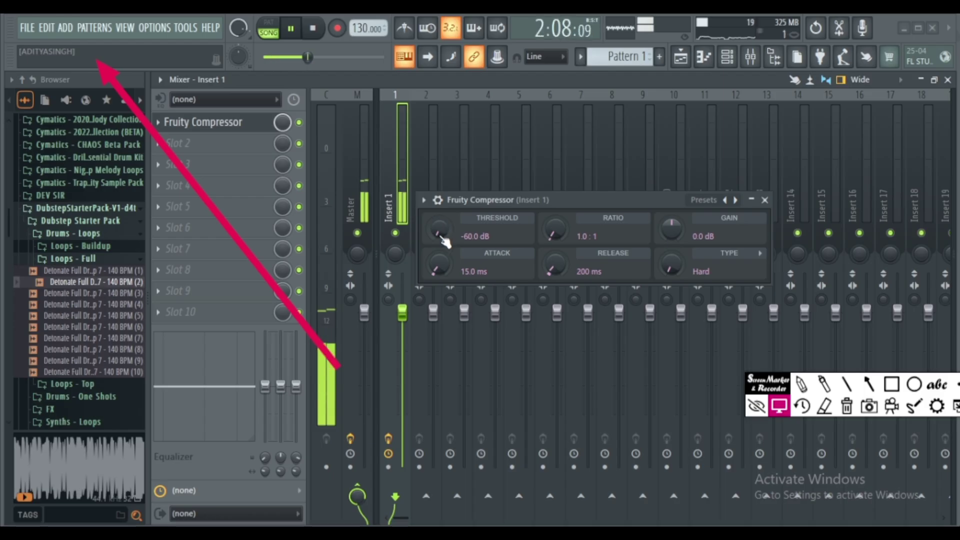
mouse_move(443, 240)
mouse_down()
mouse_move(443, 222)
mouse_move(444, 244)
mouse_move(442, 234)
mouse_up()
key(space)
key(space)
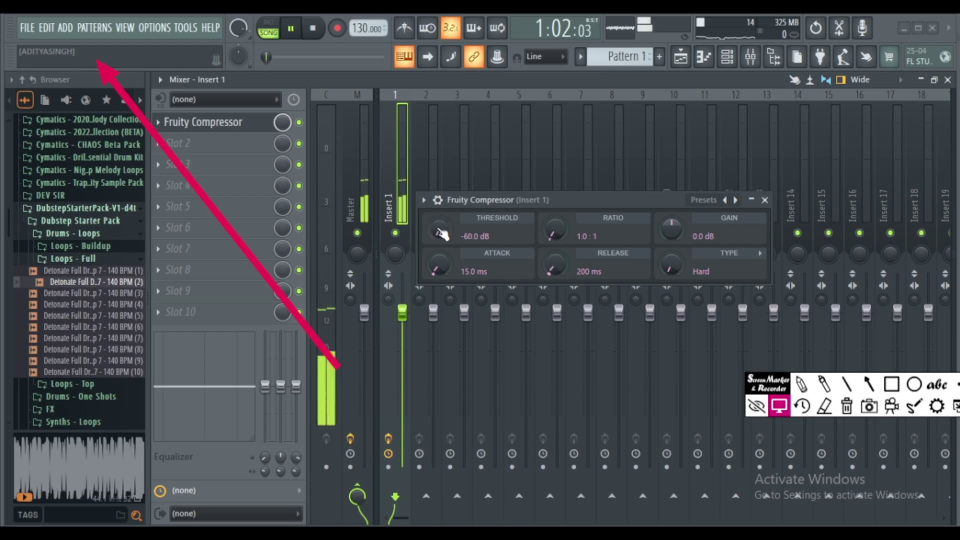
key(space)
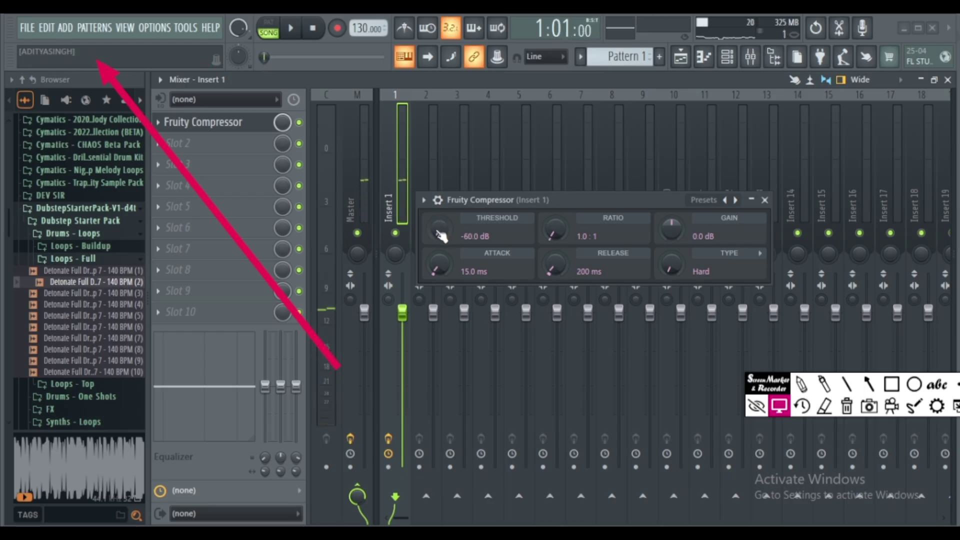
Raise the compressor threshold to -23.4 dB during playback and replay the loop to hear the difference
key(space)
drag(441, 237, 440, 210)
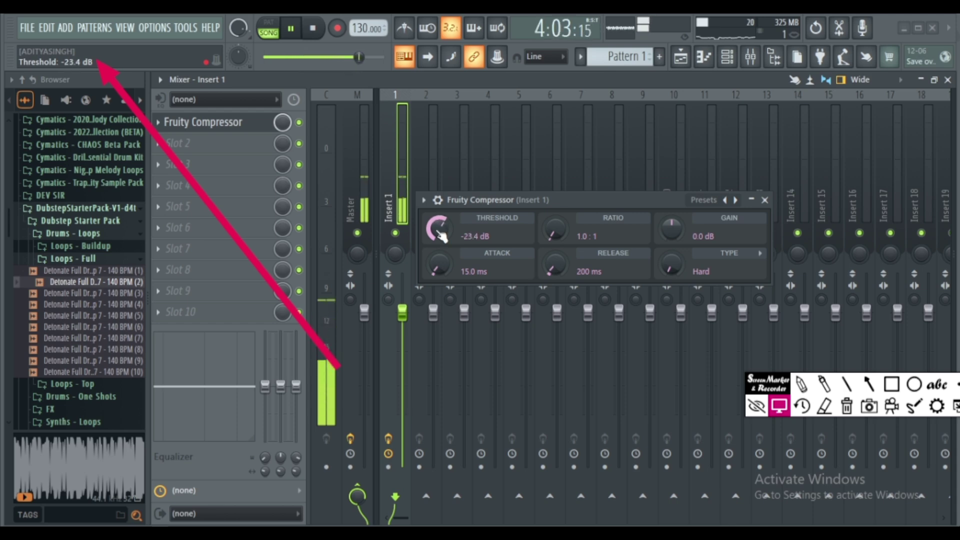
key(space)
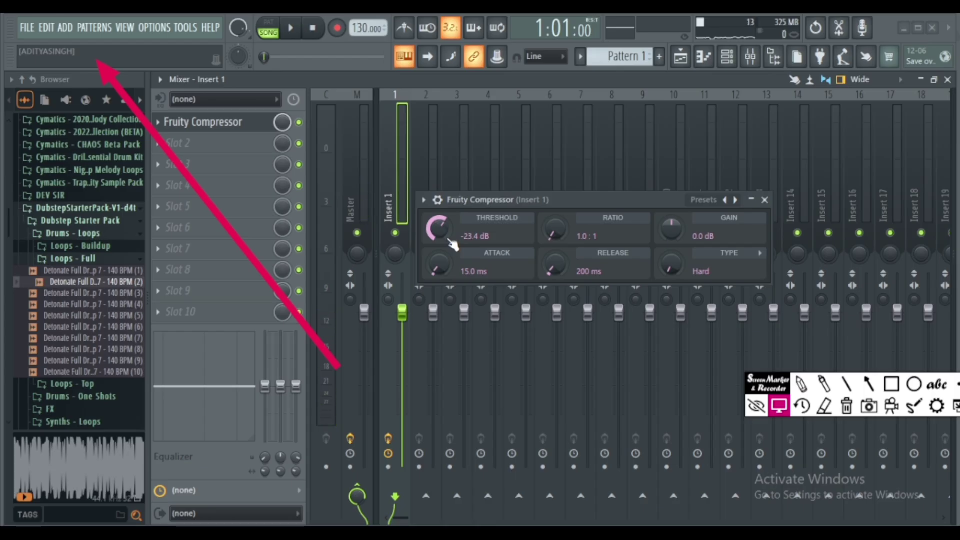
key(space)
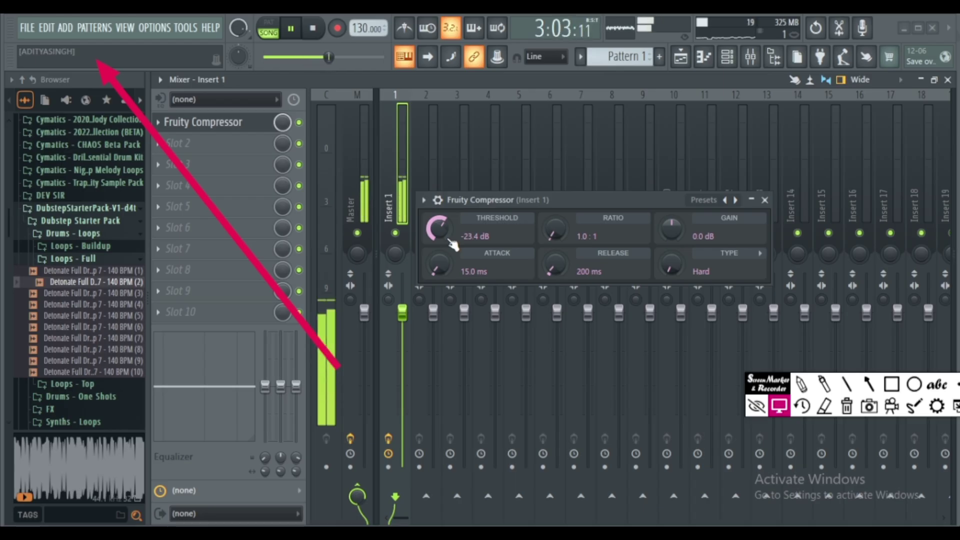
key(space)
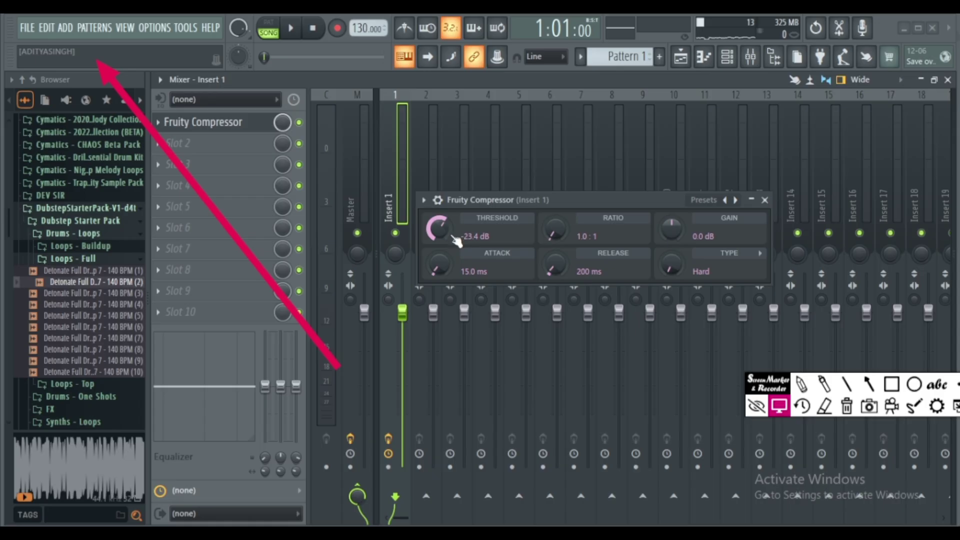
Lower the compressor threshold in stages to -47.7 dB, auditioning the loop in between
drag(439, 229, 439, 269)
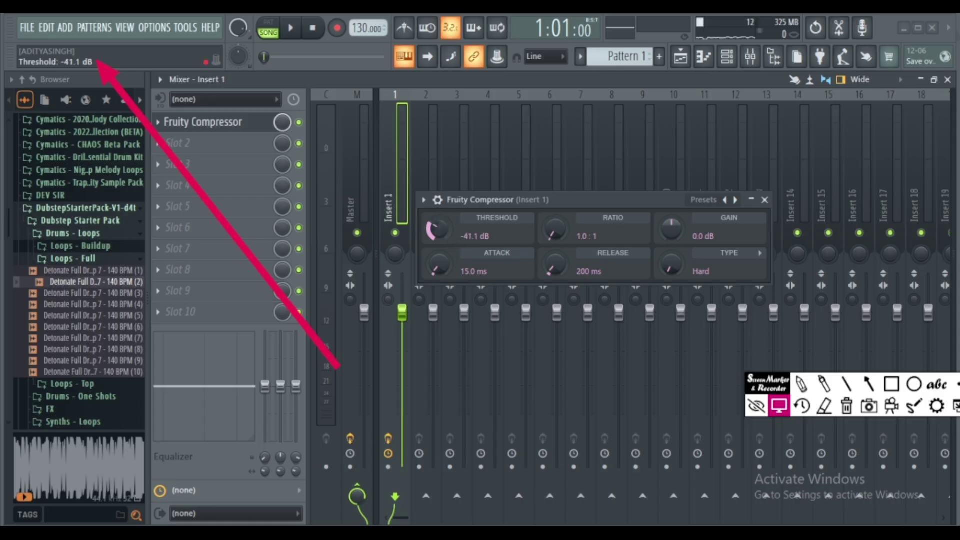
key(space)
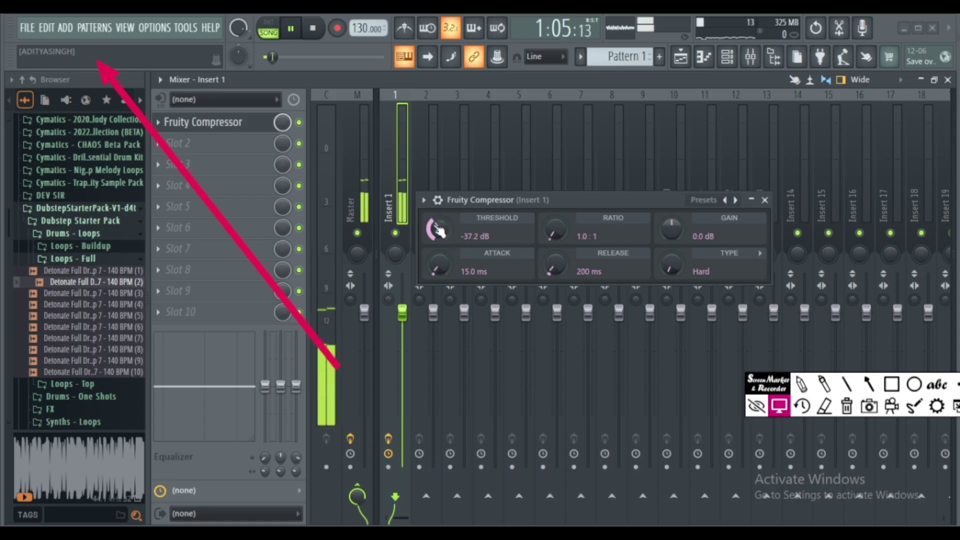
drag(439, 230, 439, 245)
key(space)
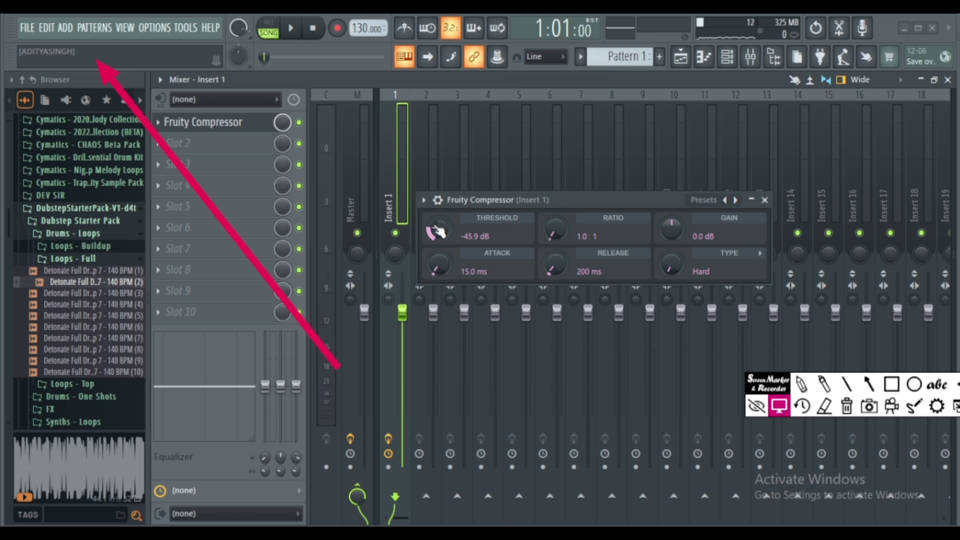
drag(439, 230, 439, 233)
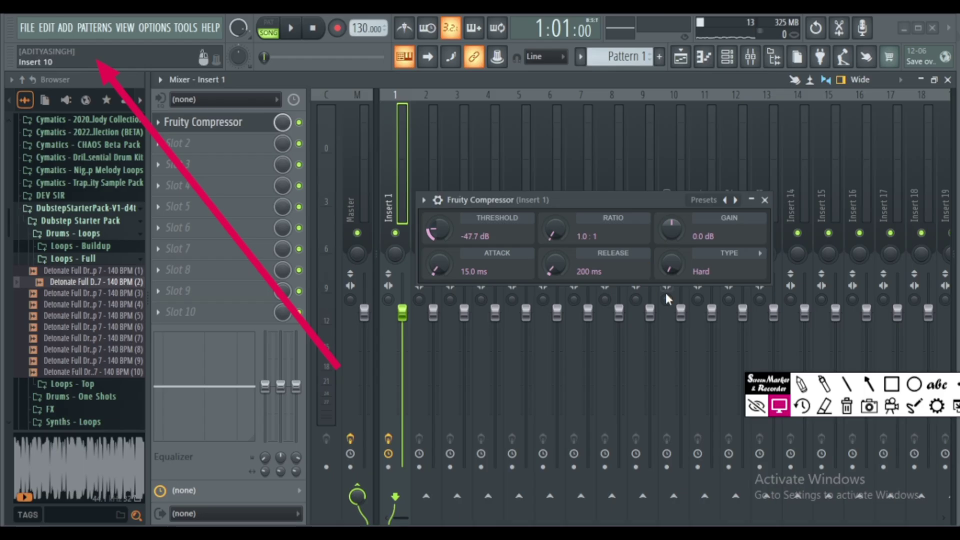
Draw a red rectangle around the Fruity Compressor window, and return to normal pointer mode
click(891, 384)
mouse_move(837, 163)
mouse_down()
mouse_move(515, 361)
mouse_move(316, 365)
mouse_up()
click(778, 406)
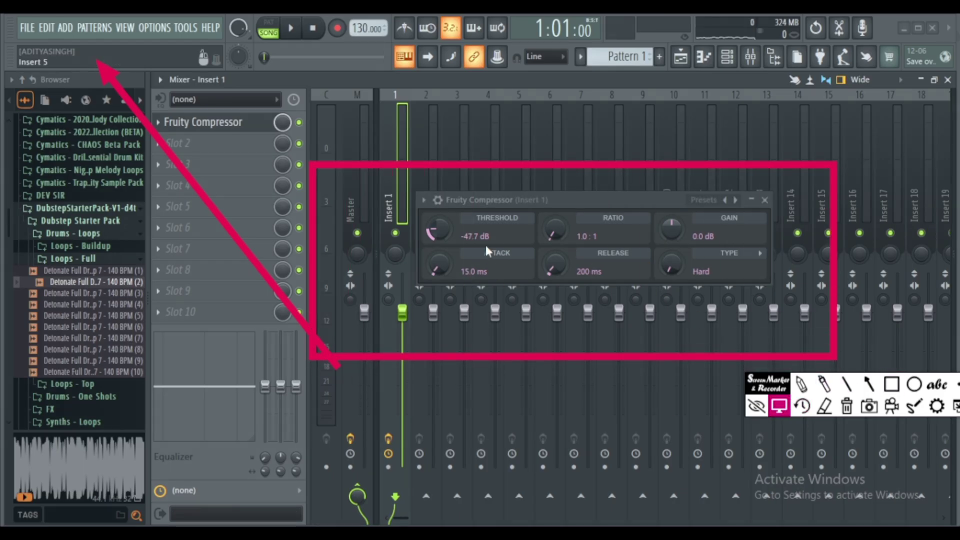
Audition the loop and set the compressor threshold to -51.6 dB
key(space)
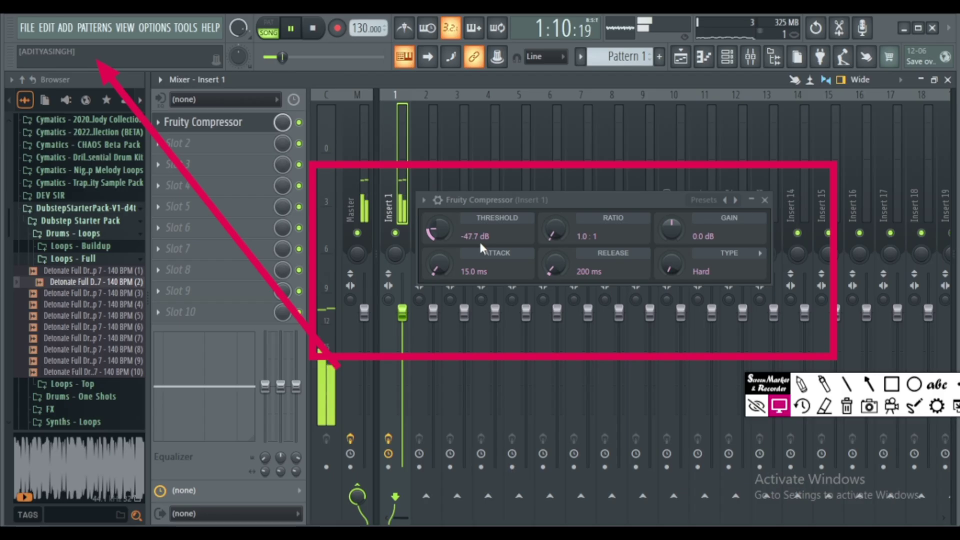
key(space)
key(space)
drag(441, 231, 441, 238)
key(space)
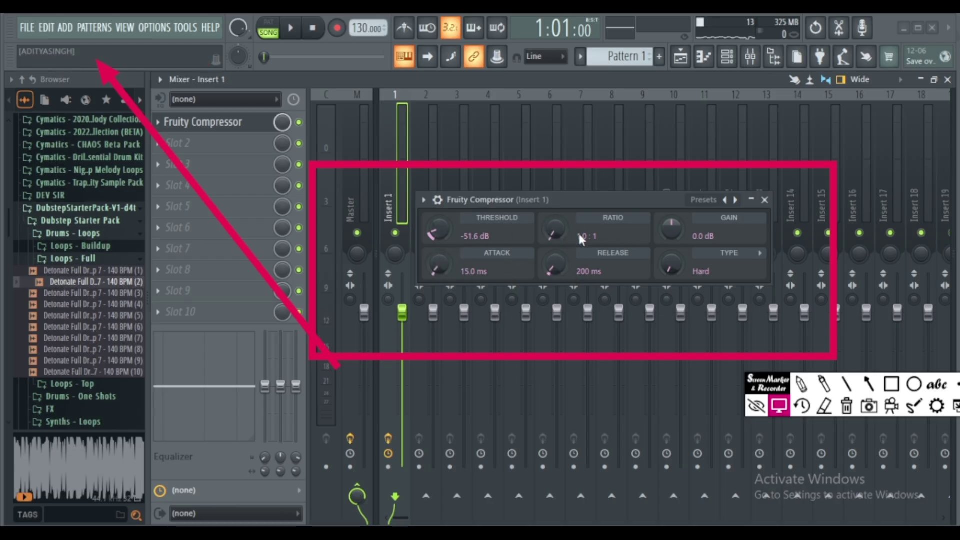
Try compressor ratios of 4.5:1, 1.4:1 and 0.4:1 while the loop plays, watching the current-track meter
key(space)
drag(553, 239, 553, 214)
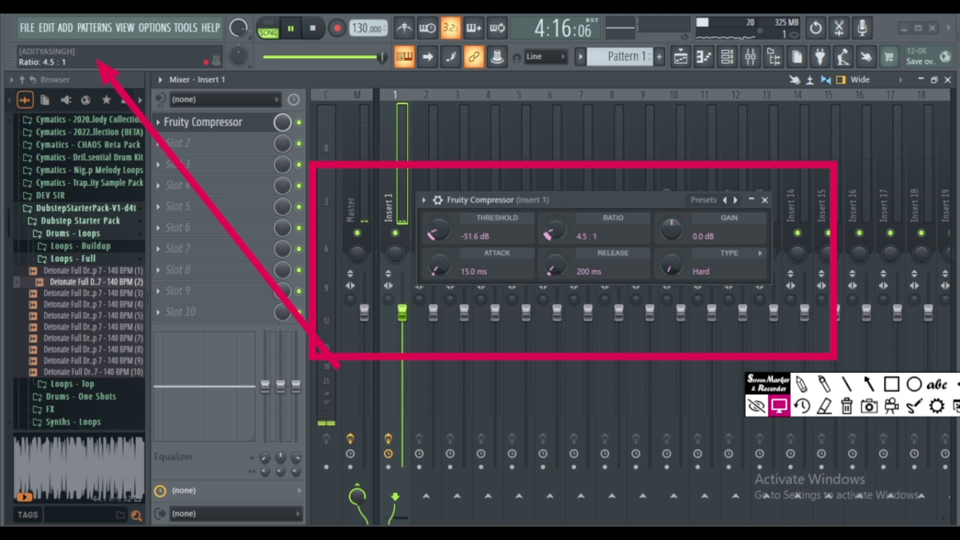
drag(554, 225, 553, 231)
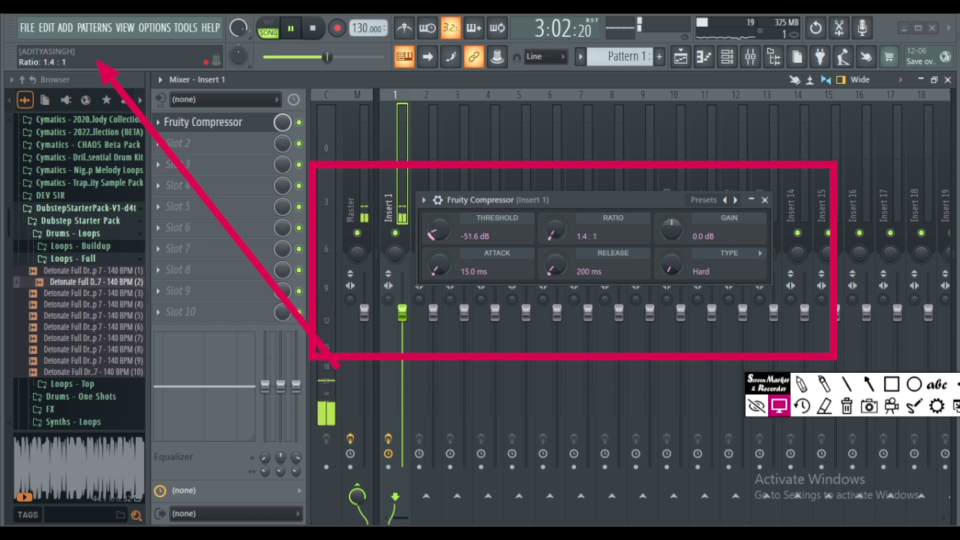
click(326, 260)
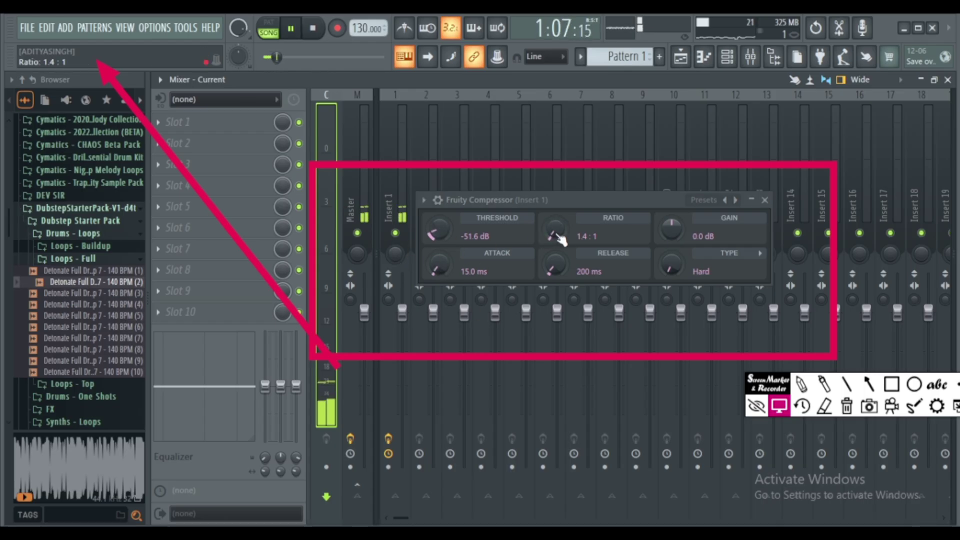
drag(553, 230, 554, 238)
key(space)
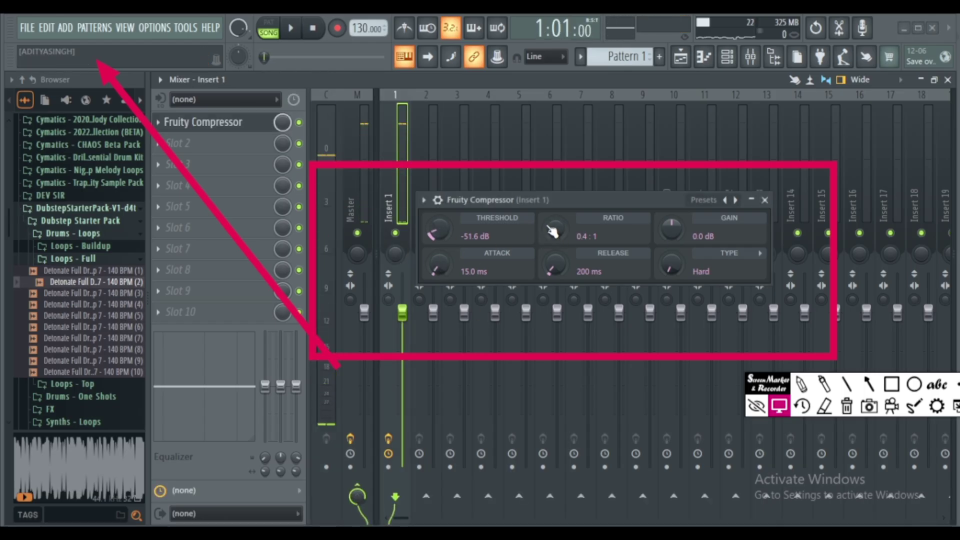
Replay the loop while bringing the compressor ratio through 0.9:1 to 1.0:1, and stop playback
key(space)
drag(555, 231, 555, 234)
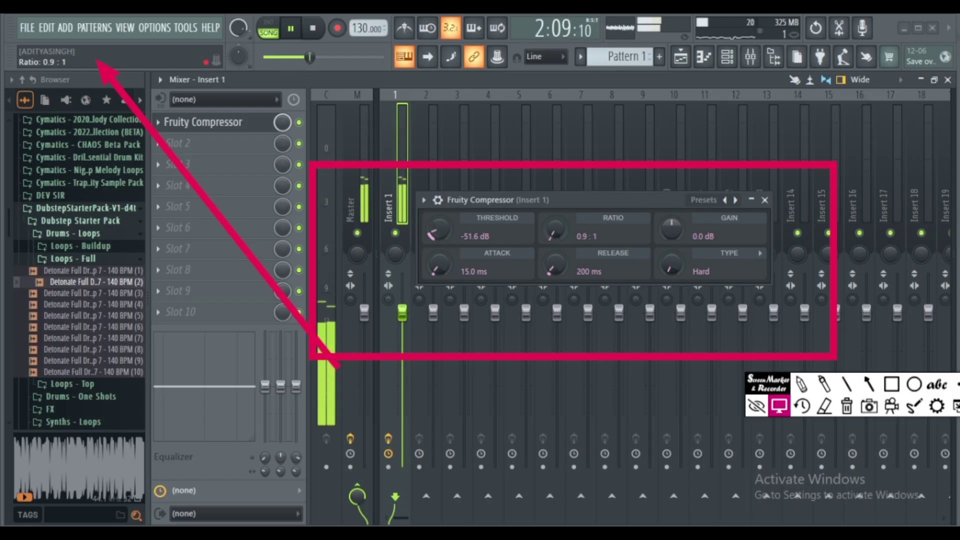
click(325, 263)
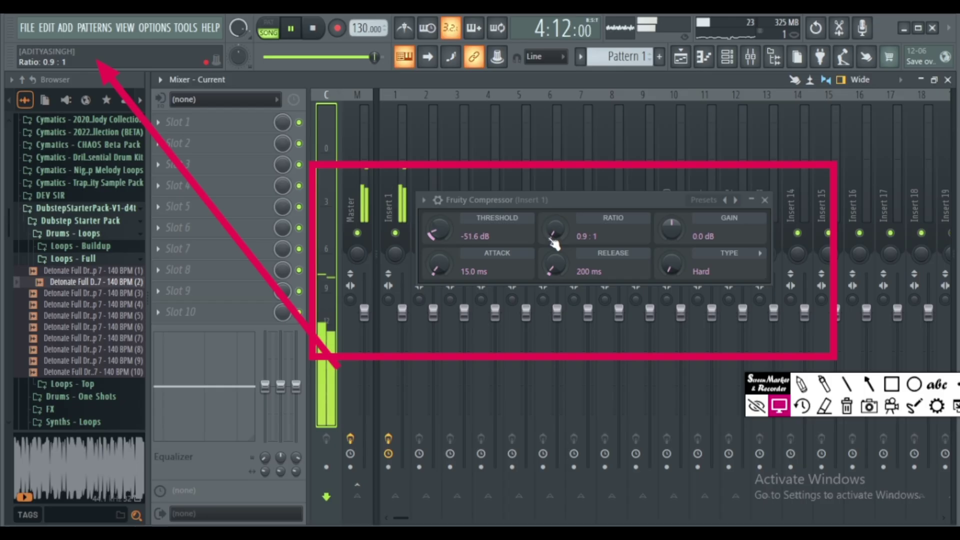
drag(549, 234, 549, 231)
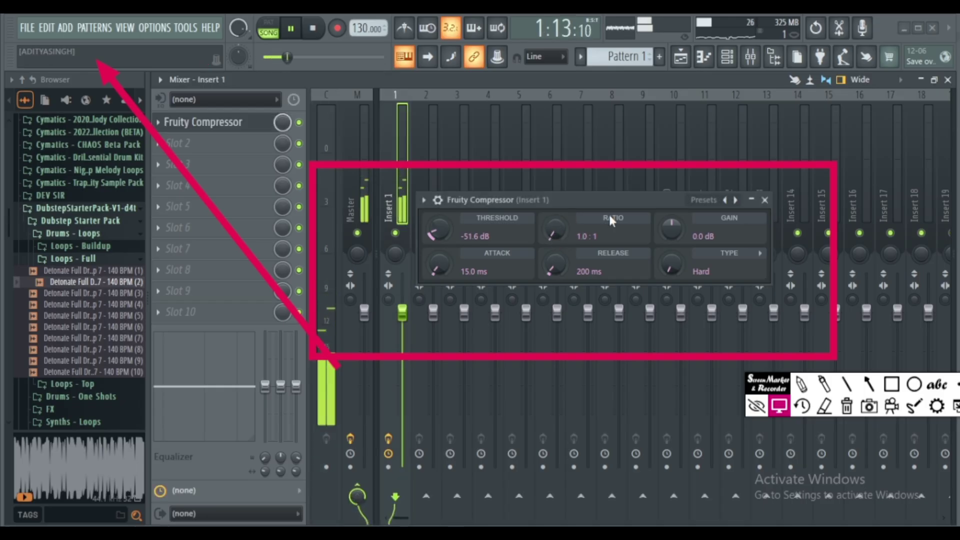
key(space)
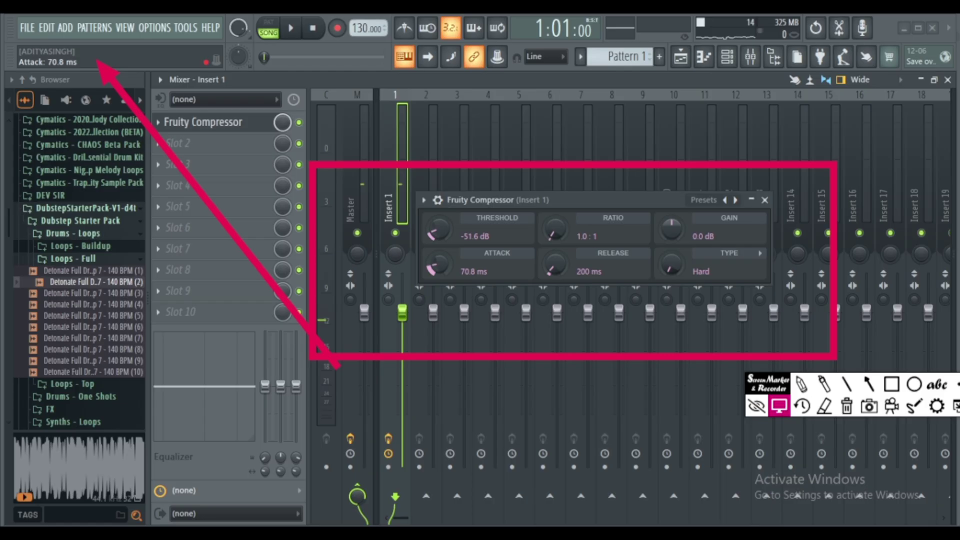
Raise the compressor attack to 399.3 ms while repeatedly starting and stopping the loop
key(space)
mouse_move(440, 265)
mouse_down()
mouse_move(439, 286)
mouse_move(439, 262)
mouse_up()
key(space)
key(space)
key(space)
key(space)
key(space)
key(space)
key(space)
key(space)
key(space)
key(space)
key(space)
key(space)
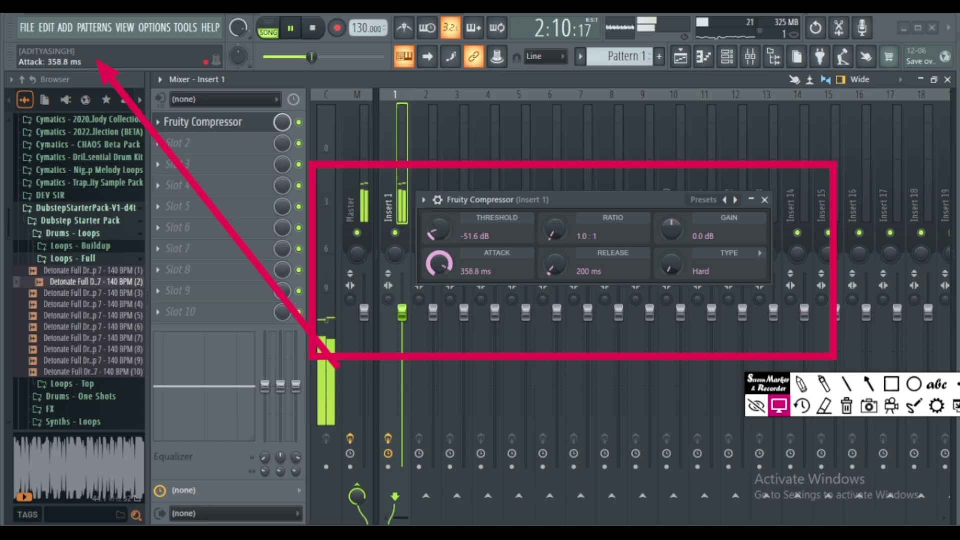
drag(439, 264, 439, 260)
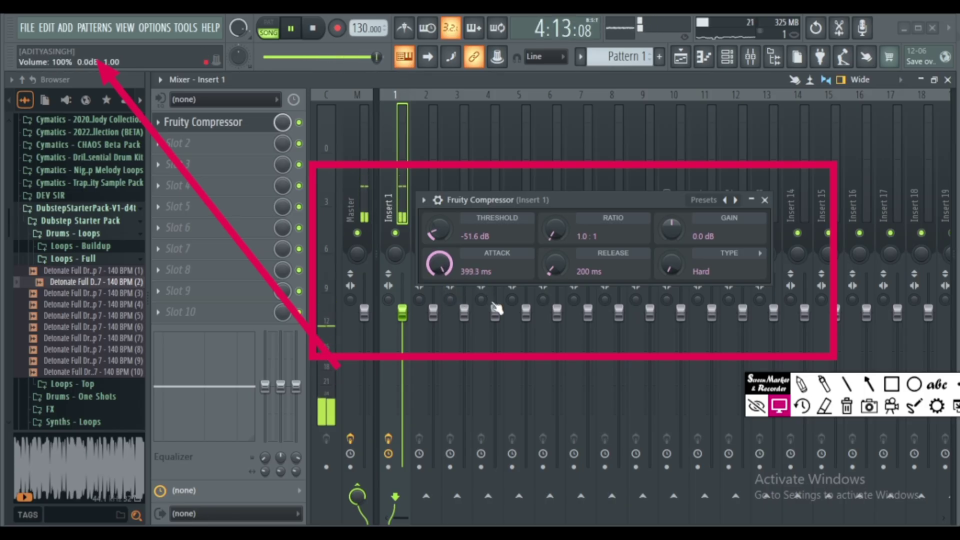
Replay the loop from the start at the slow attack, and reduce the attack to 95.1 ms
key(space)
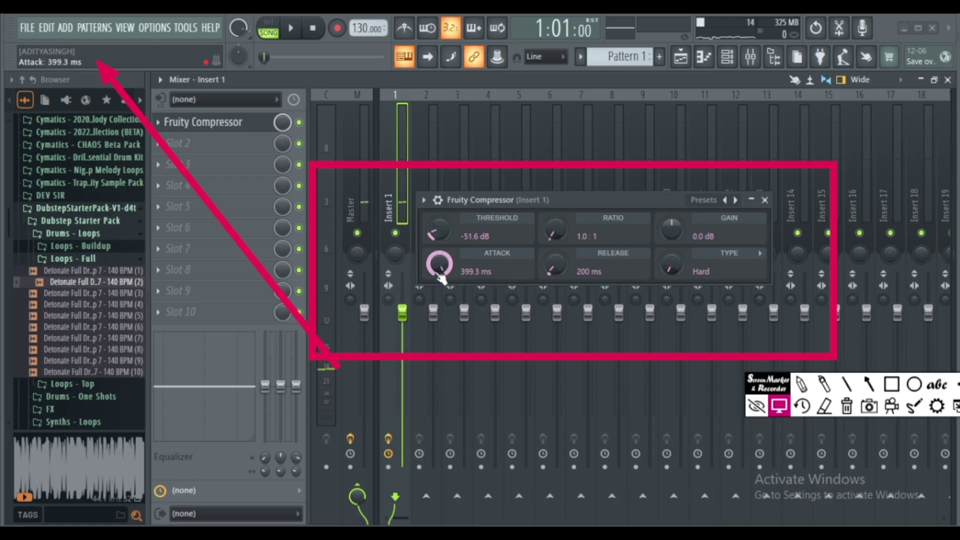
key(space)
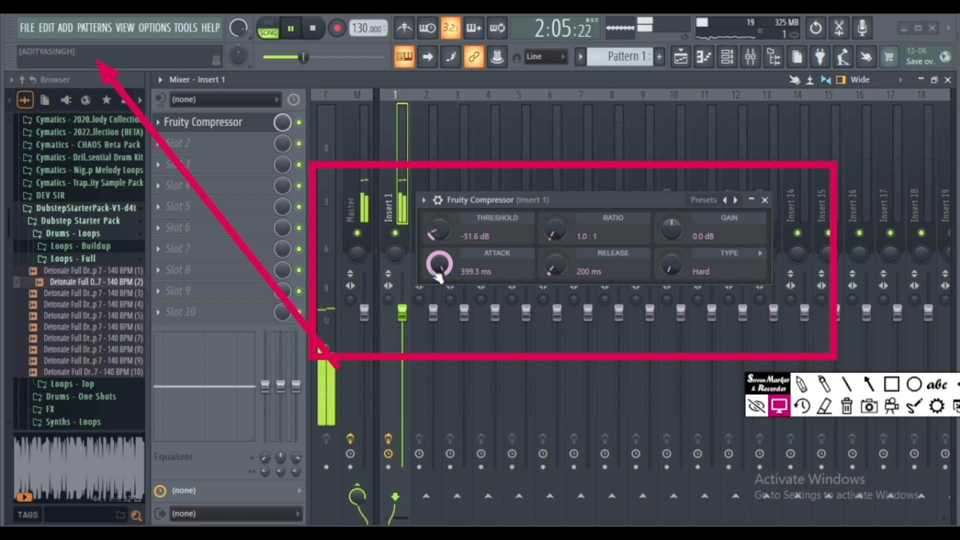
key(space)
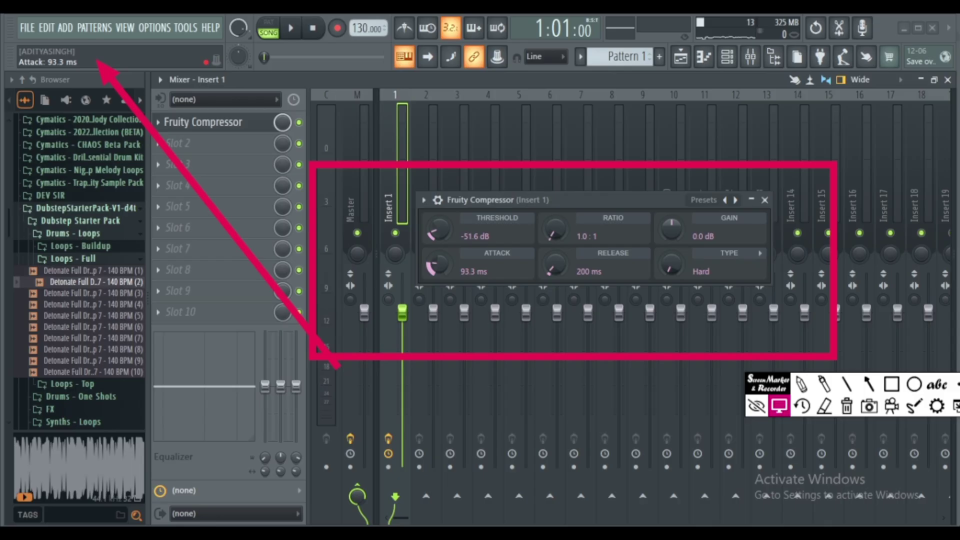
Close the mixer to show the playlist, and draw a red arrow pointing at the end of the melody clip
click(948, 80)
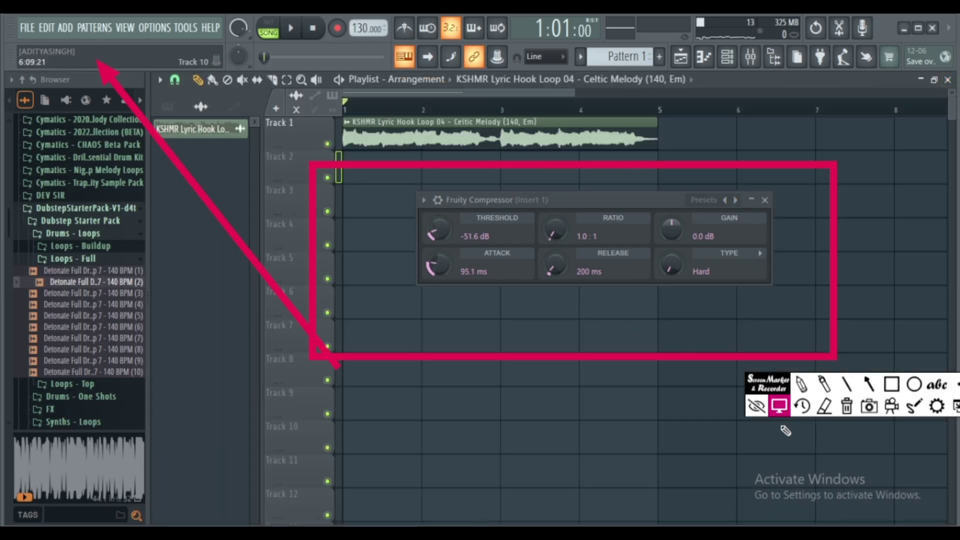
click(870, 387)
mouse_move(493, 407)
mouse_down()
mouse_move(569, 193)
mouse_move(634, 158)
mouse_up()
click(781, 408)
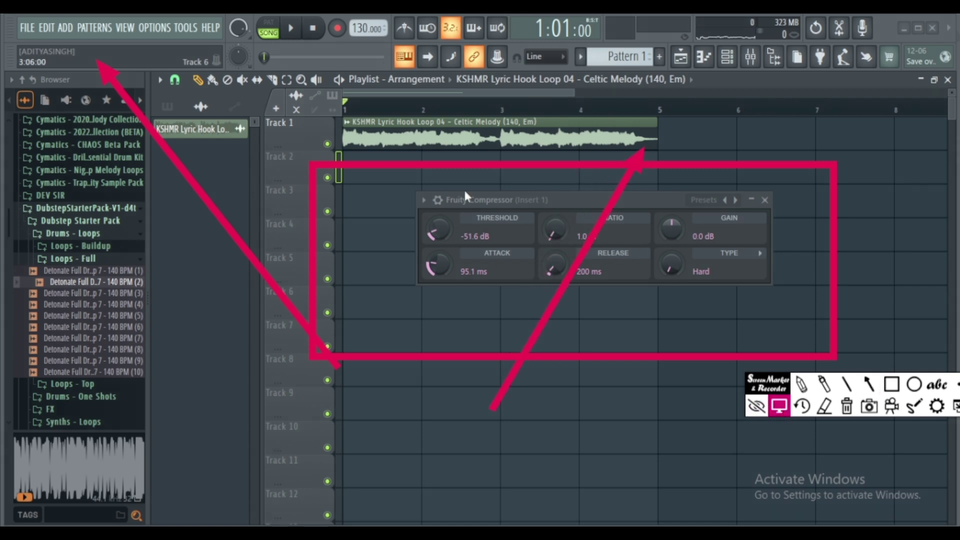
Audition the melody clip with the compressor attack at 400.0 ms and at 112.9 ms
click(291, 28)
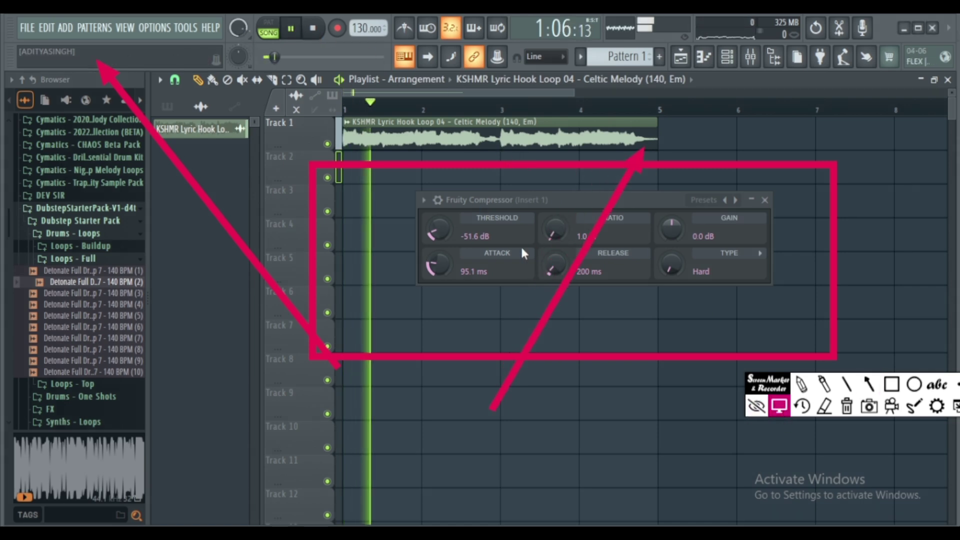
drag(440, 264, 440, 199)
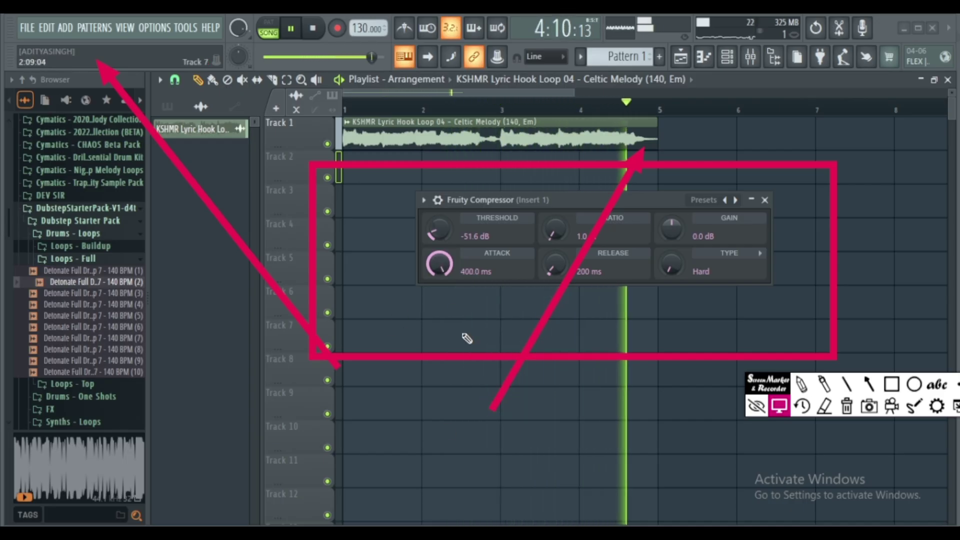
key(space)
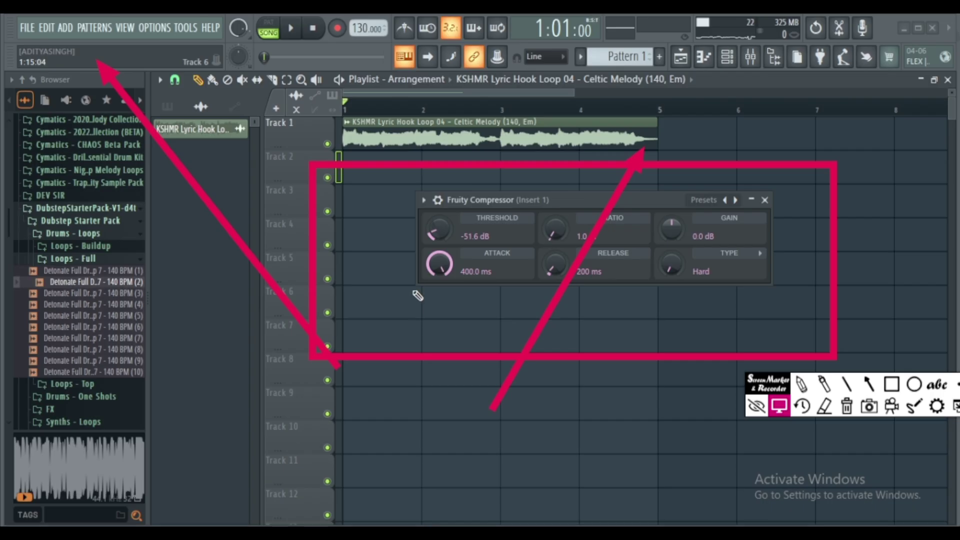
drag(439, 264, 440, 270)
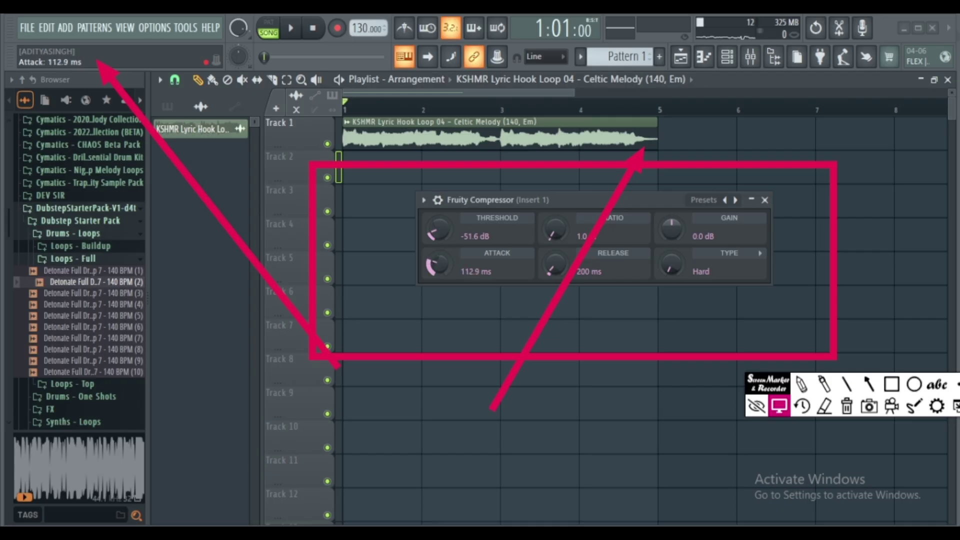
key(space)
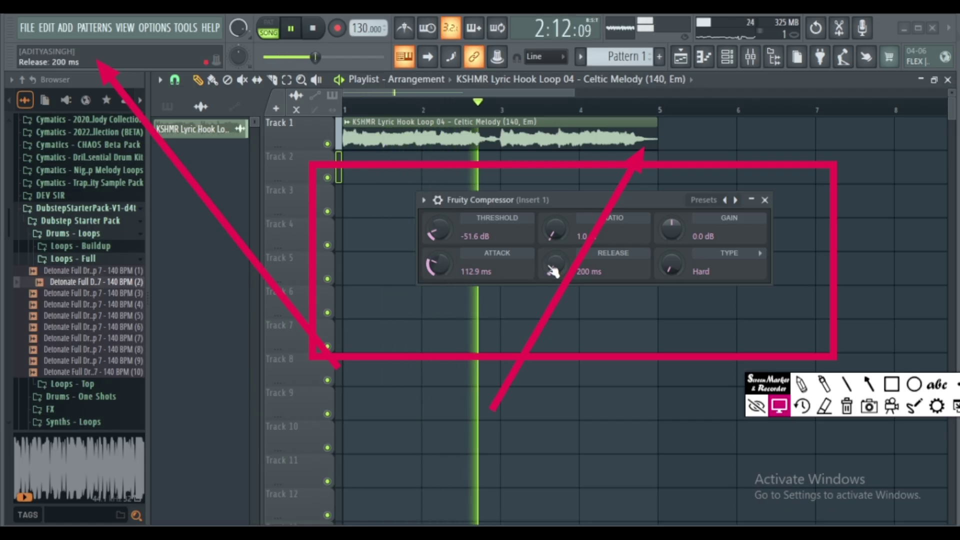
Reduce the compressor release to 1 ms and replay the melody loop from the start
key(space)
drag(552, 270, 553, 283)
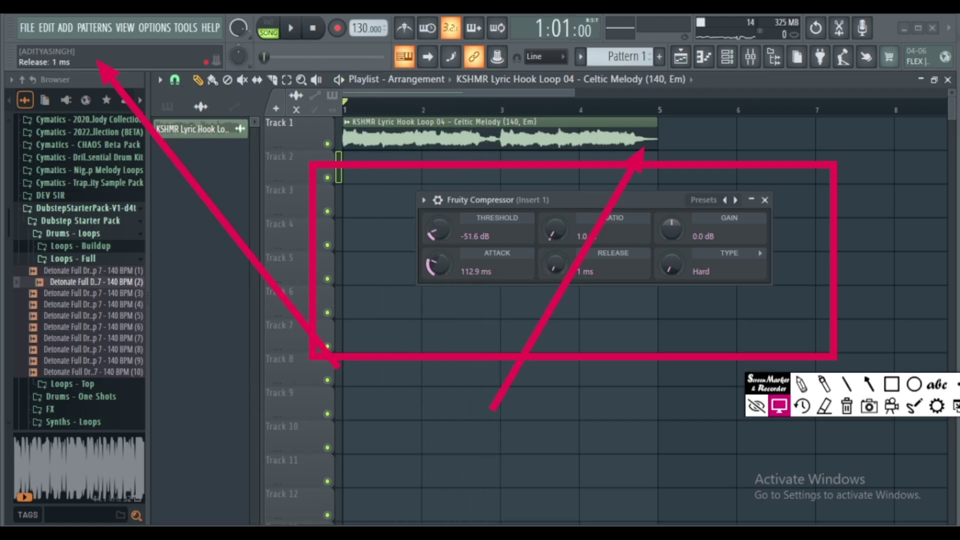
key(space)
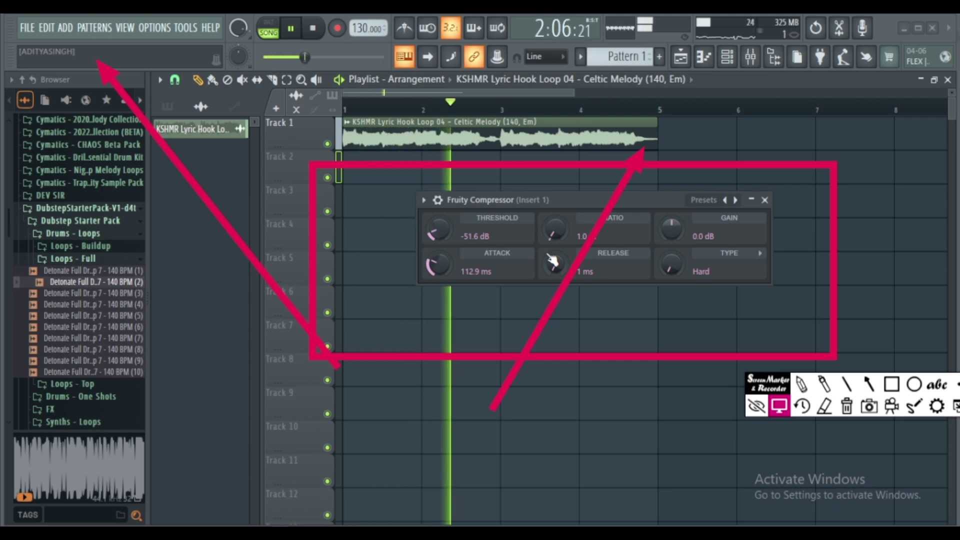
key(space)
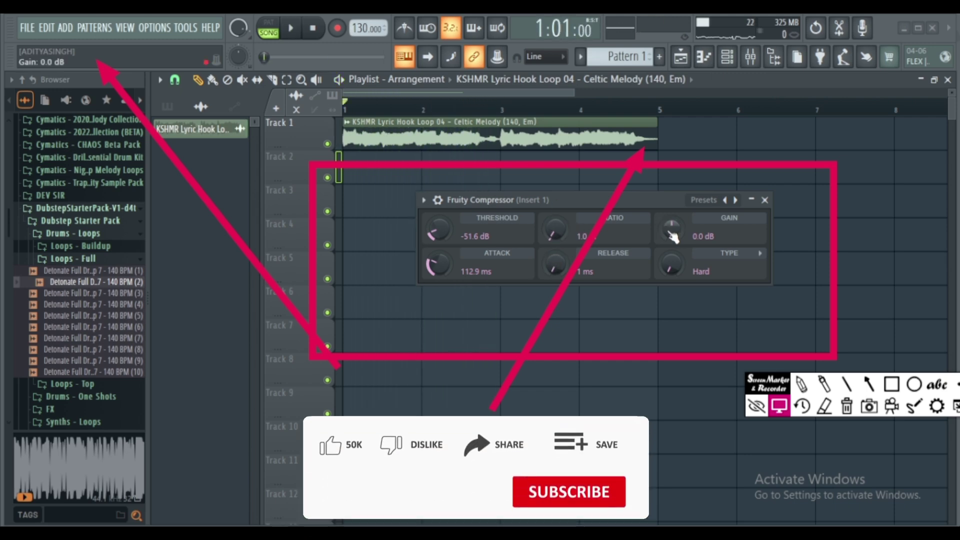
Show the mixer and raise the compressor gain to 4.1 dB while repeatedly auditioning the loop
key(F9)
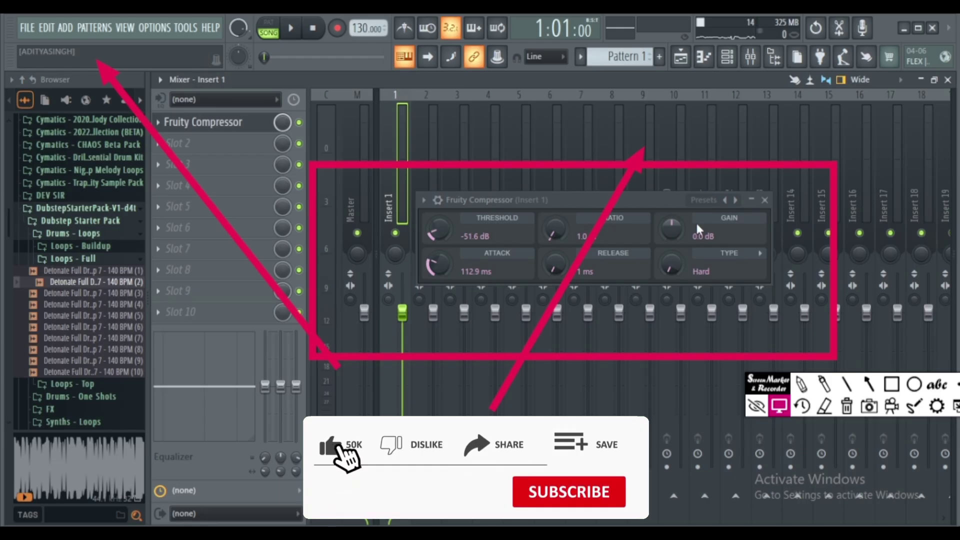
key(space)
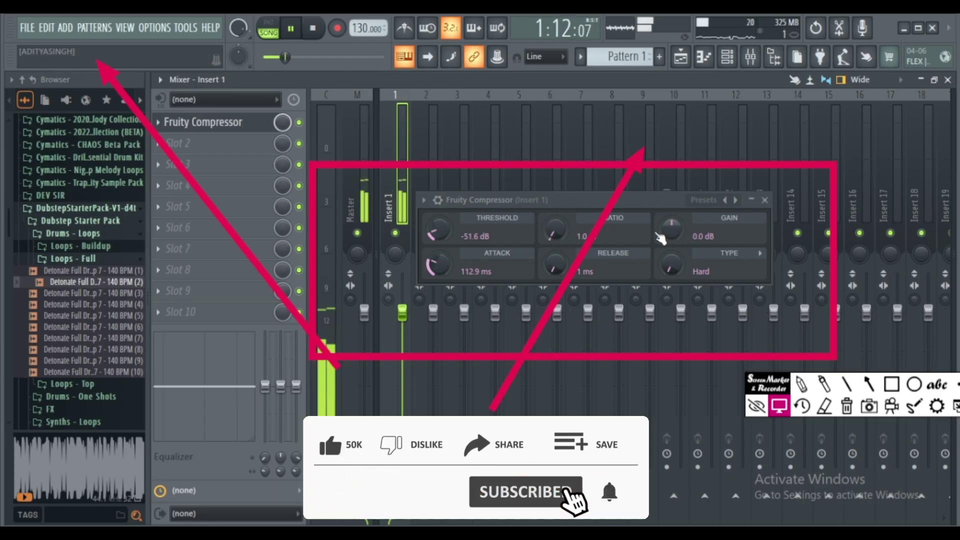
drag(670, 230, 671, 220)
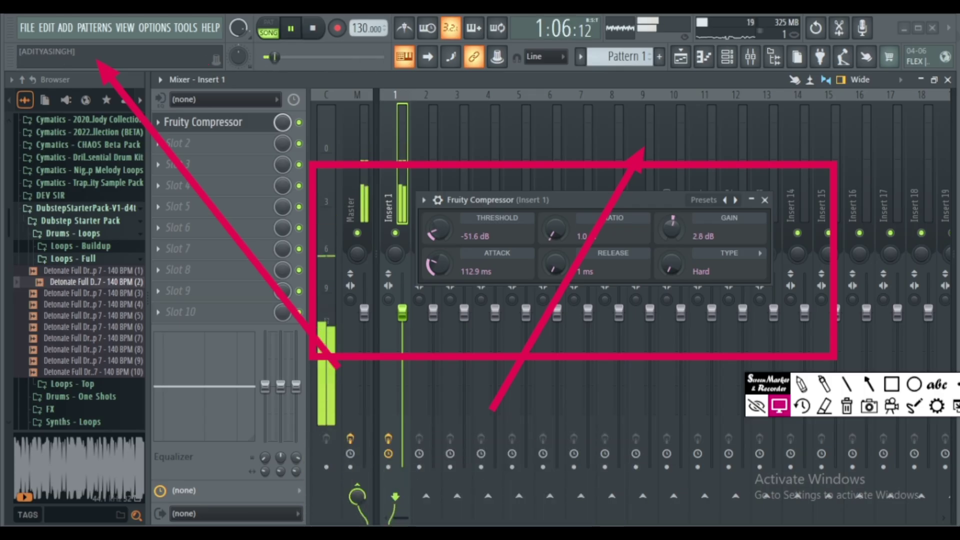
key(space)
key(space)
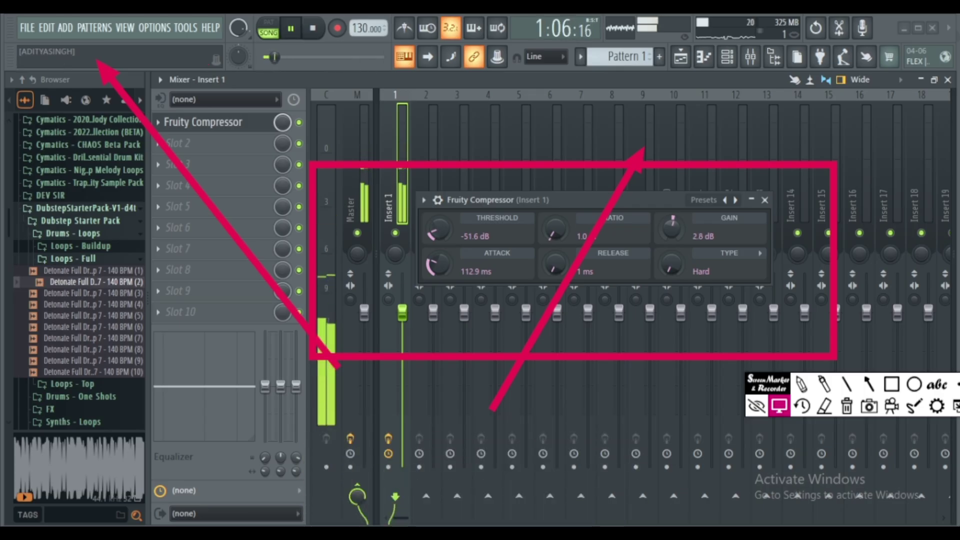
drag(671, 221, 671, 217)
key(space)
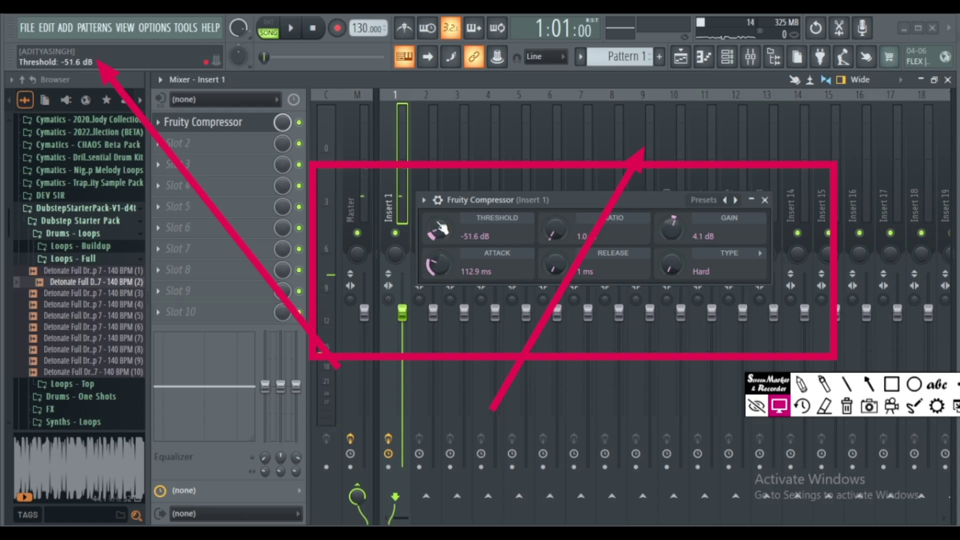
Move Fruity Compressor down to effect slot 2 on Insert 1, and raise its gain to 17.7 dB while auditioning the loop
drag(229, 129, 278, 145)
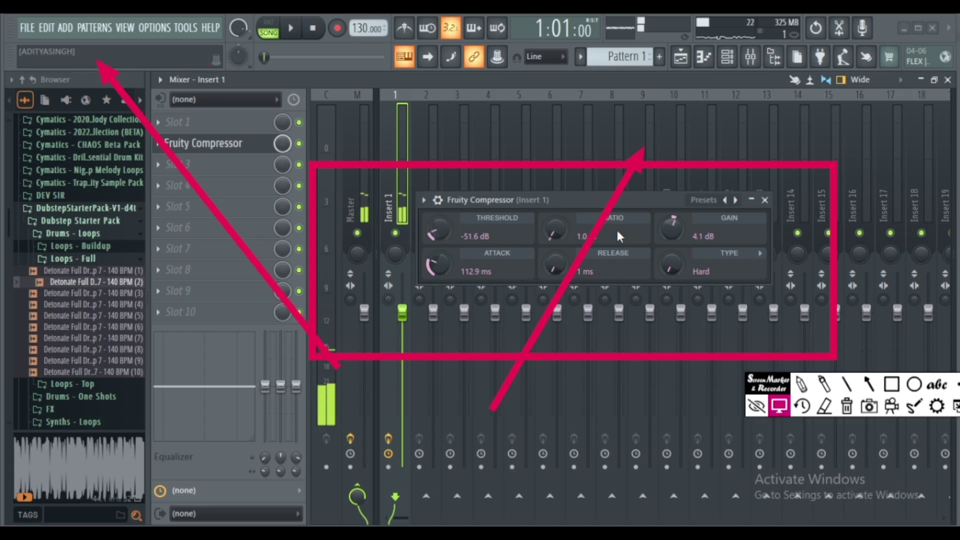
key(space)
key(space)
key(space)
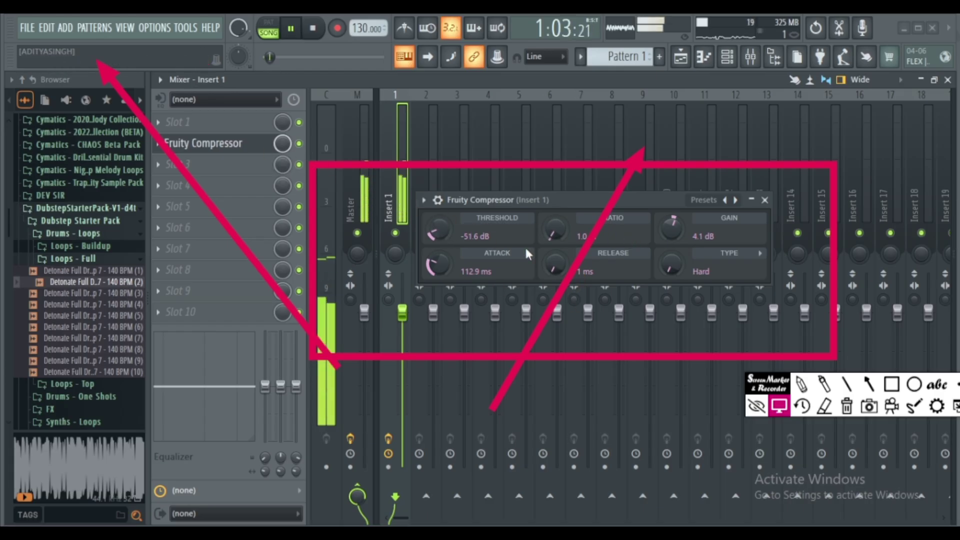
key(space)
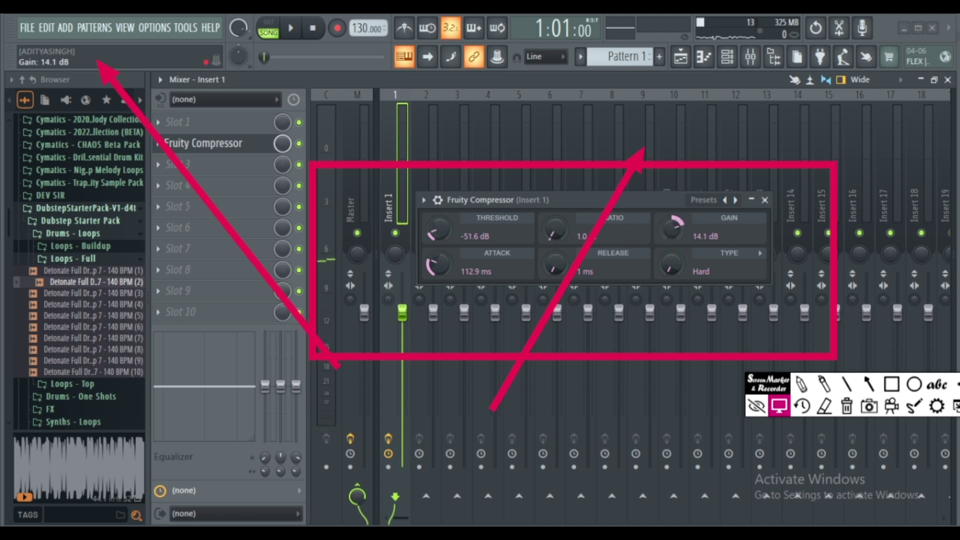
key(space)
key(space)
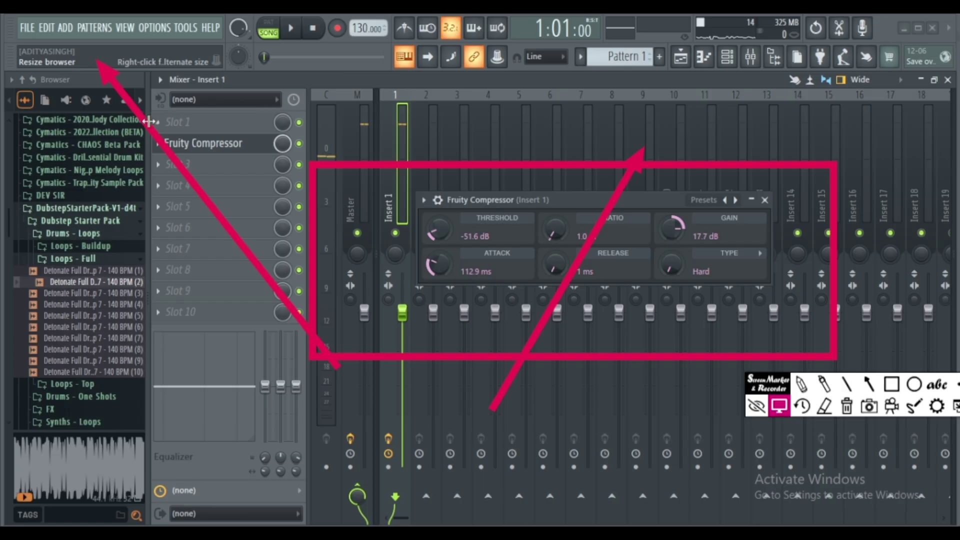
Load Fruity Soft Clipper in slot 1 ahead of the compressor, place its window above the compressor, and audition the loop
click(158, 144)
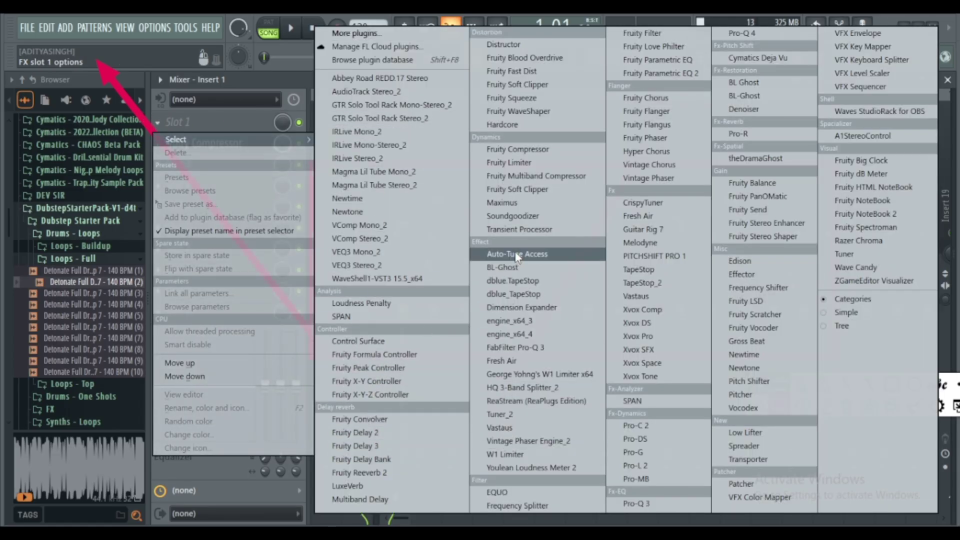
click(517, 189)
drag(396, 308, 536, 143)
key(space)
key(space)
key(space)
key(space)
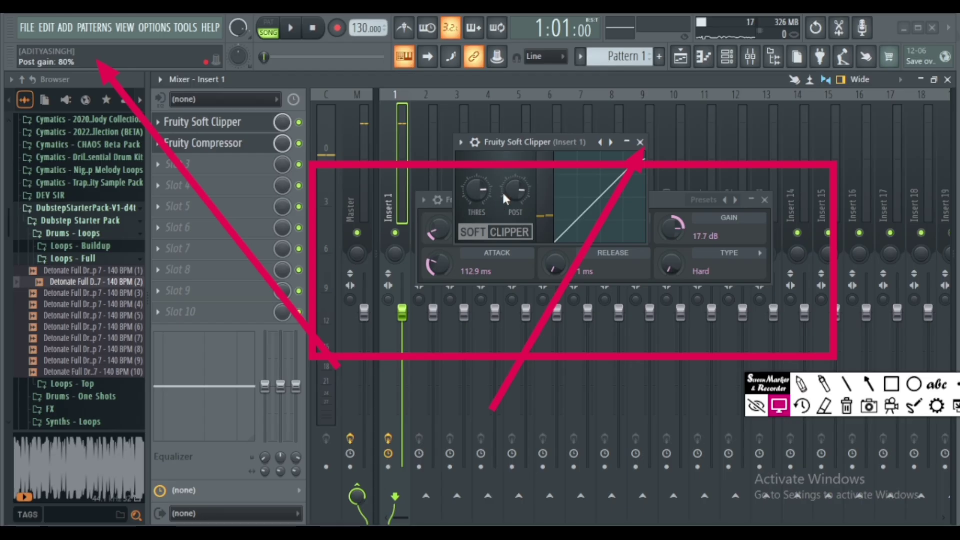
Reduce the soft clipper's post gain to 46% and lower its threshold while auditioning the loop
key(space)
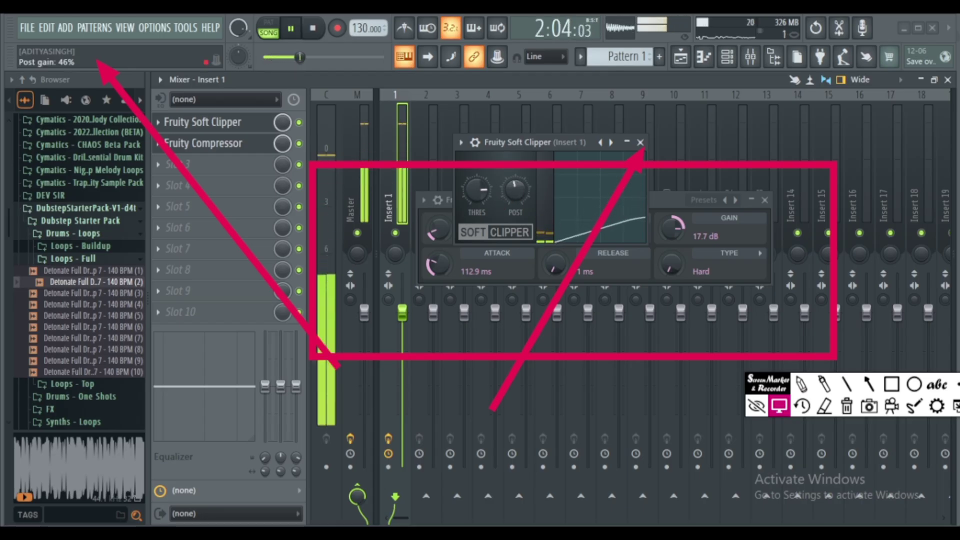
drag(463, 190, 477, 222)
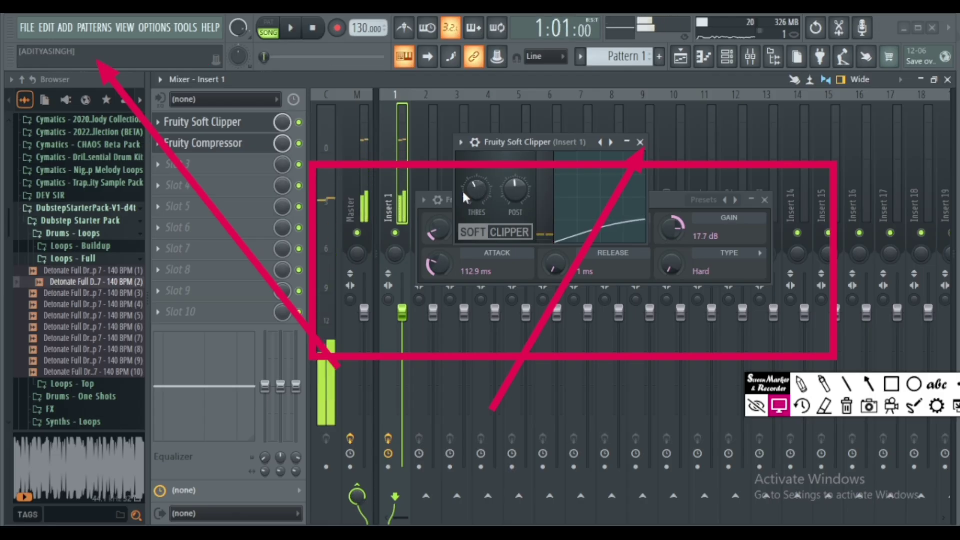
key(space)
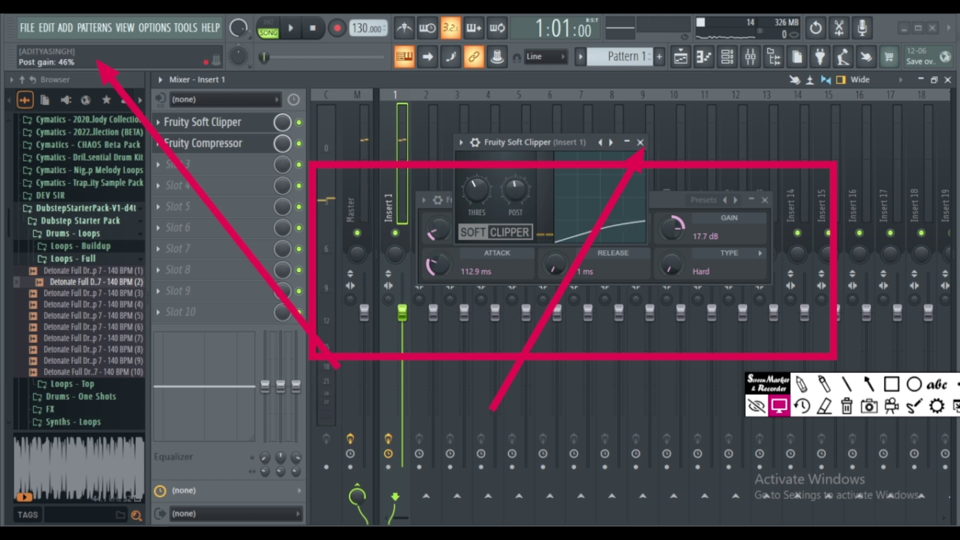
key(space)
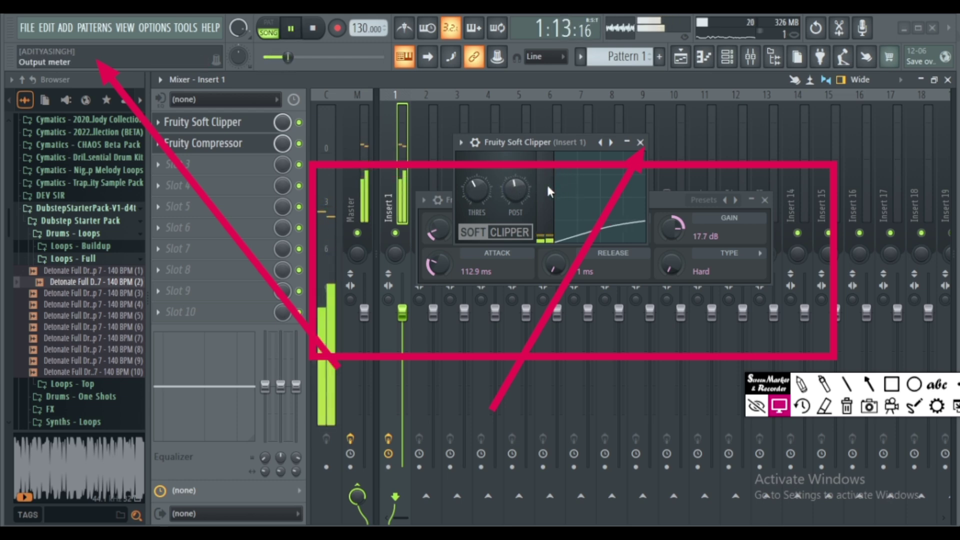
key(space)
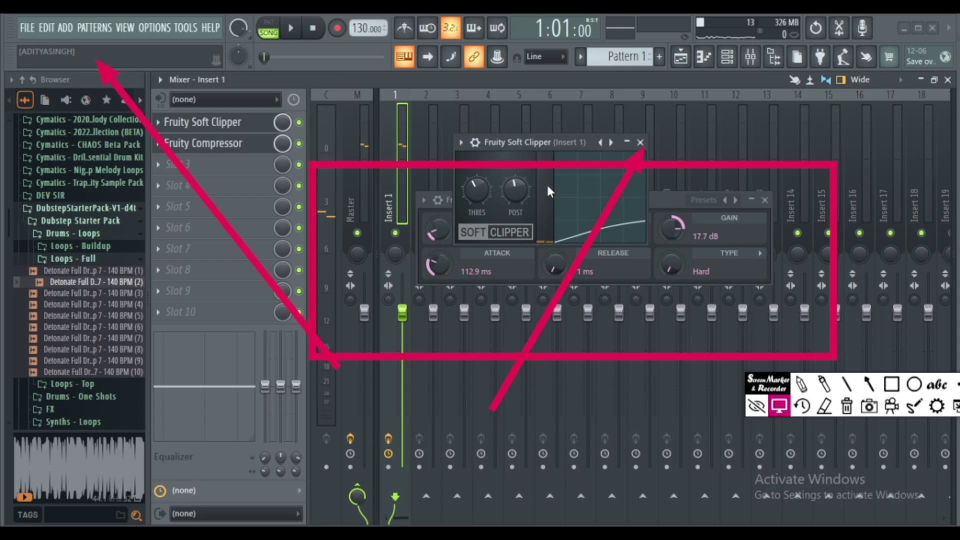
Close the soft clipper window, and set the compressor gain to 7.5 dB during playback
drag(521, 143, 267, 276)
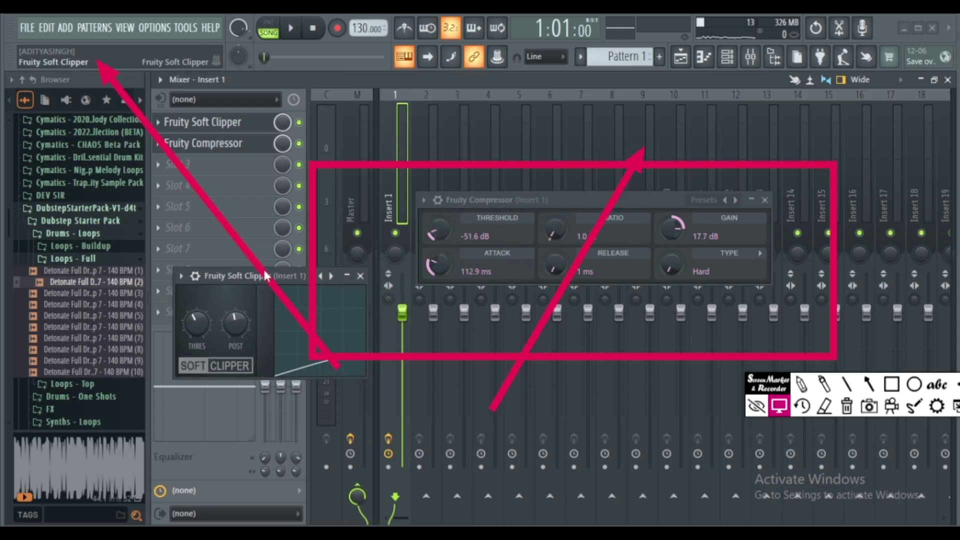
click(360, 277)
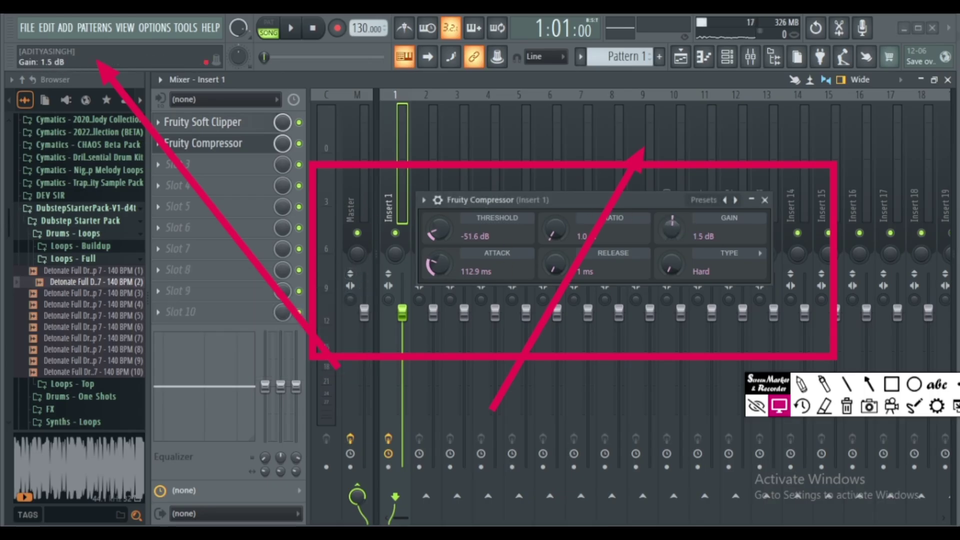
key(space)
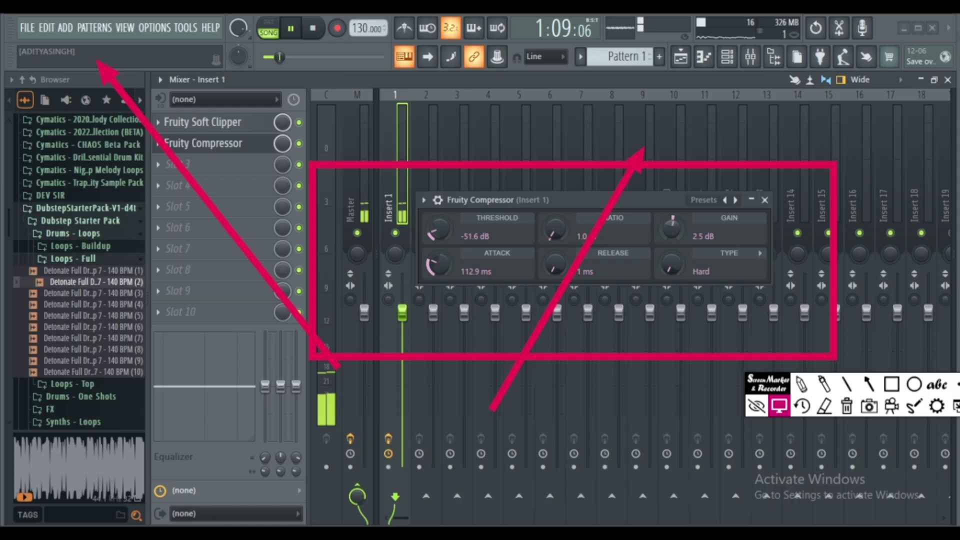
drag(671, 229, 671, 224)
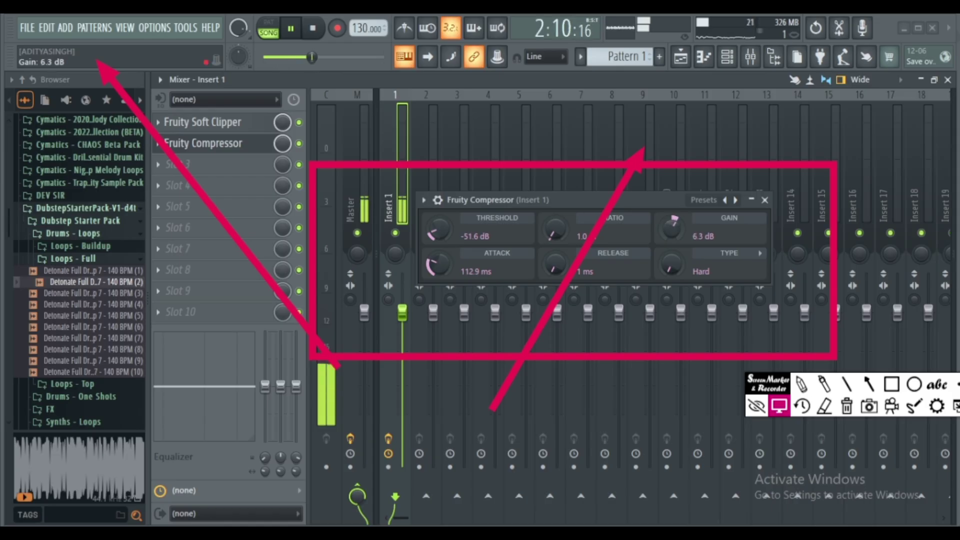
drag(672, 228, 672, 225)
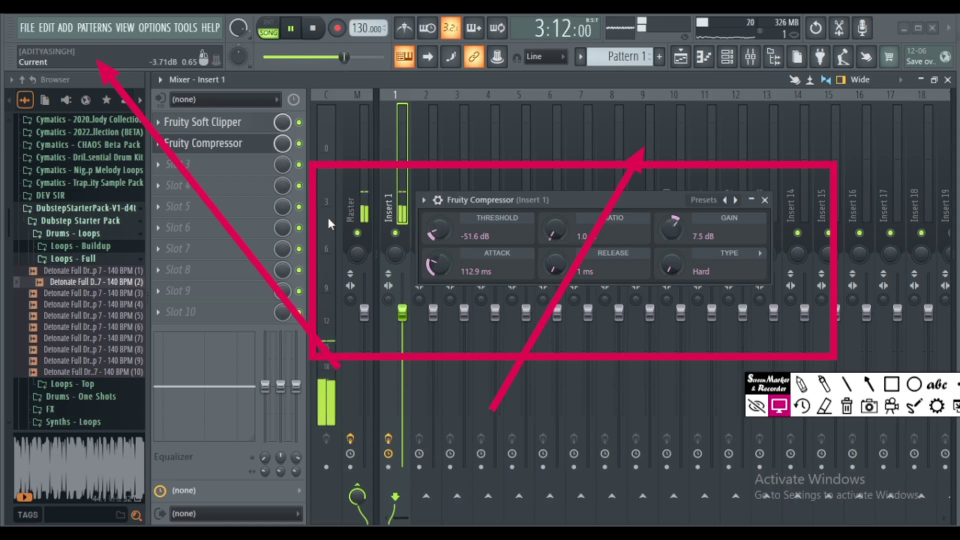
Check the Current mixer track, return to Insert 1, and raise the compressor gain to 10.0 dB while replaying the loop
click(328, 220)
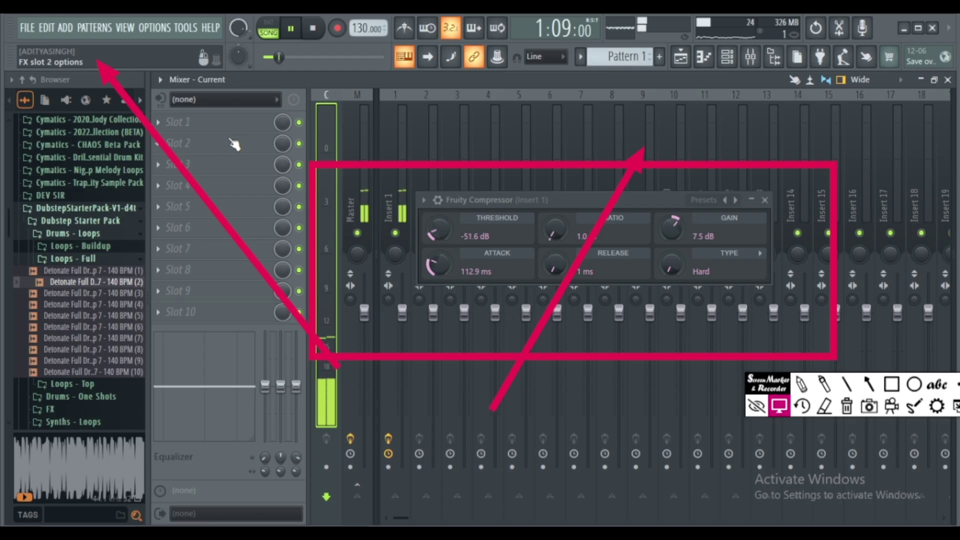
click(401, 199)
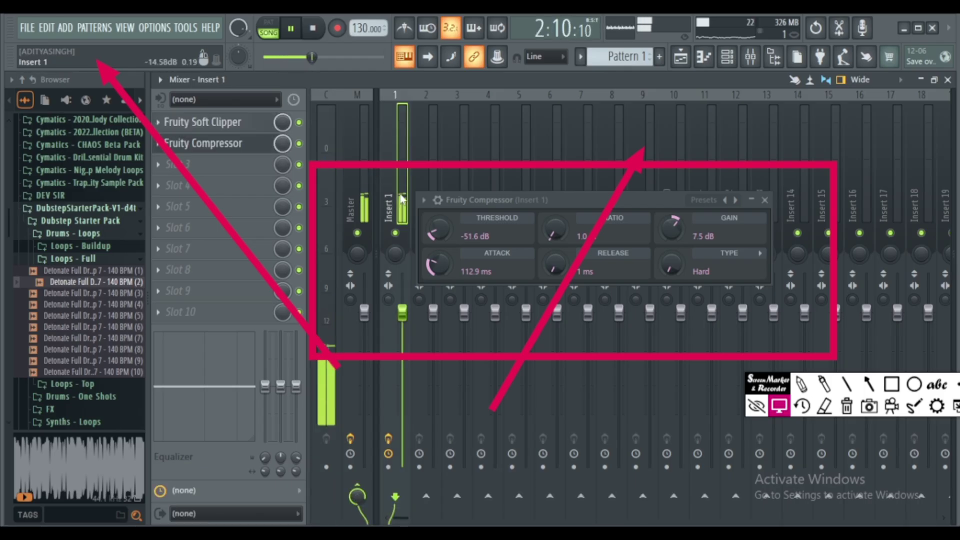
key(space)
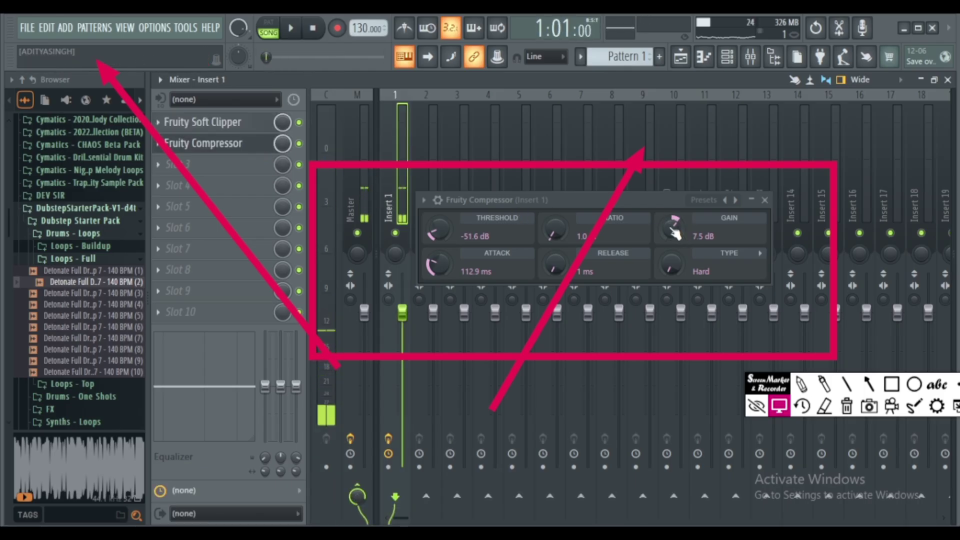
key(space)
mouse_move(675, 233)
mouse_down()
mouse_move(672, 218)
mouse_move(673, 230)
mouse_up()
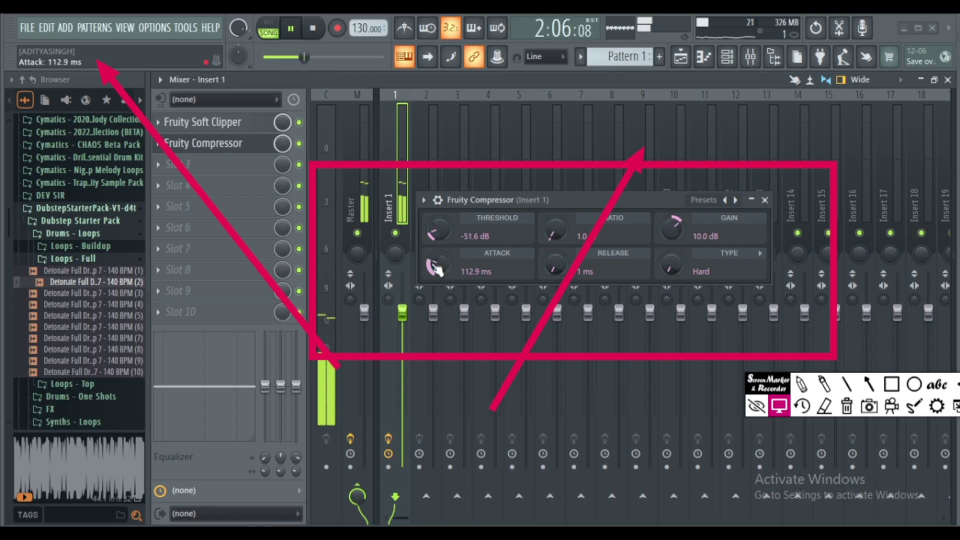
Set the compressor attack to 92.2 ms and the threshold to -50.1 dB while auditioning the loop
drag(440, 266, 439, 269)
key(space)
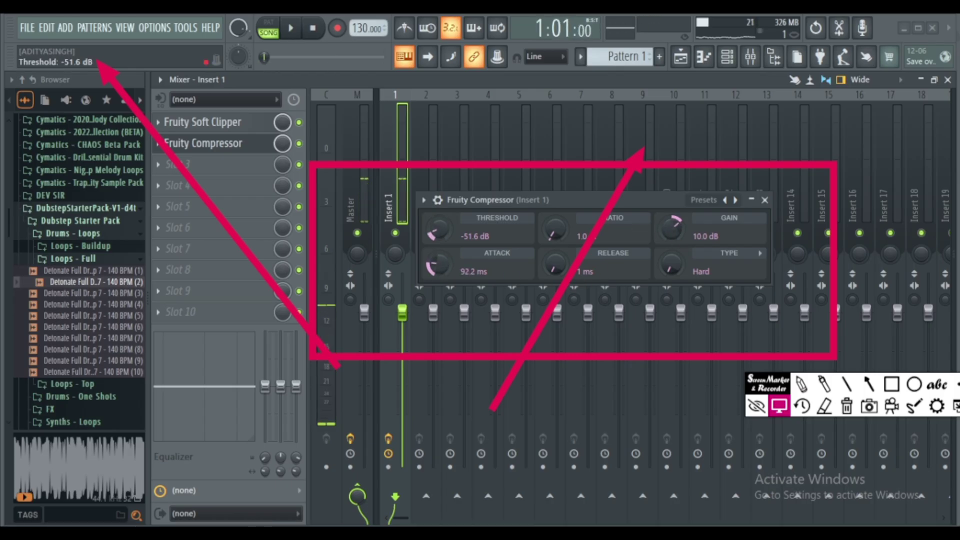
key(space)
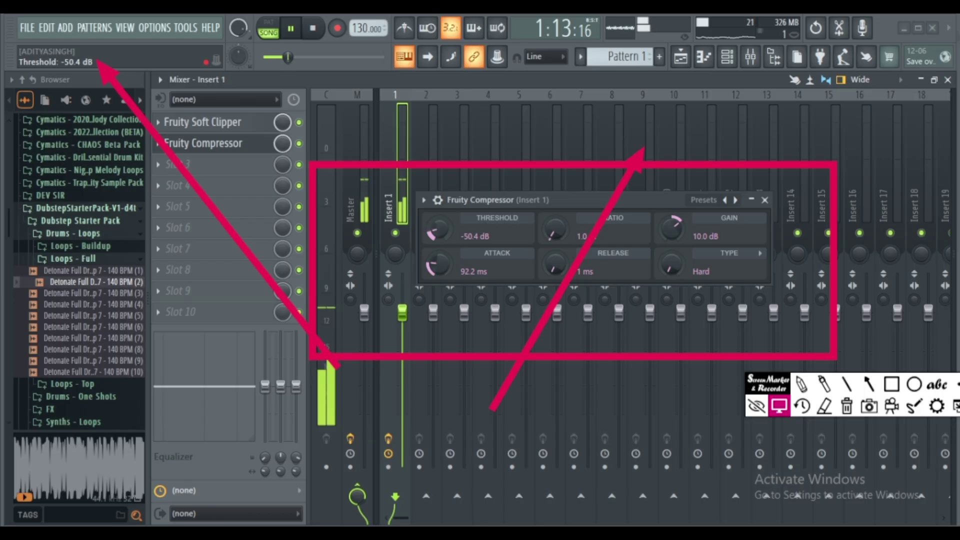
key(space)
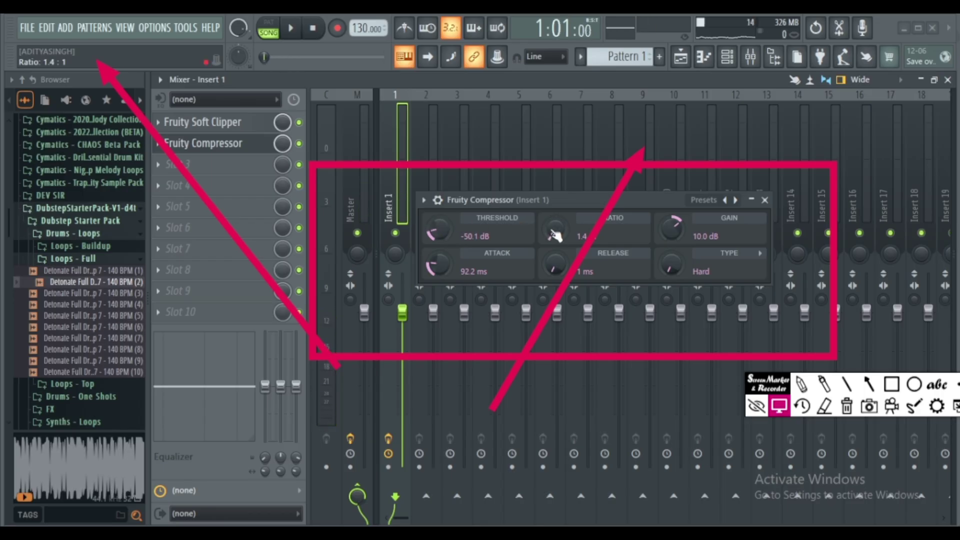
Set the compressor ratio back to 1.0 while playing the loop, and stop playback
key(space)
drag(559, 231, 561, 232)
key(space)
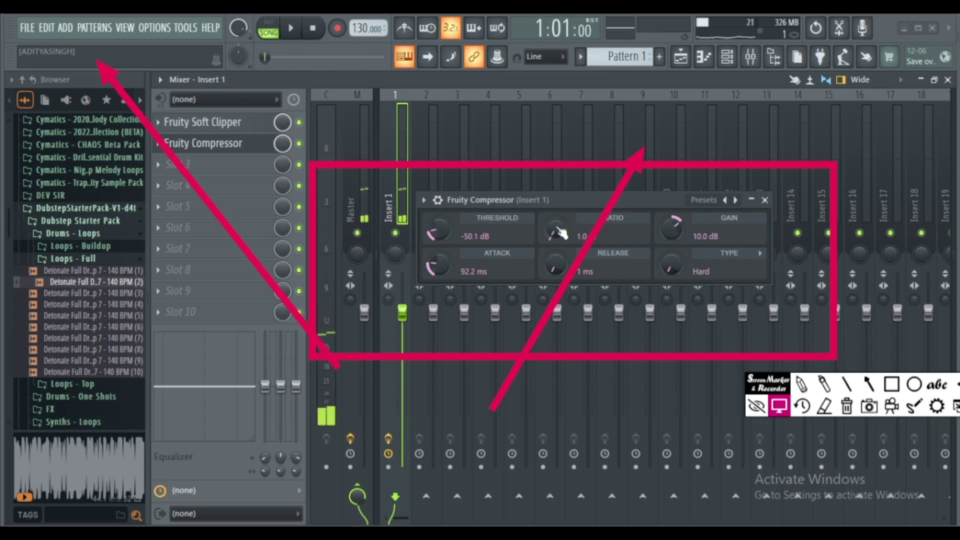